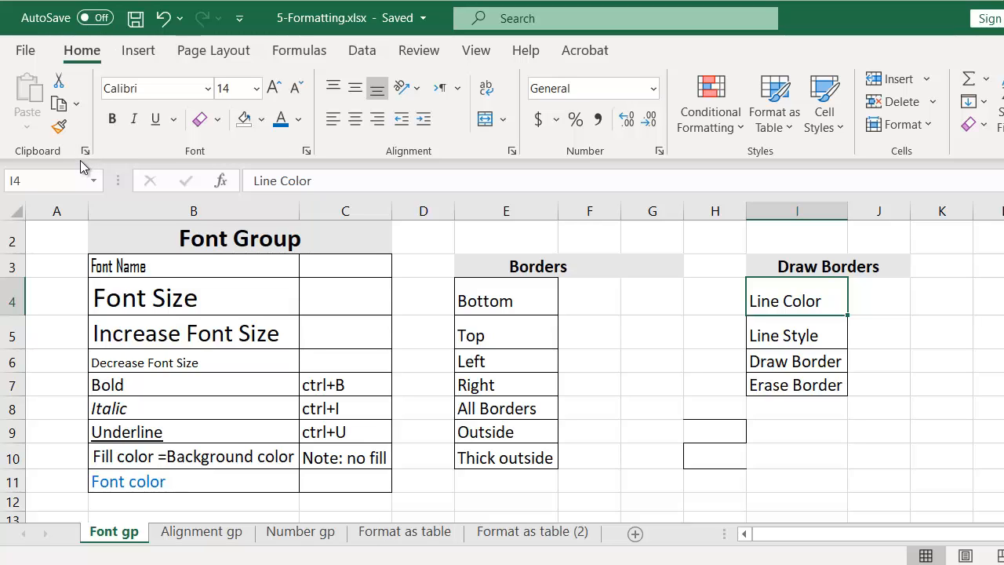
View the Font and Number settings for the Line Color cell in Format Cells without changing anything
{"action": "left_click", "coordinate": [306, 152]}
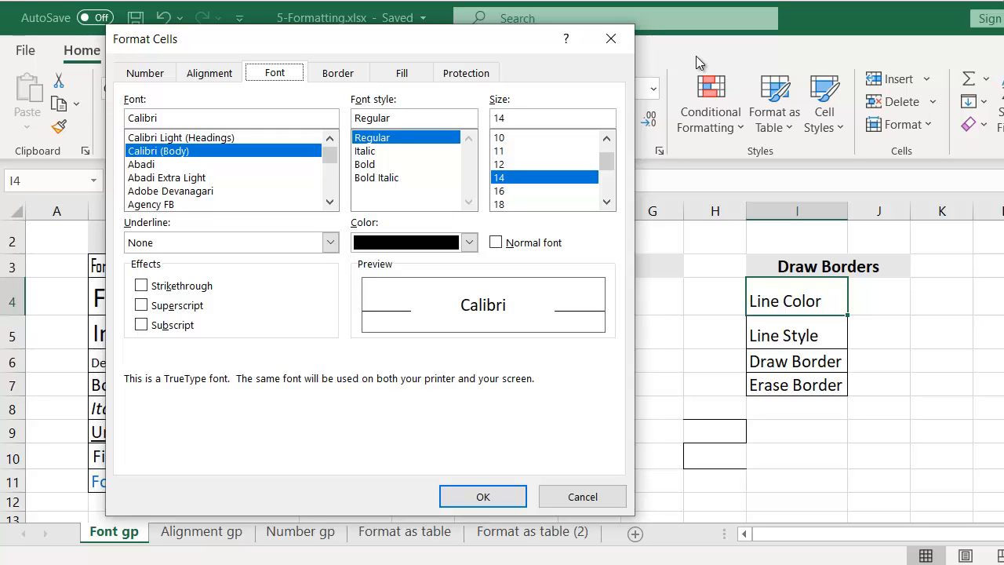
{"action": "left_click", "coordinate": [631, 43]}
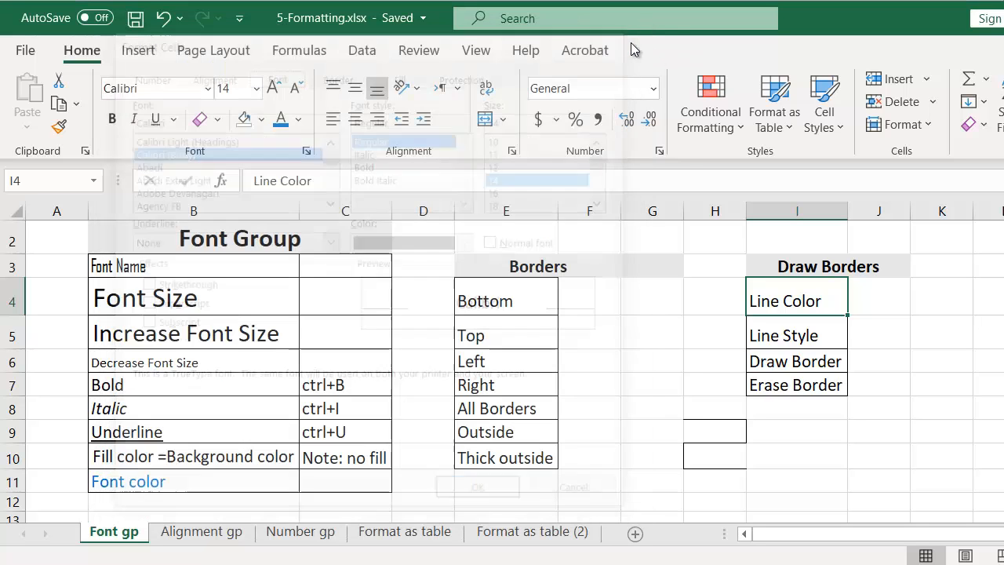
{"action": "left_click", "coordinate": [659, 150]}
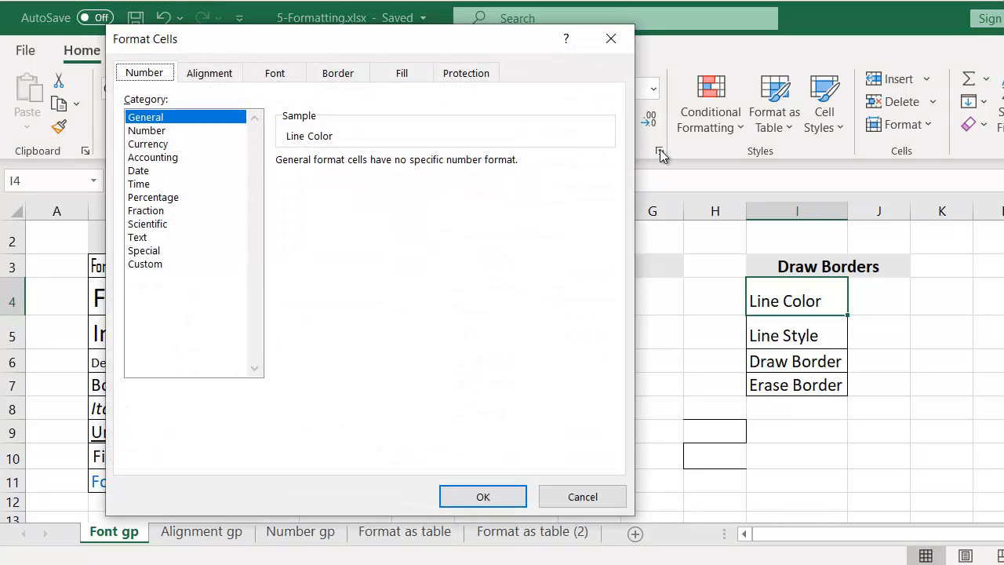
{"action": "left_click", "coordinate": [618, 39]}
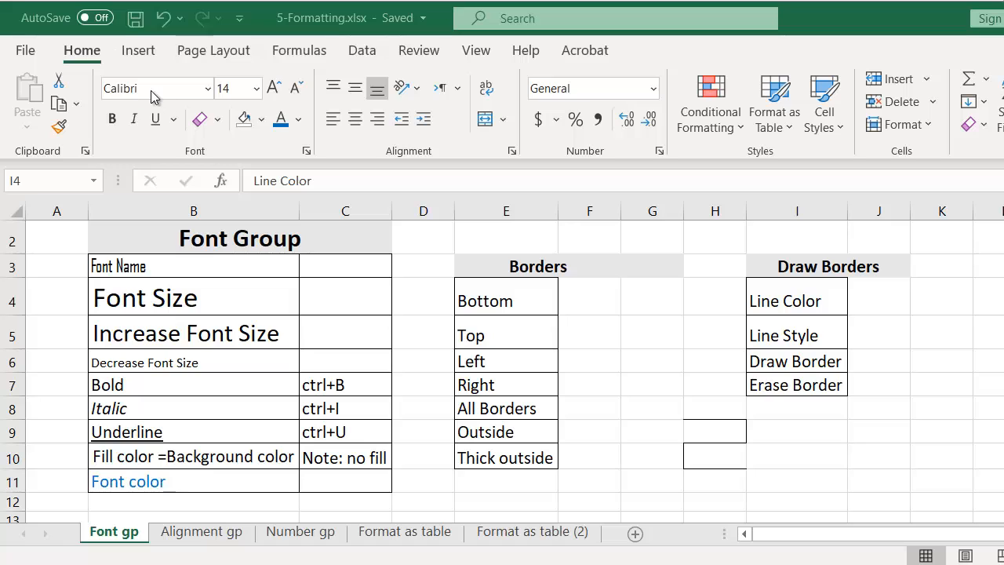
Set the font of the Font Name cell (B3) to Arabic Typesetting
{"action": "left_click", "coordinate": [187, 268]}
{"action": "left_click", "coordinate": [208, 89]}
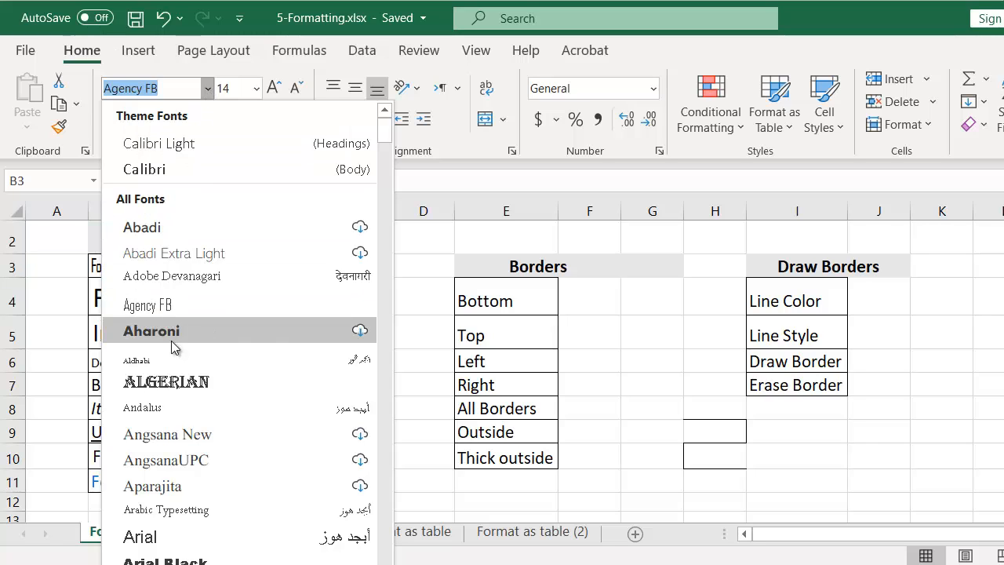
{"action": "left_click", "coordinate": [159, 507]}
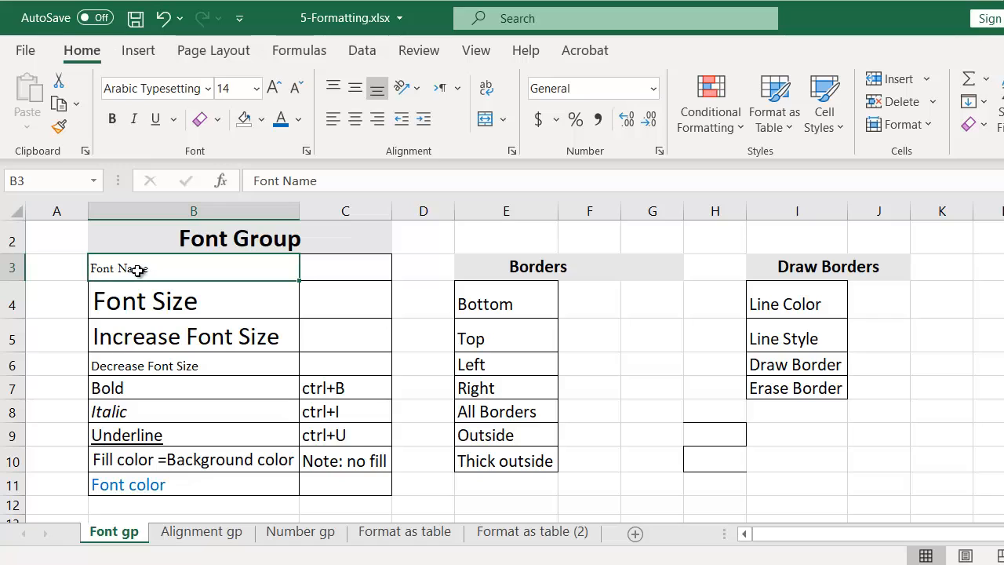
Set the font size of the Font Size cell (B4) to 12
{"action": "left_click", "coordinate": [143, 300]}
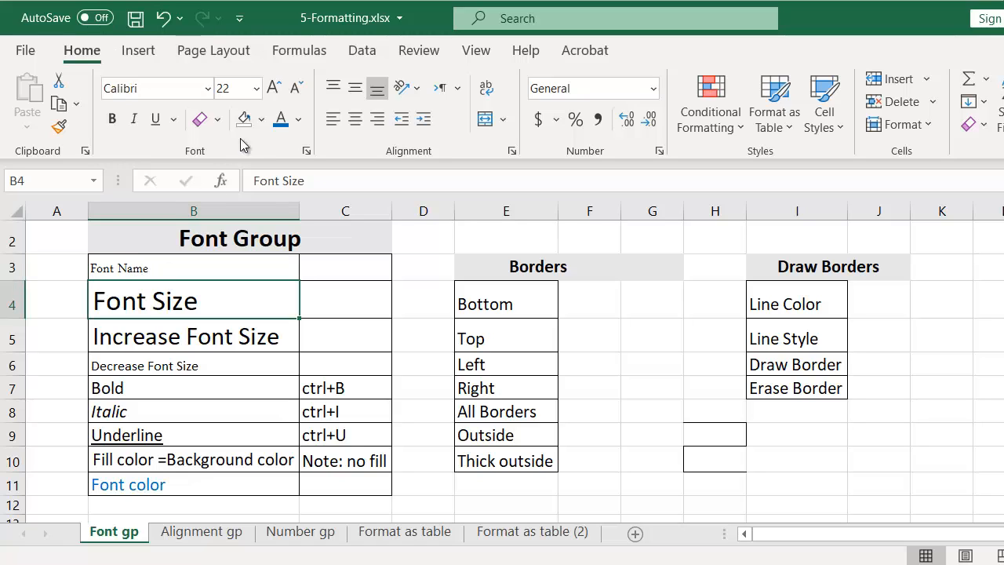
{"action": "left_click", "coordinate": [256, 91]}
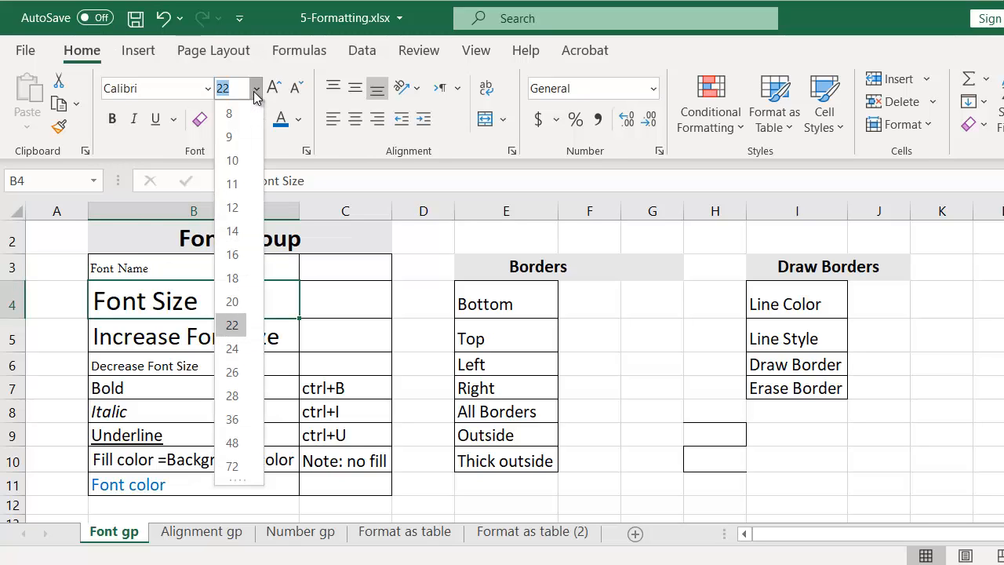
{"action": "left_click", "coordinate": [232, 209]}
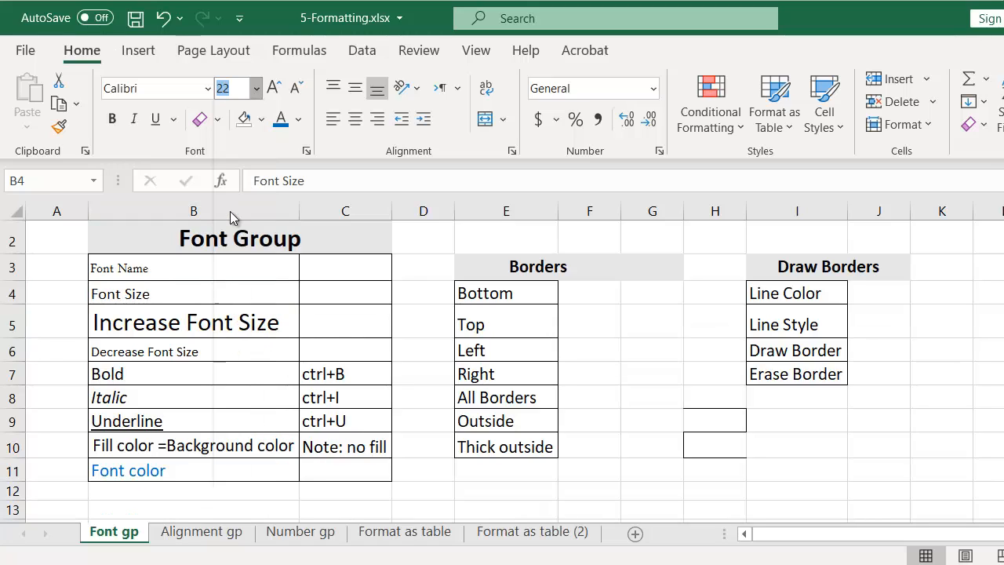
Increase the text of the Increase Font Size cell (B5) to size 24, and decrease it again by three size steps
{"action": "left_click", "coordinate": [167, 322]}
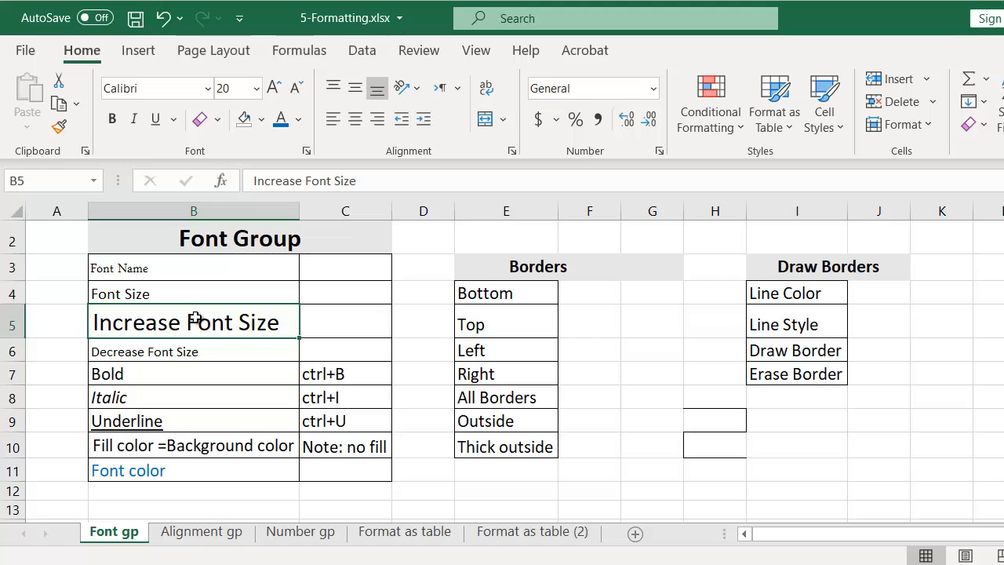
{"action": "left_click", "coordinate": [276, 92]}
{"action": "left_click", "coordinate": [275, 92]}
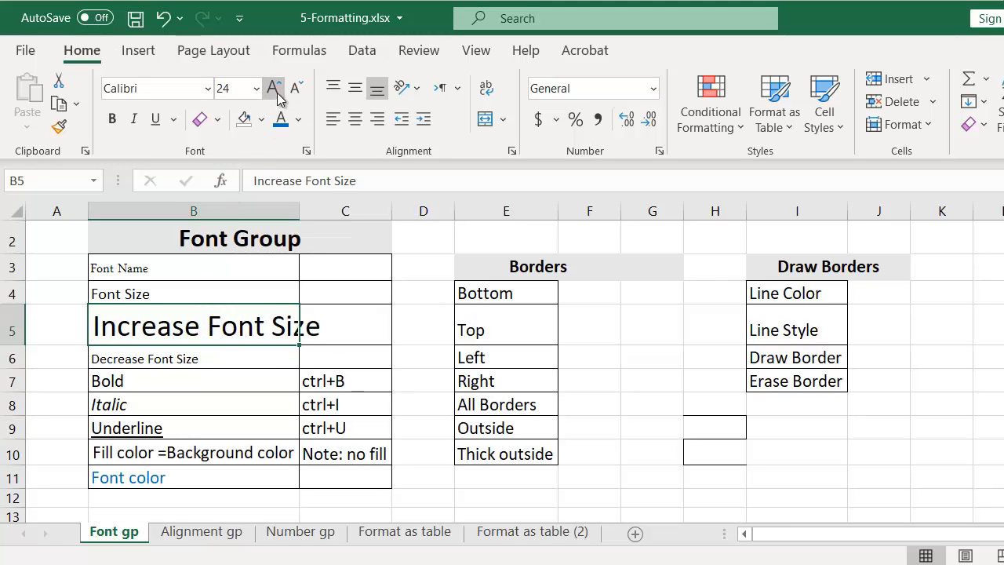
{"action": "left_click", "coordinate": [294, 91]}
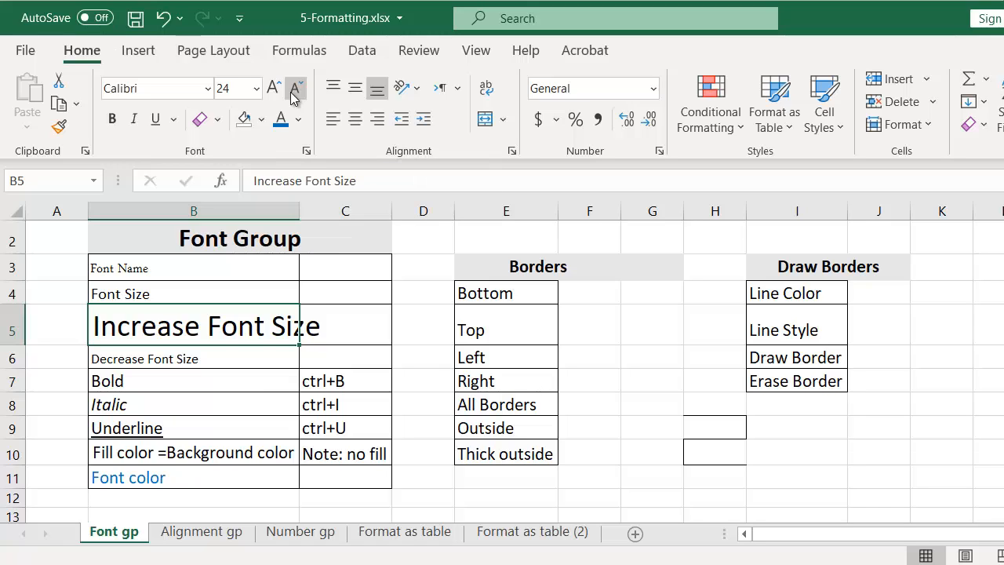
{"action": "left_click", "coordinate": [294, 92]}
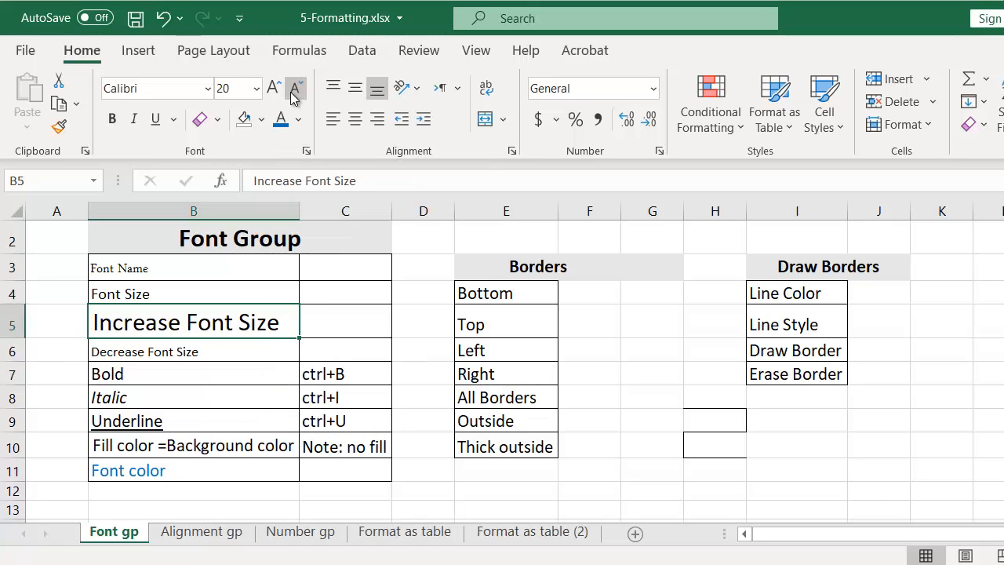
{"action": "left_click", "coordinate": [293, 92]}
Switch bold formatting on and off twice for the Bold cell (B7), leaving its text regular
{"action": "key", "text": "Down"}
{"action": "key", "text": "Down"}
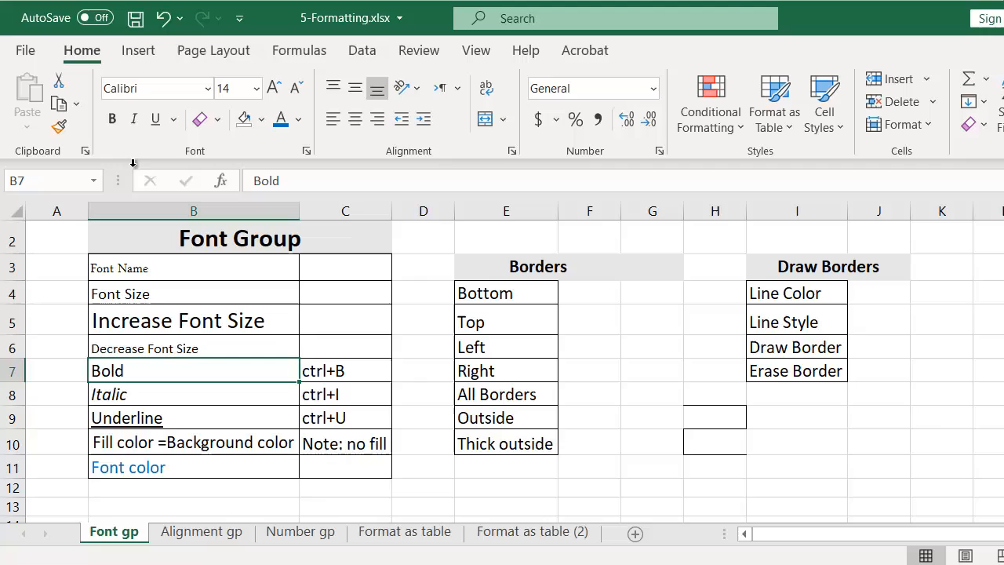
{"action": "left_click", "coordinate": [114, 122]}
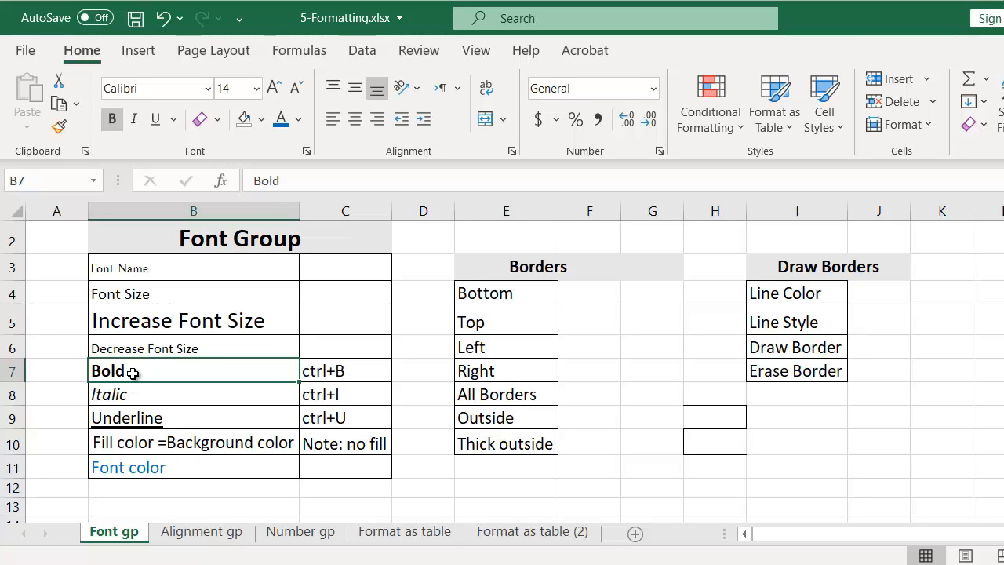
{"action": "key", "text": "ctrl+b"}
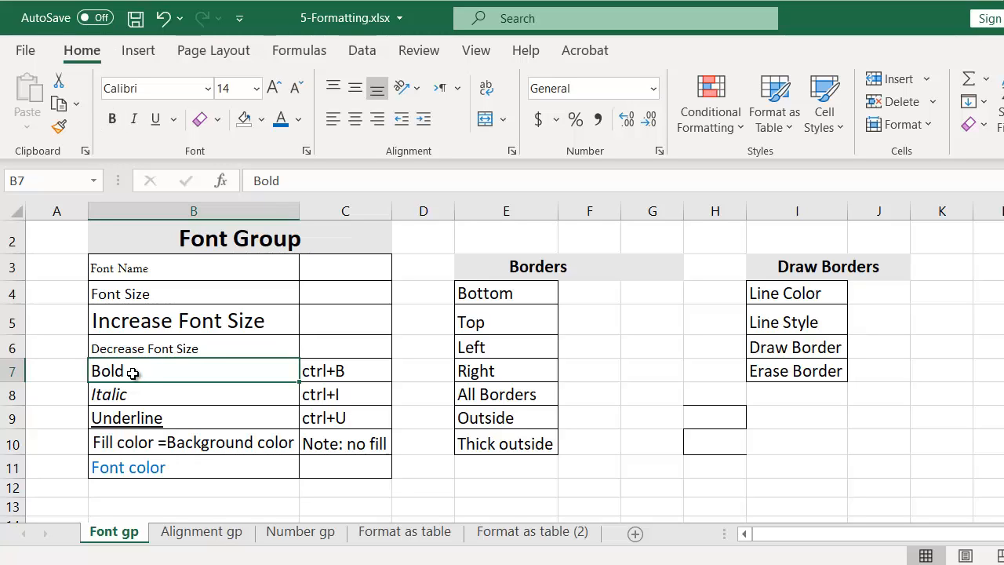
{"action": "left_click", "coordinate": [112, 124]}
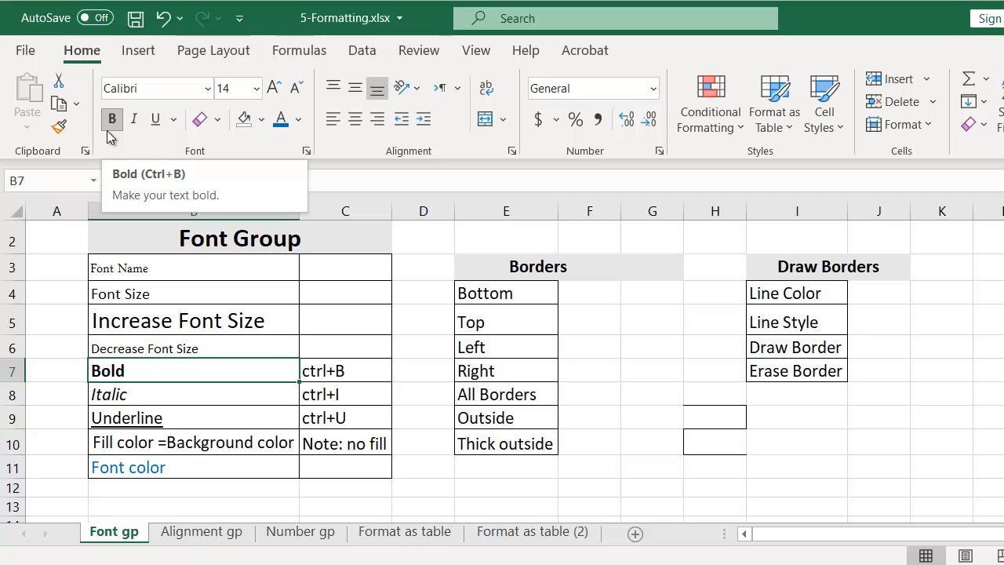
{"action": "left_click", "coordinate": [110, 122]}
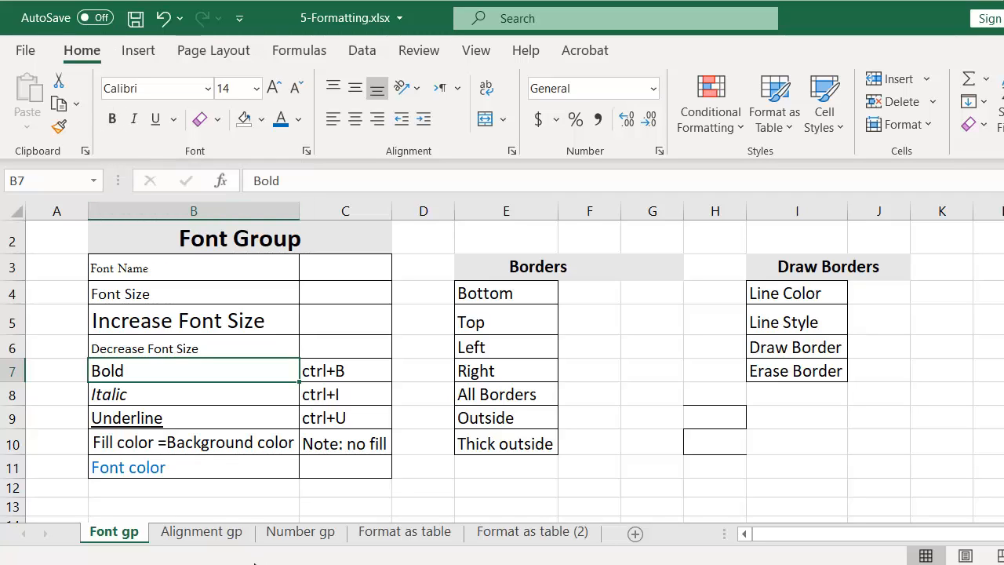
Toggle underlining on the Underline cell (B9)
{"action": "left_click", "coordinate": [162, 396]}
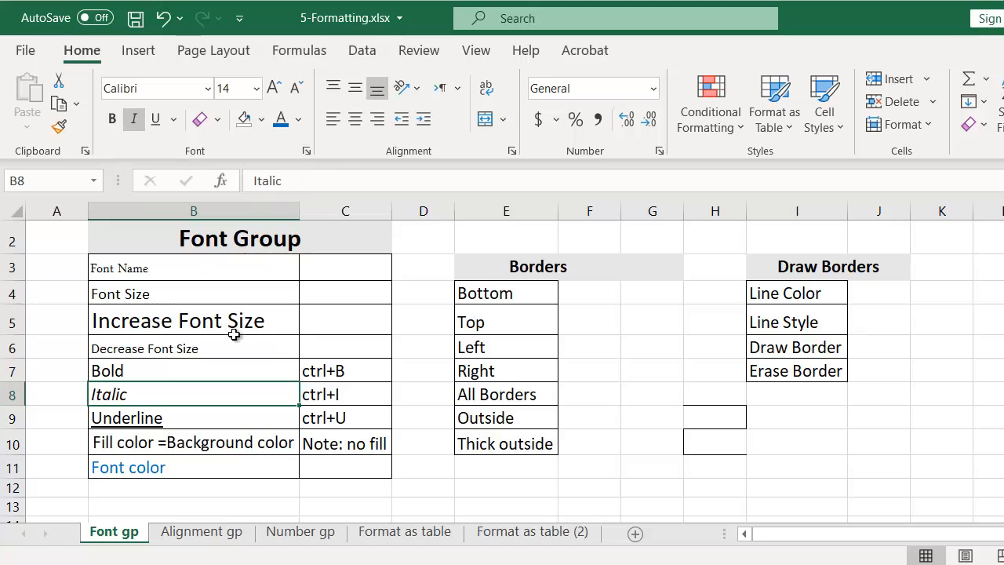
{"action": "left_click", "coordinate": [165, 419]}
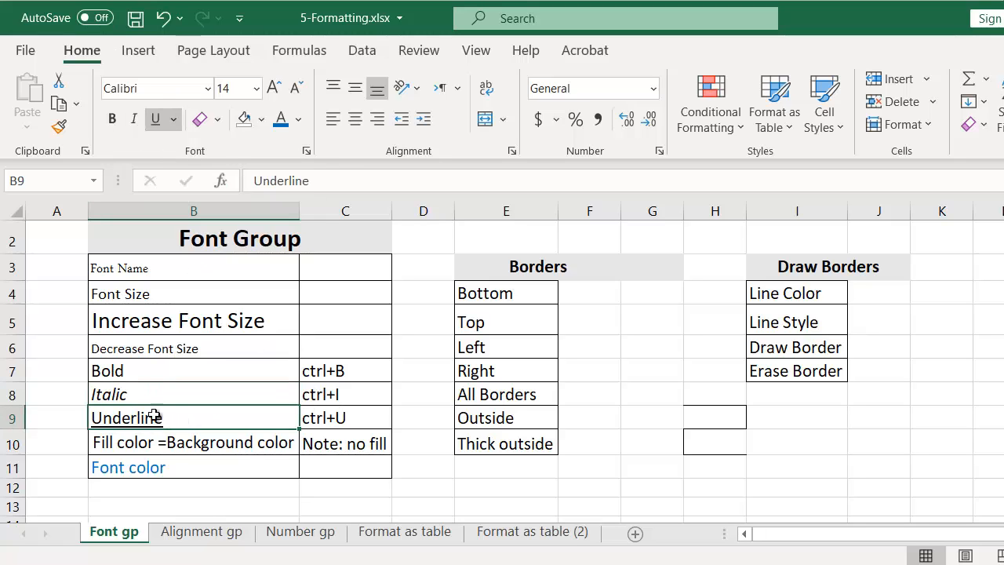
{"action": "key", "text": "ctrl+u"}
Fill the Fill color cell (B10) with standard yellow, and set it back to No Fill
{"action": "left_click", "coordinate": [236, 444]}
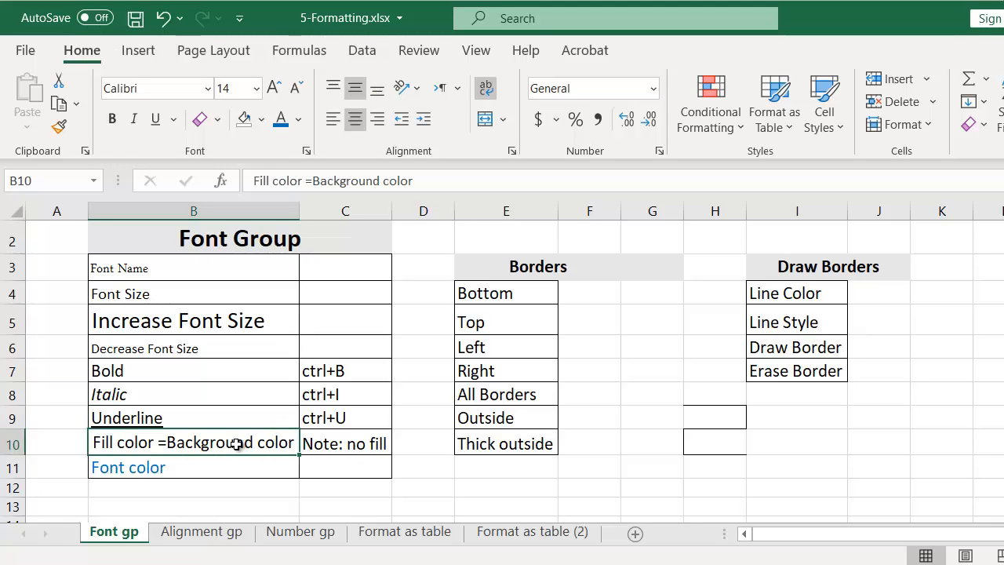
{"action": "left_click", "coordinate": [264, 126]}
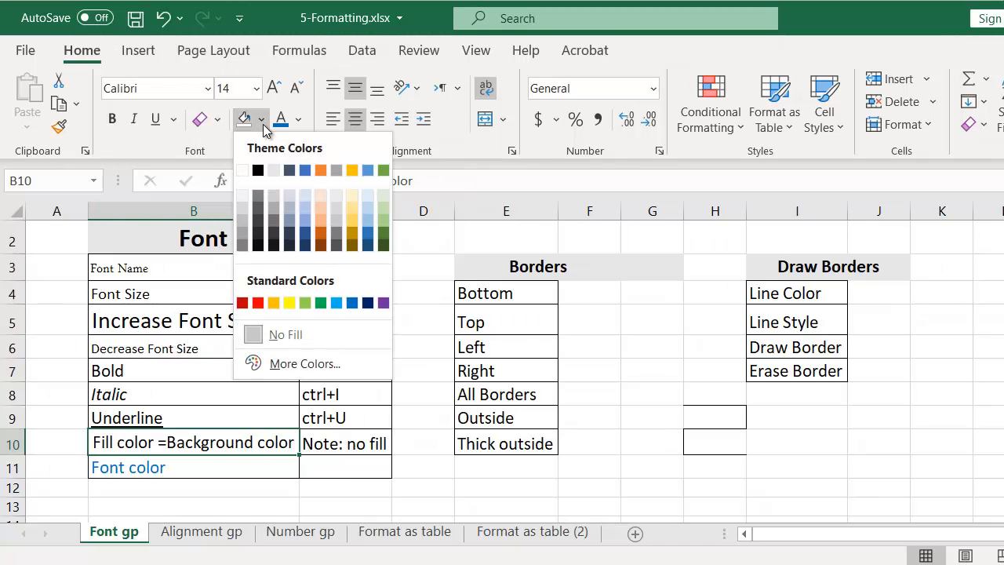
{"action": "left_click", "coordinate": [289, 303]}
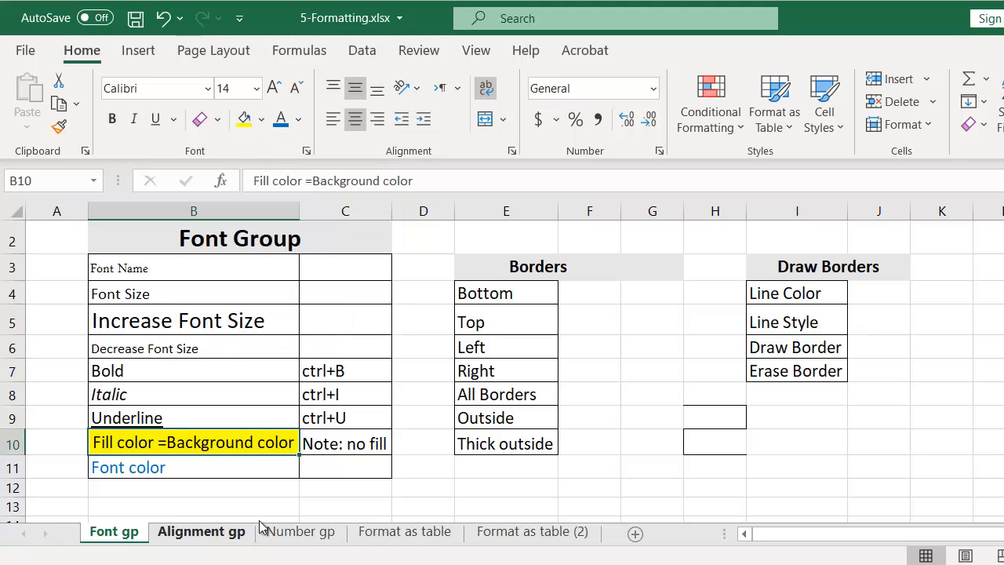
{"action": "left_click", "coordinate": [262, 124]}
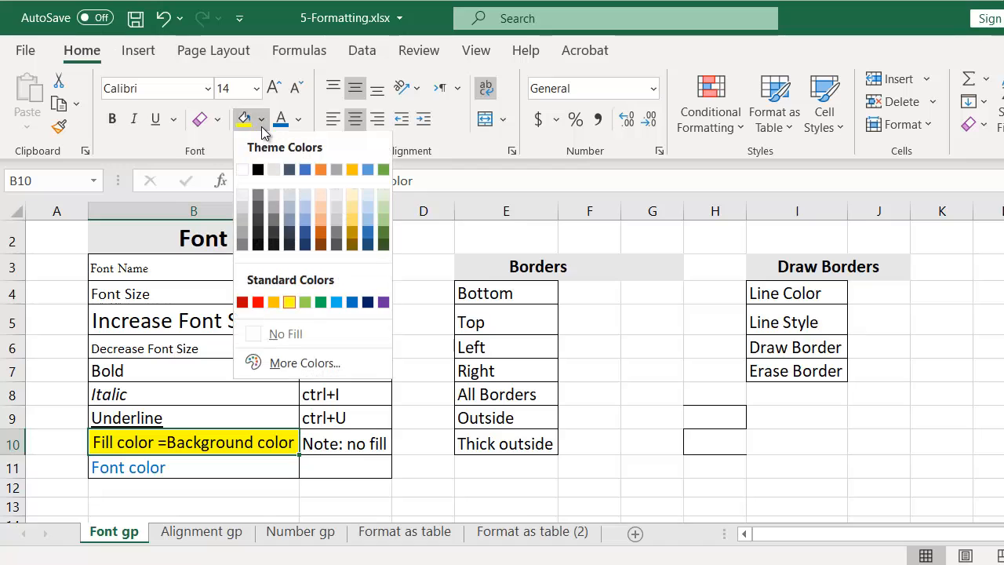
{"action": "left_click", "coordinate": [285, 336]}
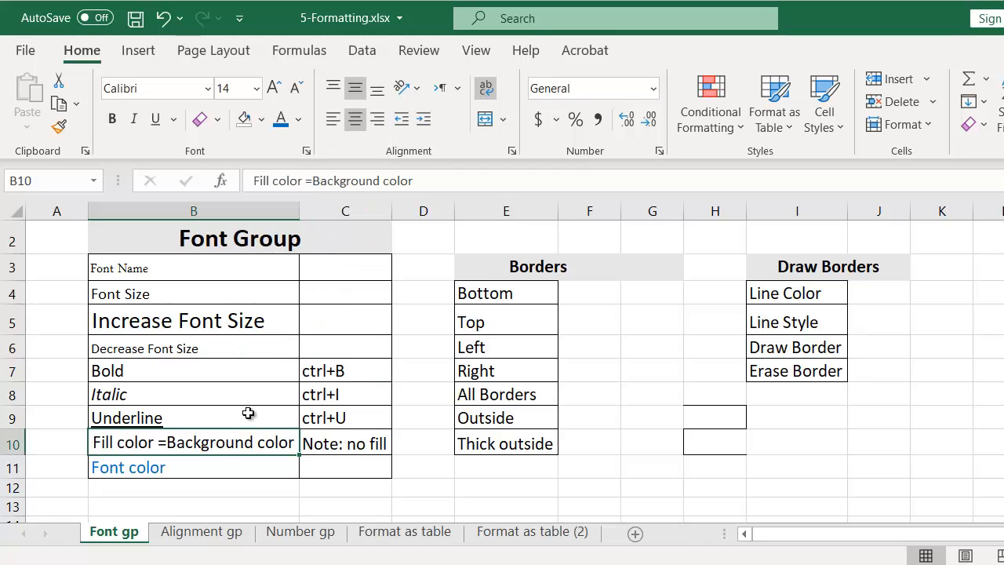
Change the text color of the Font color cell (B11) to standard red
{"action": "left_click", "coordinate": [213, 465]}
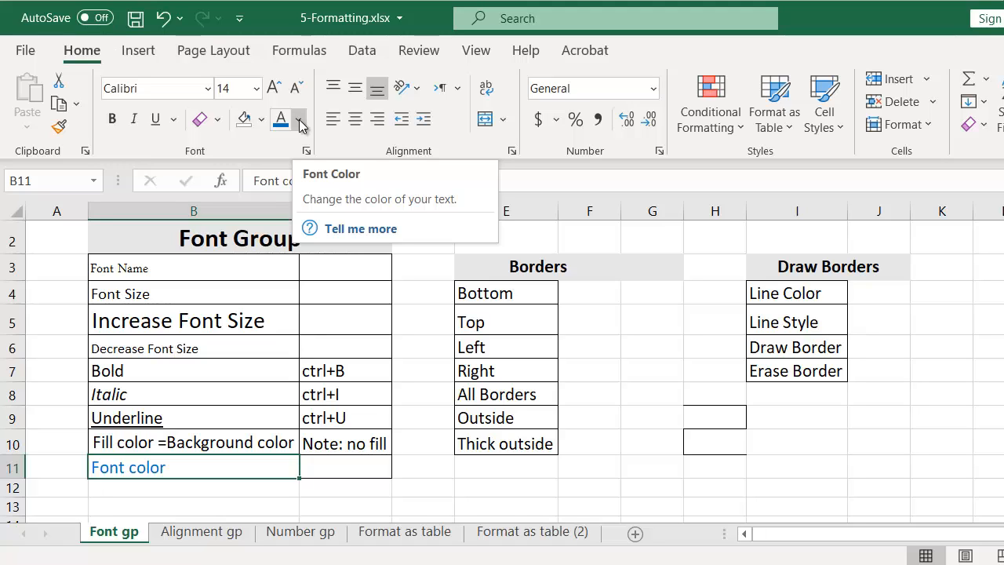
{"action": "left_click", "coordinate": [298, 120]}
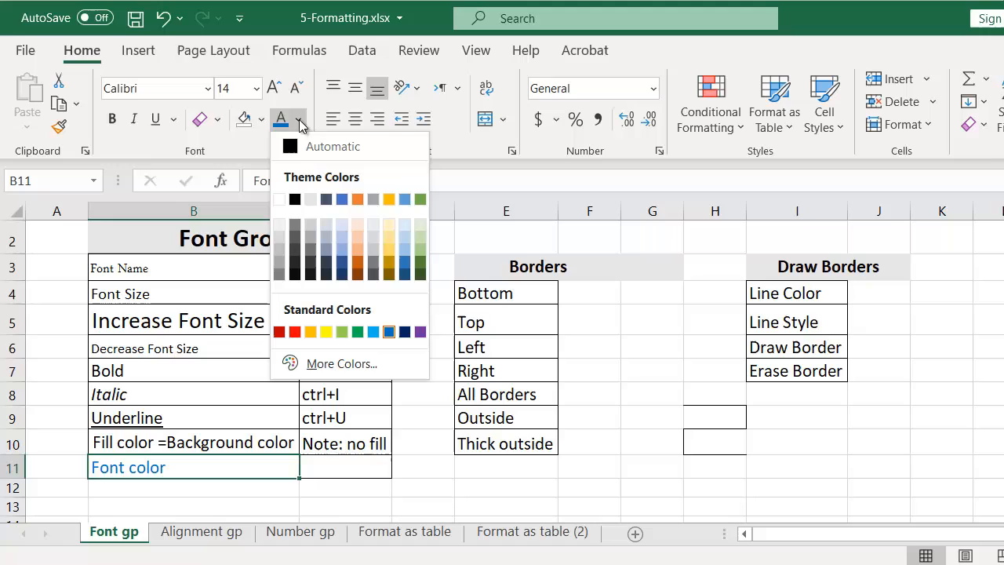
{"action": "left_click", "coordinate": [295, 333]}
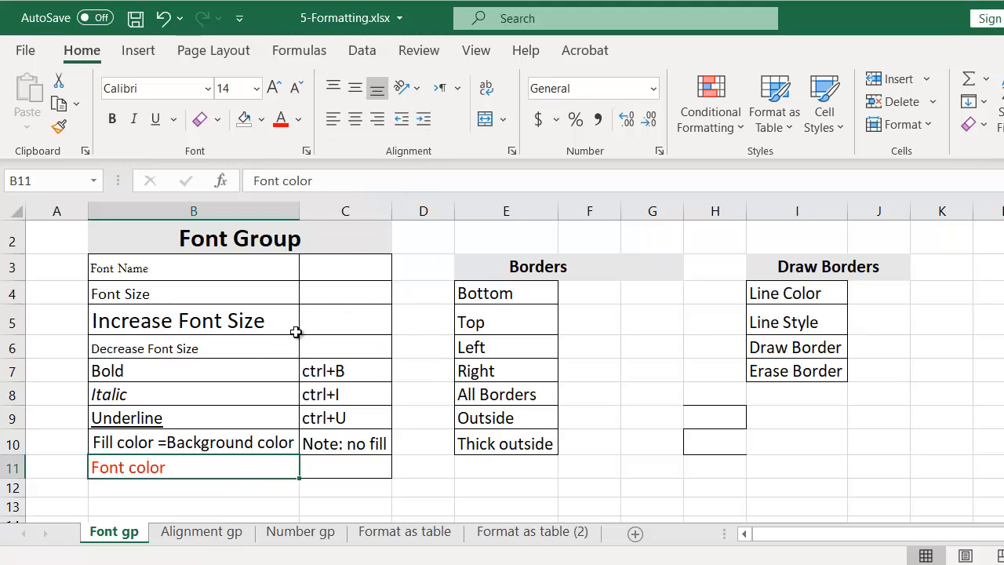
{"action": "left_click", "coordinate": [345, 468]}
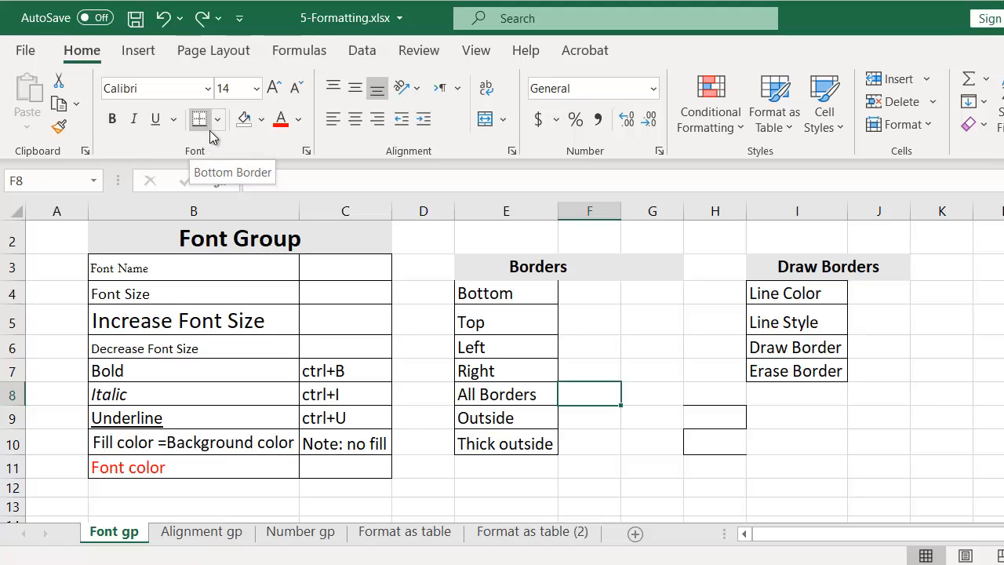
Apply All Borders to the list of border types in cells E4:E10
{"action": "left_click", "coordinate": [220, 127]}
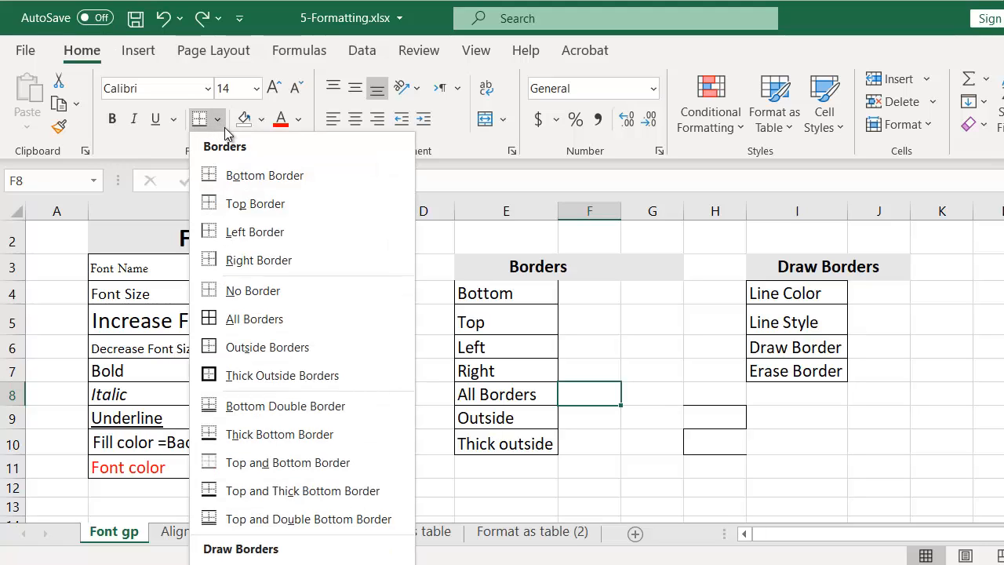
{"action": "left_click", "coordinate": [587, 335]}
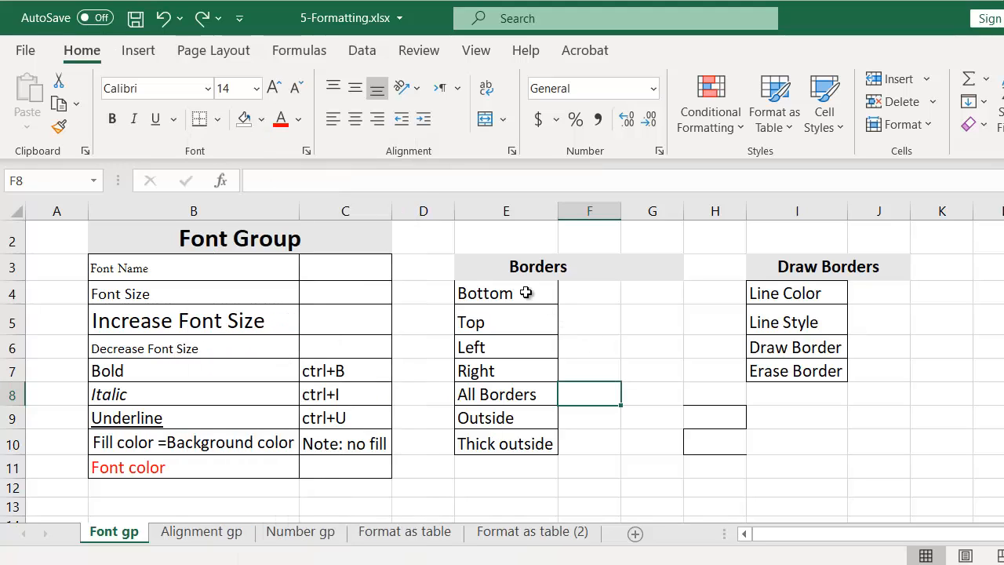
{"action": "left_click_drag", "start_coordinate": [527, 293], "coordinate": [545, 433]}
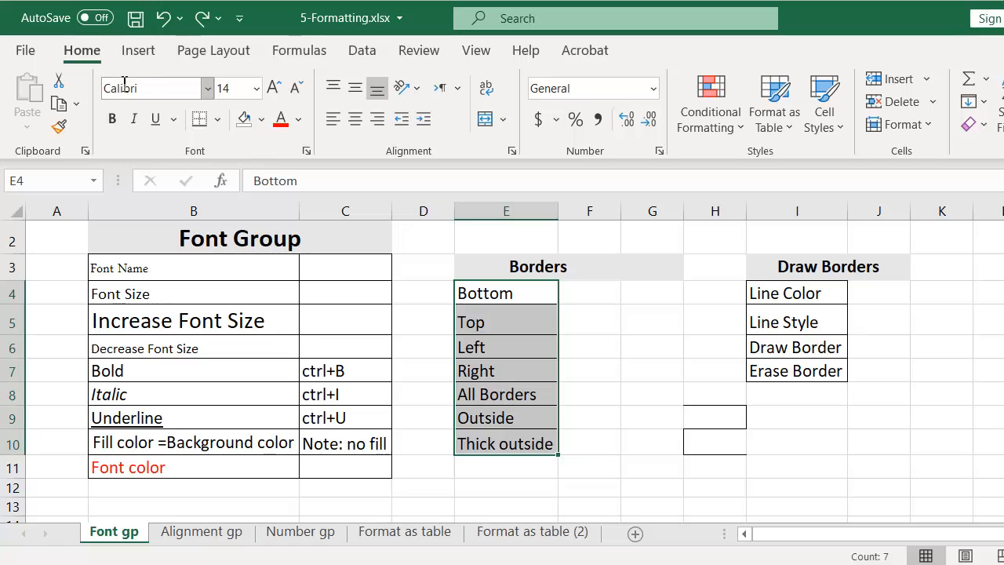
{"action": "left_click", "coordinate": [216, 122]}
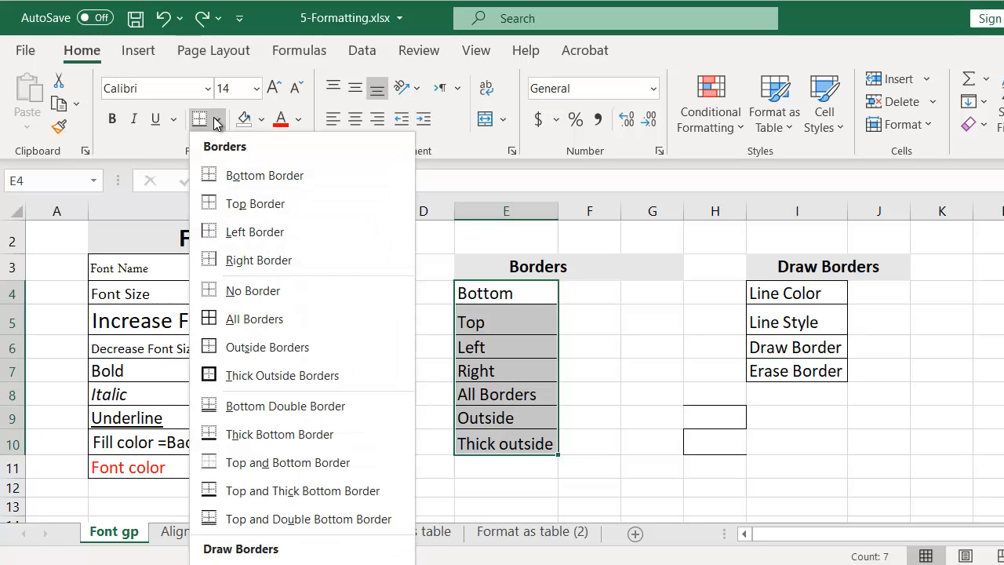
{"action": "left_click", "coordinate": [248, 319]}
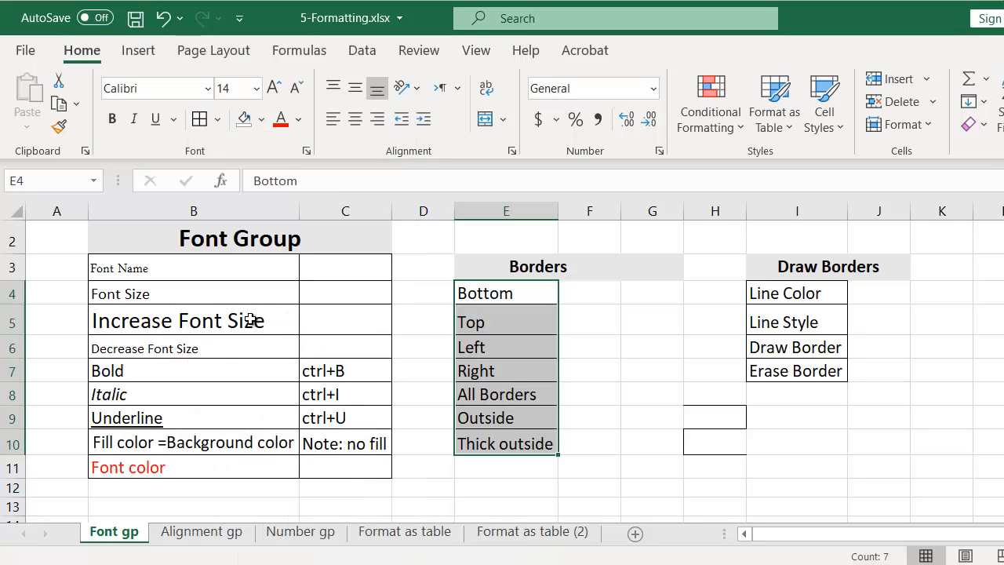
Remove all borders from the list of border types in cells E4:E10
{"action": "left_click", "coordinate": [218, 119]}
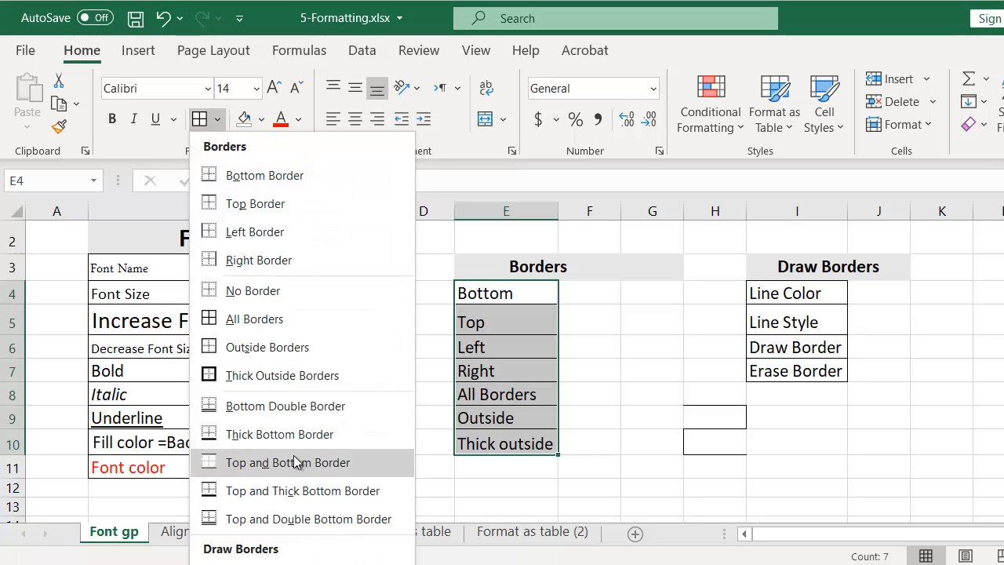
{"action": "left_click", "coordinate": [251, 291]}
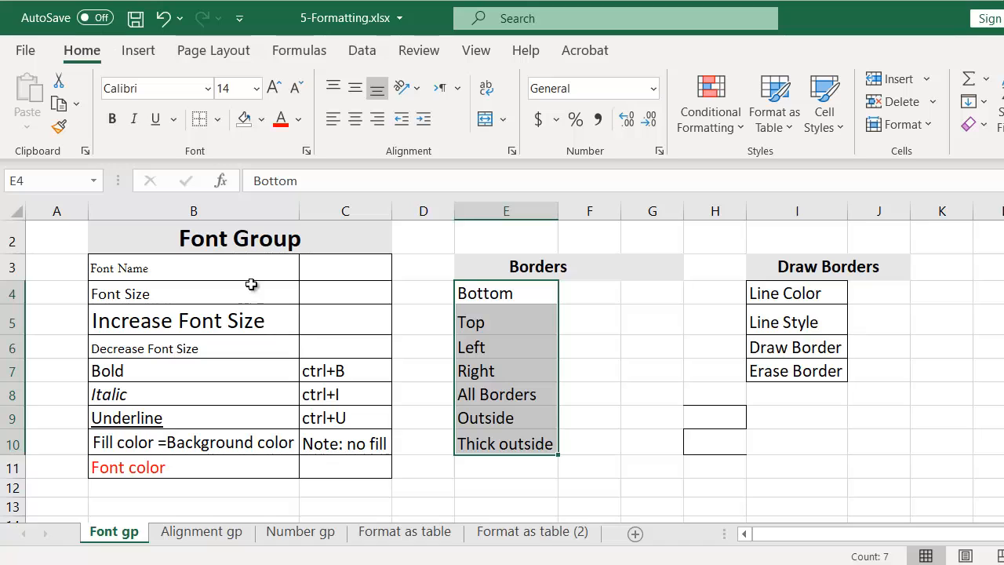
Apply Thick Outside Borders to the merged Borders heading in cell E3
{"action": "left_click", "coordinate": [217, 119]}
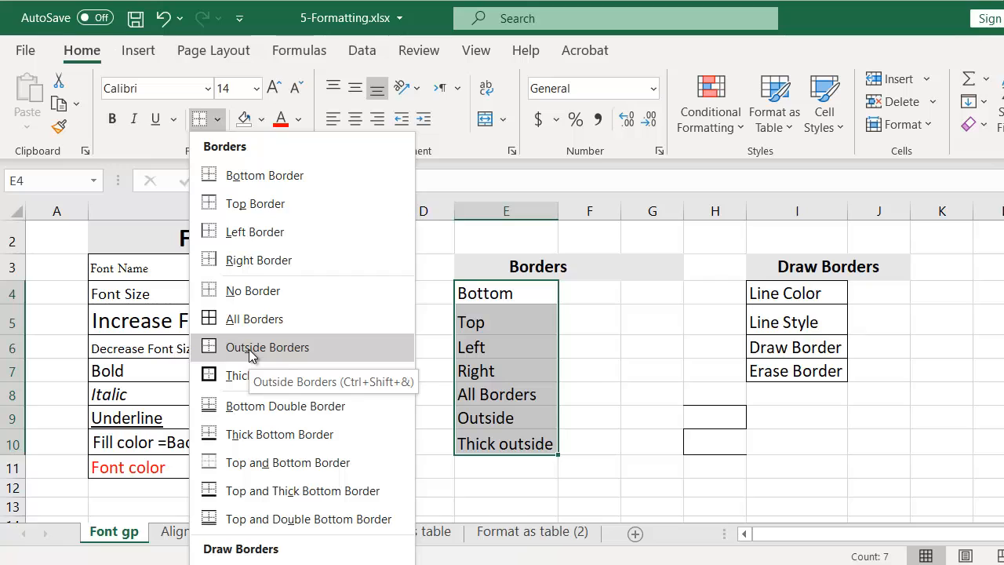
{"action": "left_click", "coordinate": [520, 268]}
{"action": "left_click", "coordinate": [515, 265]}
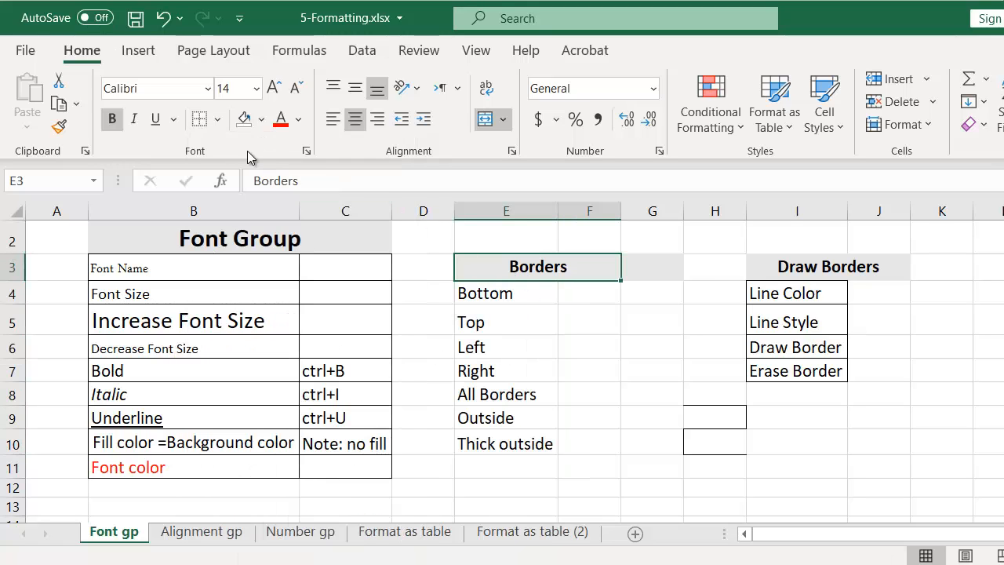
{"action": "left_click", "coordinate": [218, 119]}
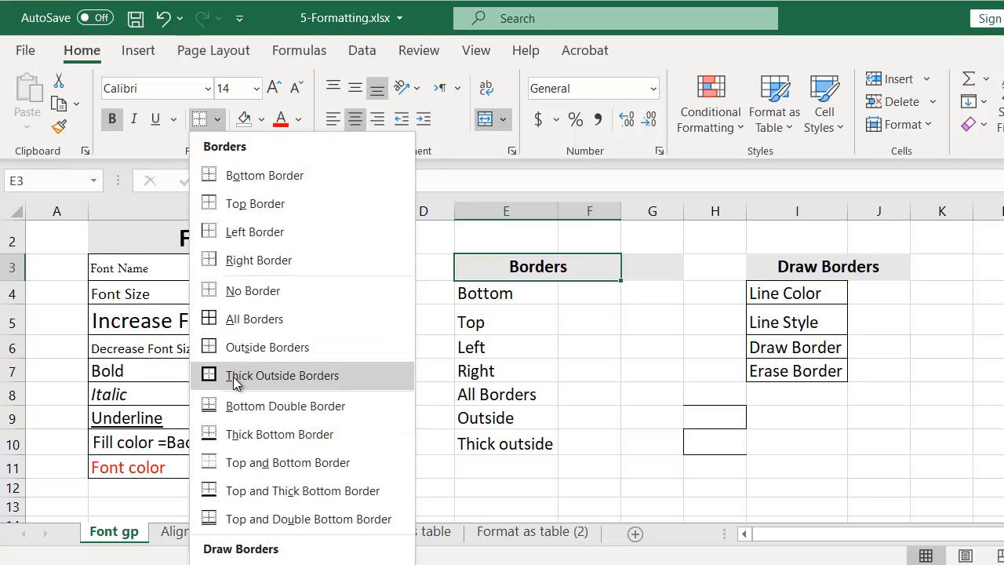
{"action": "left_click", "coordinate": [235, 374]}
{"action": "left_click", "coordinate": [543, 371]}
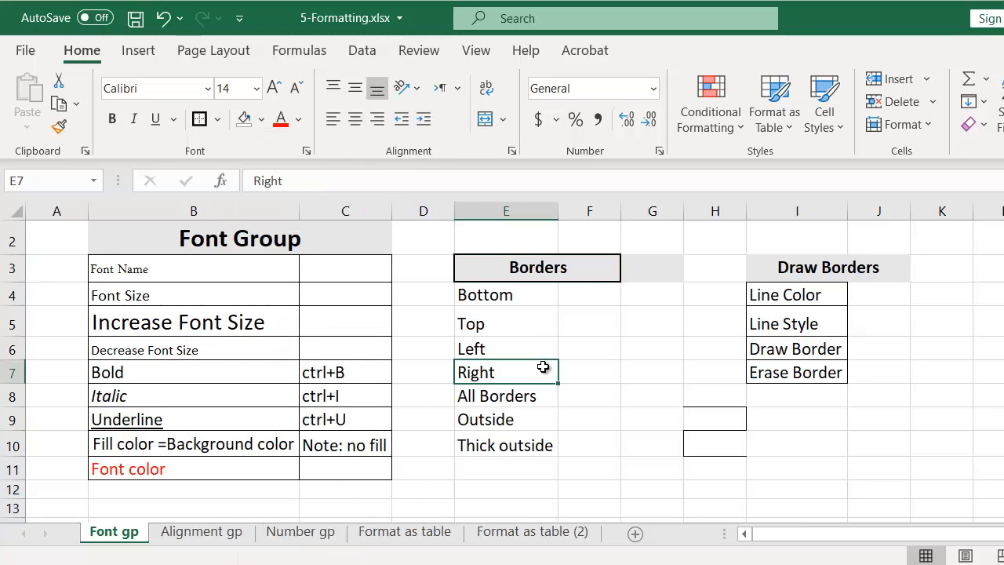
{"action": "left_click", "coordinate": [517, 420]}
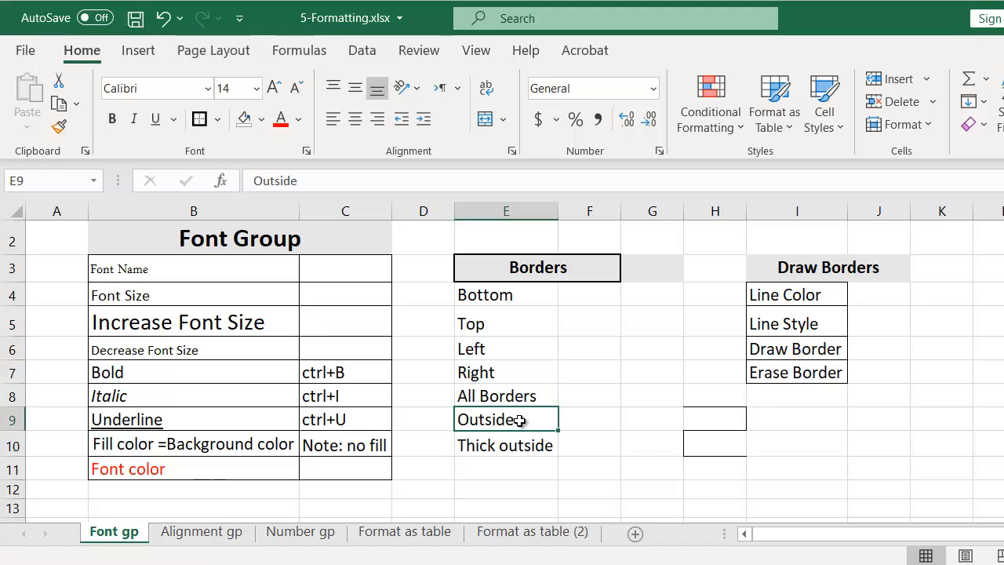
Review the Draw Borders section and the worksheet's Line Color, Line Style and Draw Border entries in I4:I6
{"action": "left_click", "coordinate": [783, 267]}
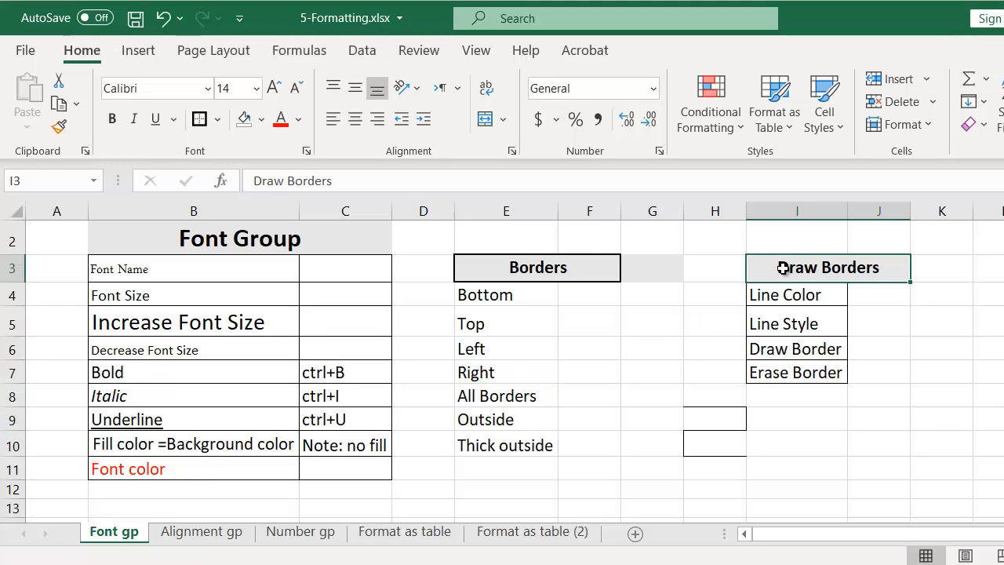
{"action": "left_click", "coordinate": [217, 124]}
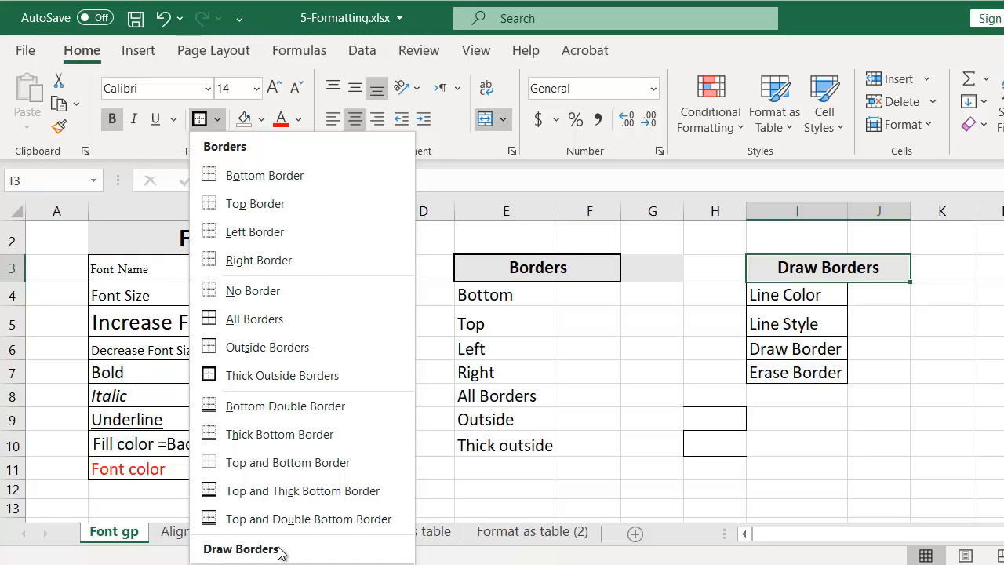
{"action": "left_click", "coordinate": [801, 295]}
{"action": "left_click", "coordinate": [801, 295]}
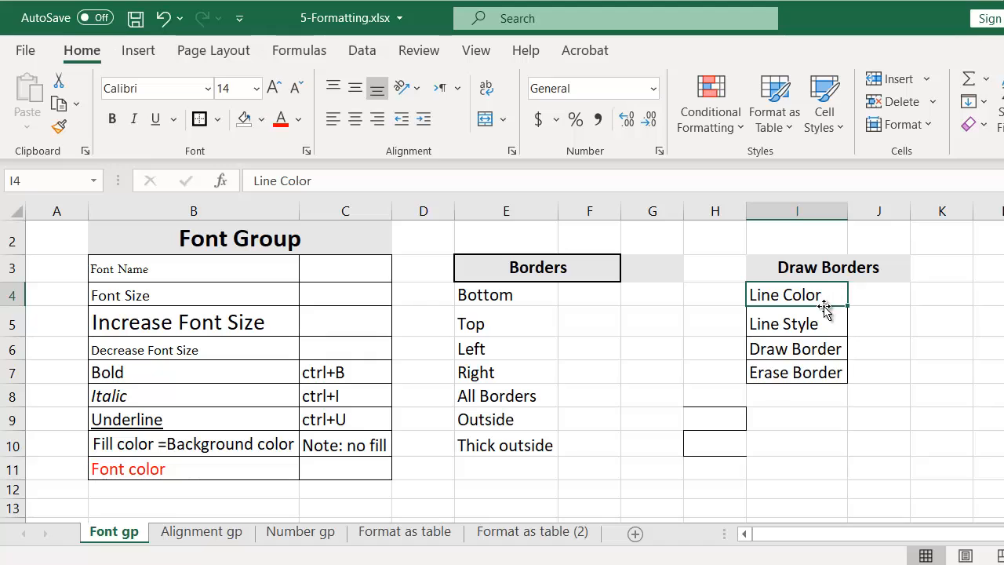
{"action": "left_click", "coordinate": [818, 326]}
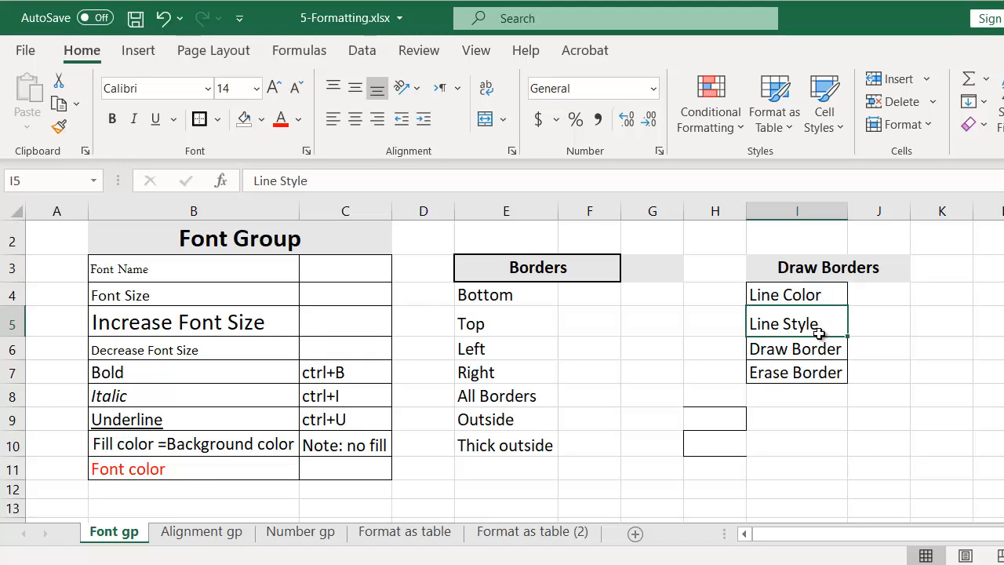
{"action": "left_click", "coordinate": [800, 354]}
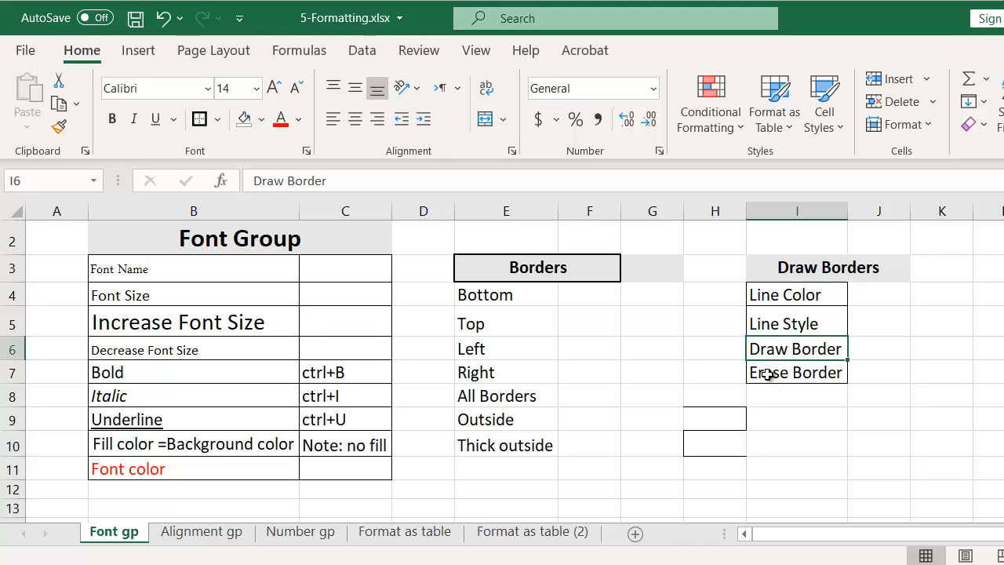
Use Draw Border to add lines on the left, top and right edges of F7 and the bottom and right edges of G7
{"action": "left_click", "coordinate": [217, 118]}
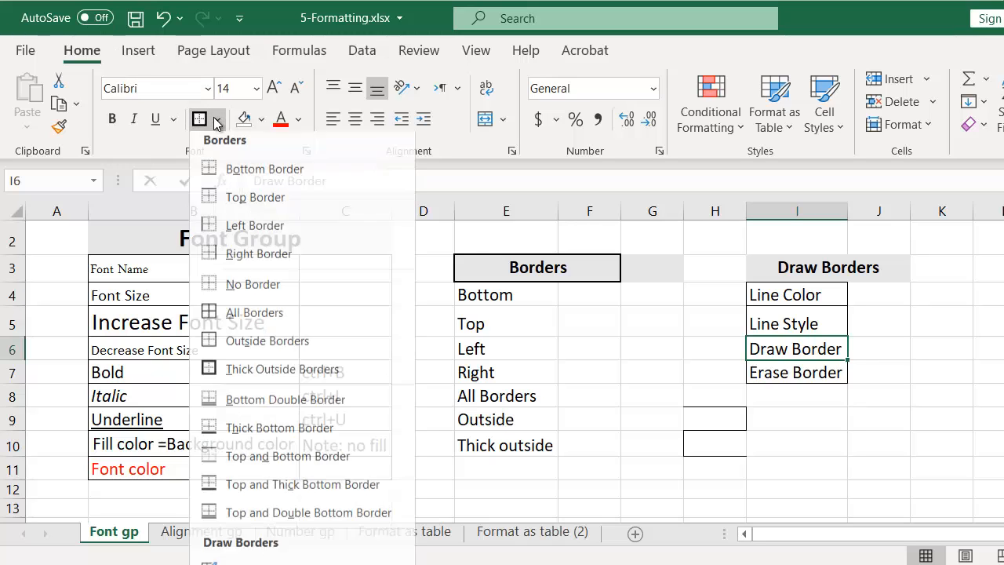
{"action": "left_click", "coordinate": [244, 562]}
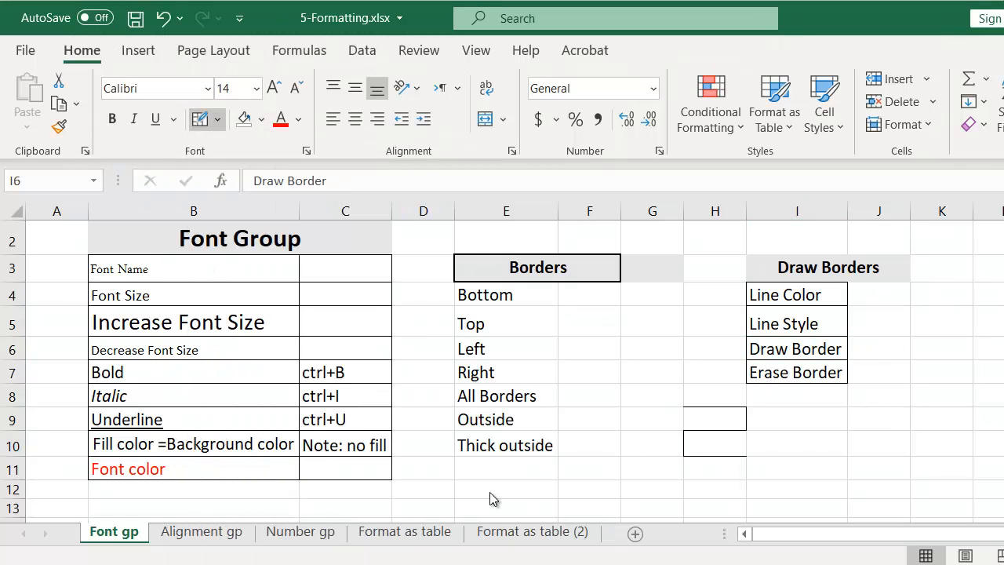
{"action": "left_click", "coordinate": [562, 374]}
{"action": "mouse_move", "coordinate": [564, 368]}
{"action": "left_mouse_down"}
{"action": "mouse_move", "coordinate": [609, 367]}
{"action": "mouse_move", "coordinate": [559, 361]}
{"action": "left_mouse_up"}
{"action": "left_click", "coordinate": [581, 354]}
{"action": "left_click", "coordinate": [658, 381]}
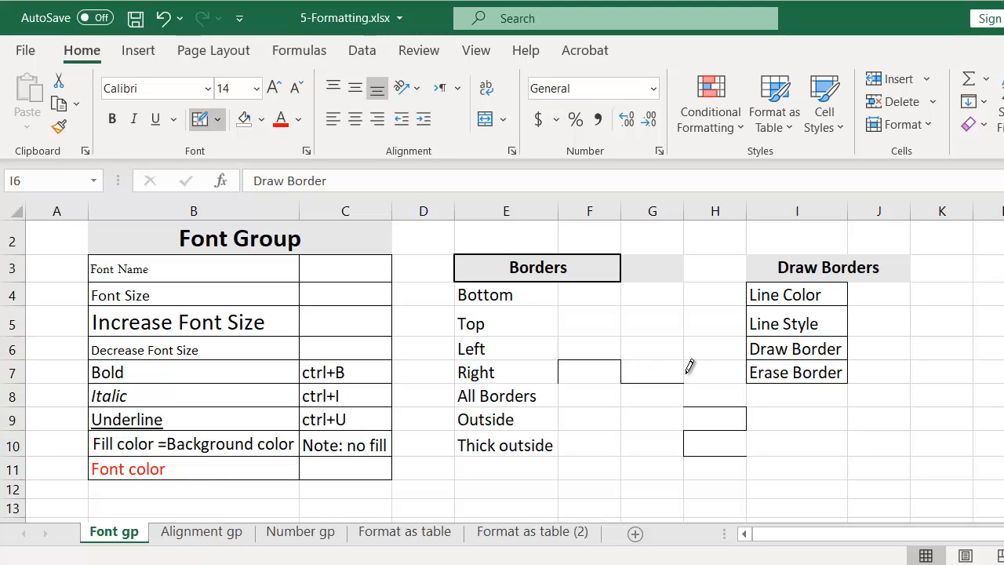
{"action": "left_click", "coordinate": [684, 367]}
Use Erase Border to remove the hand-drawn lines around cells F7 and G7
{"action": "left_click", "coordinate": [218, 120]}
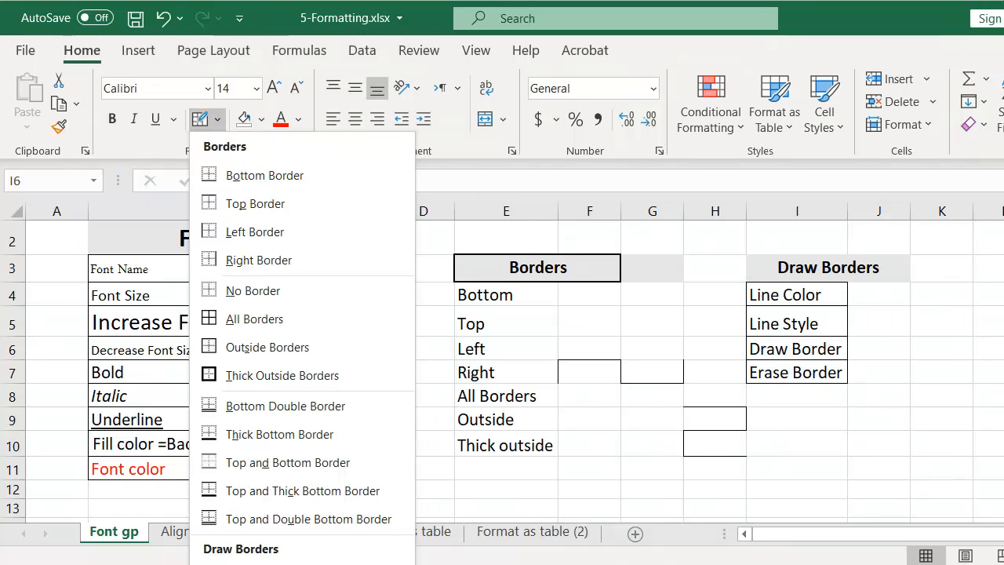
{"action": "left_click", "coordinate": [255, 563]}
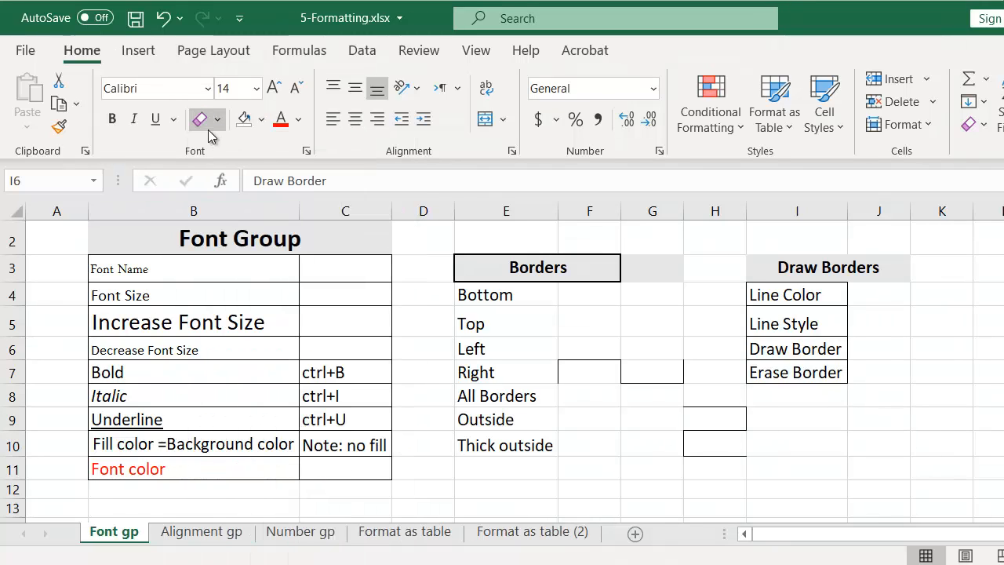
{"action": "left_click", "coordinate": [683, 367]}
{"action": "left_click", "coordinate": [660, 377]}
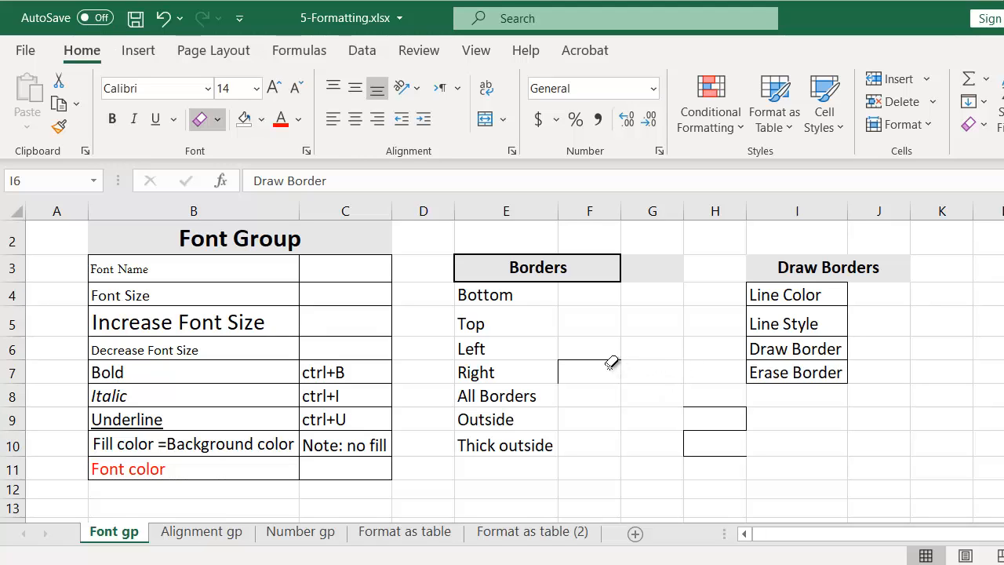
{"action": "left_click", "coordinate": [607, 363]}
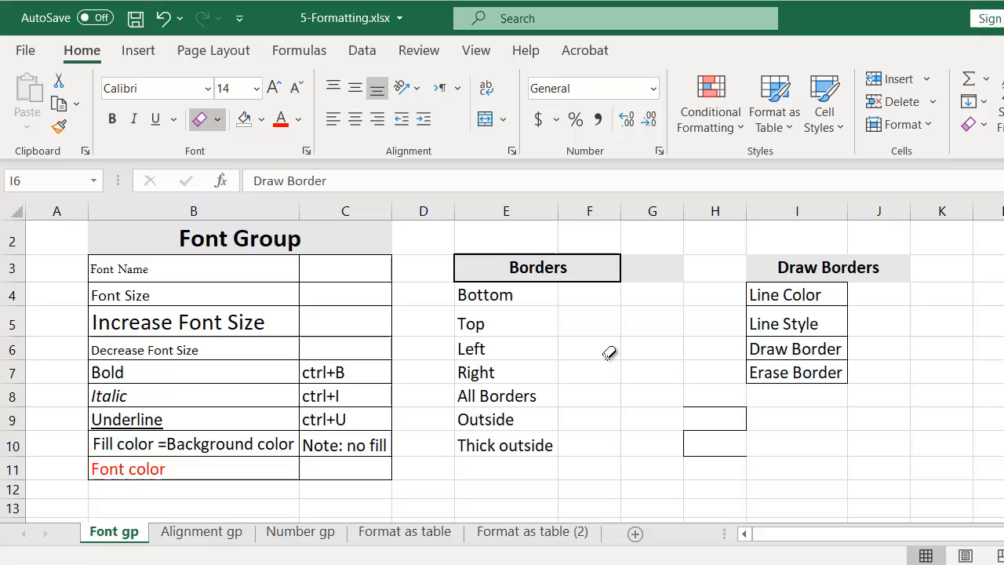
On the Alignment gp sheet, set the Top Align cell (B4) to Middle Align, and return it to Top Align
{"action": "left_click", "coordinate": [201, 531]}
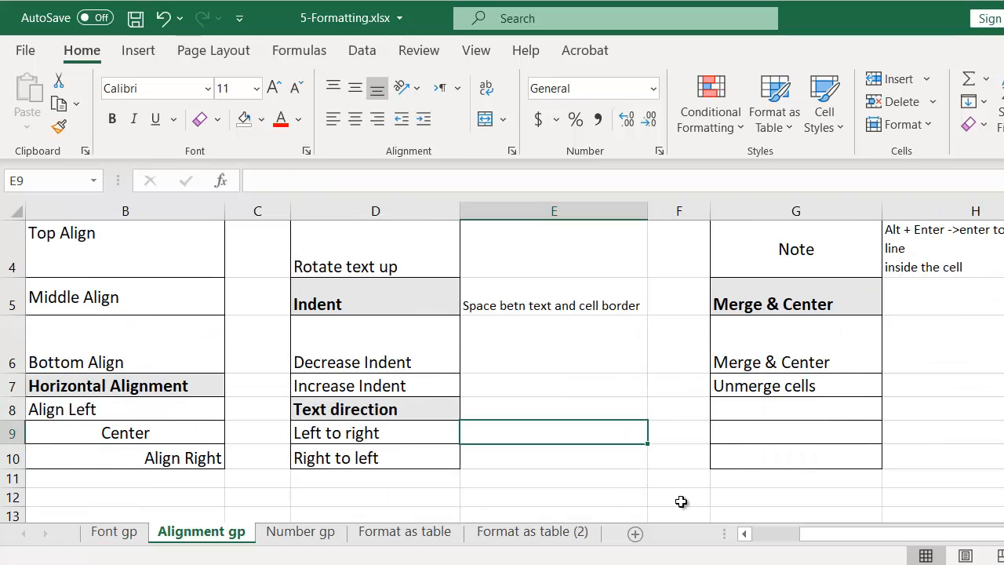
{"action": "left_click_drag", "start_coordinate": [887, 536], "coordinate": [861, 536]}
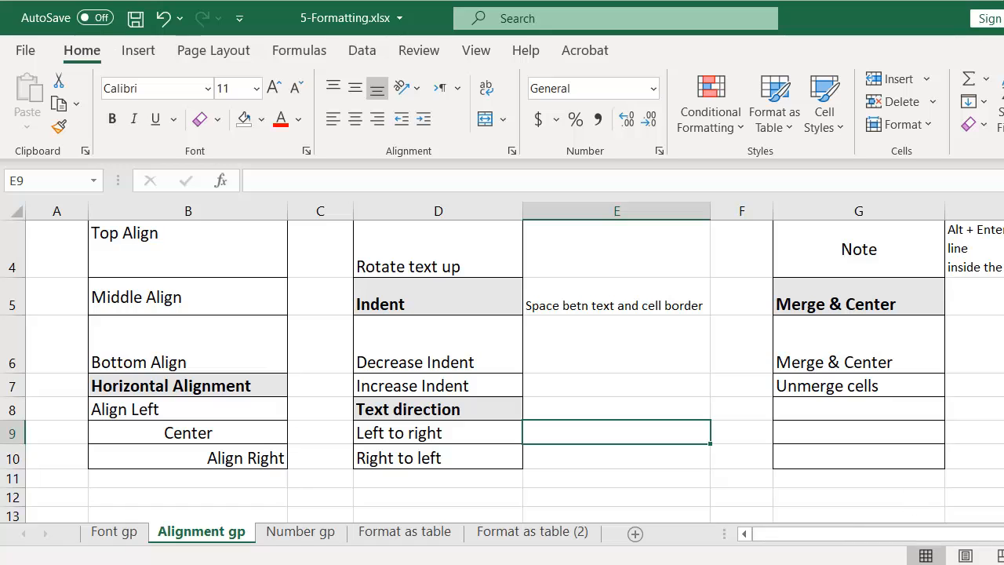
{"action": "scroll", "coordinate": [502, 368], "scroll_direction": "up", "scroll_amount": 1}
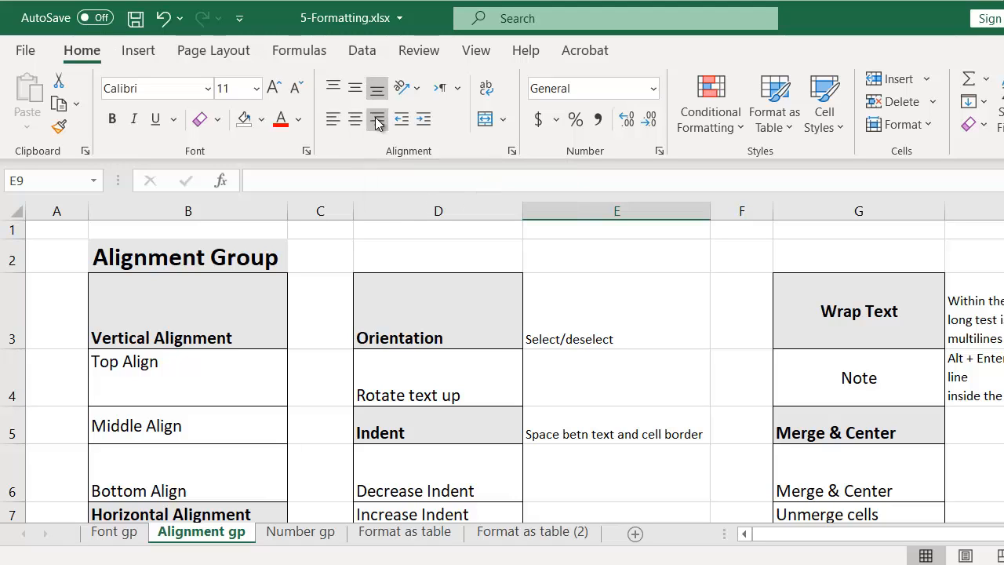
{"action": "left_click", "coordinate": [147, 371]}
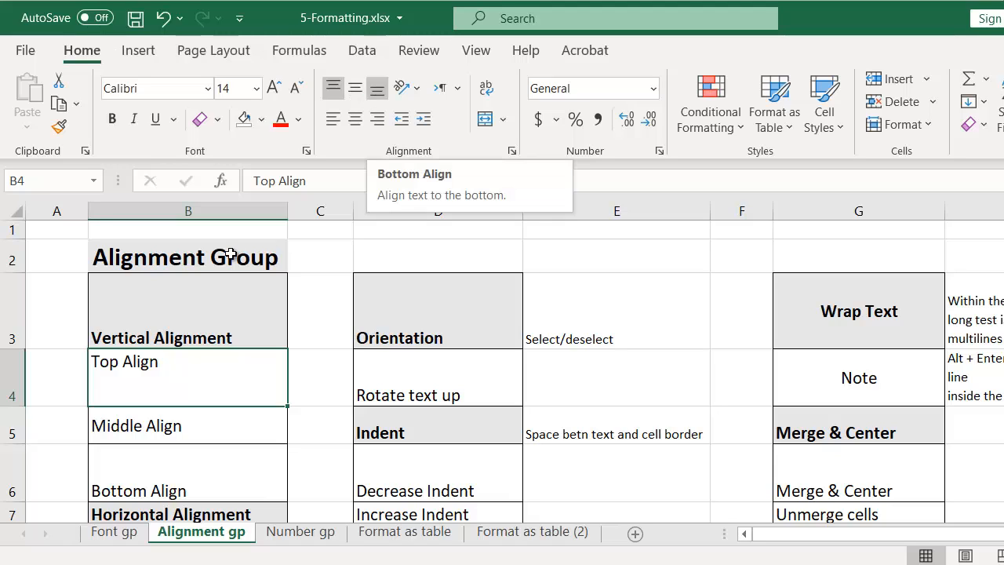
{"action": "left_click", "coordinate": [356, 88]}
{"action": "left_click", "coordinate": [332, 87]}
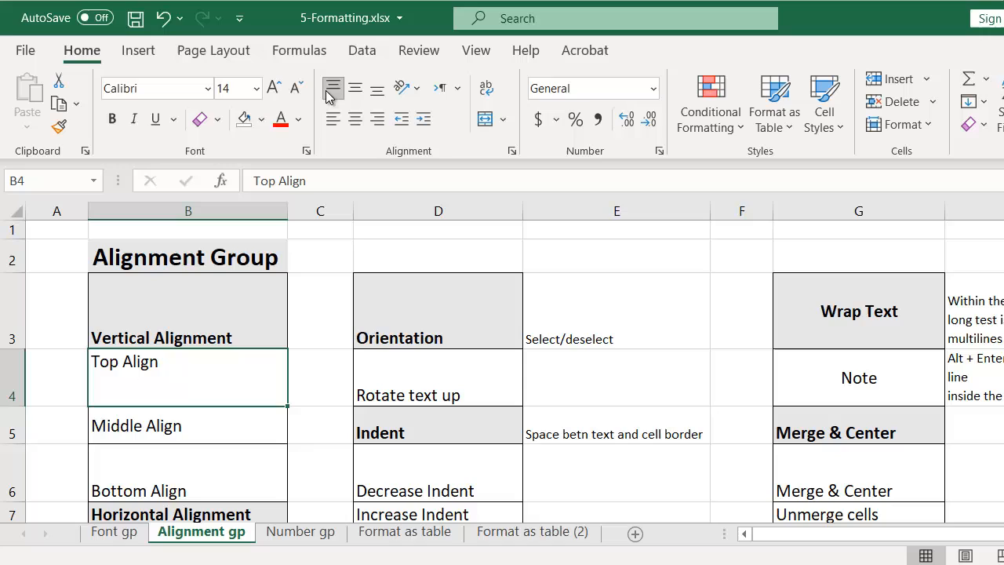
Toggle Middle Align off and back on for the Middle Align cell (B5)
{"action": "left_click", "coordinate": [111, 424]}
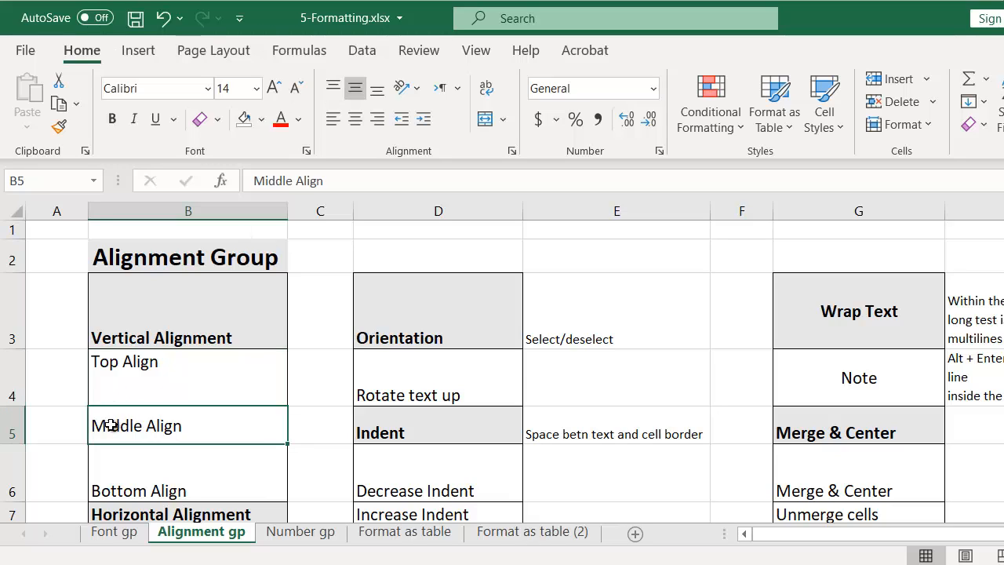
{"action": "left_click", "coordinate": [353, 87]}
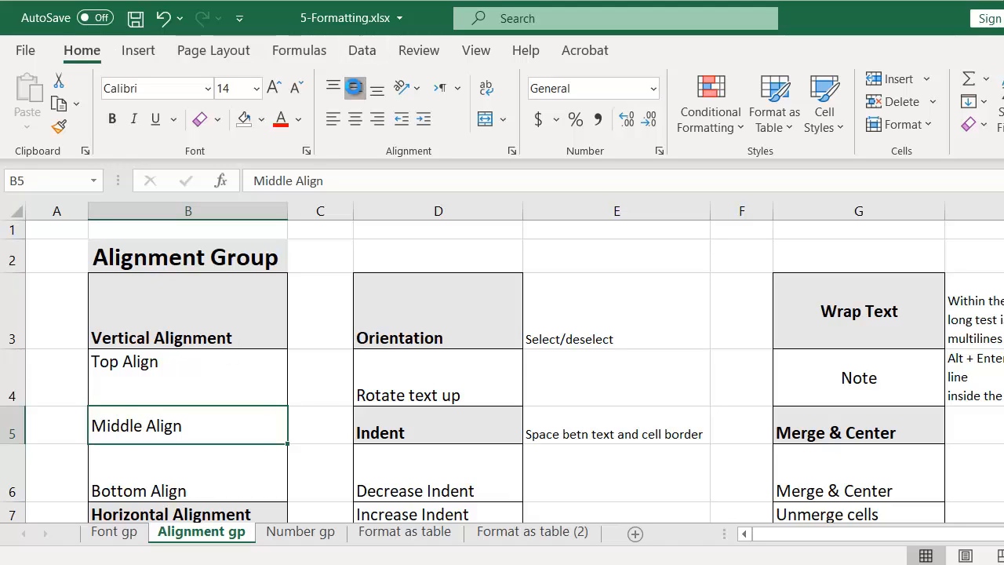
{"action": "left_click", "coordinate": [353, 87]}
Set the Bottom Align cell (B6) to Middle Align, and return it to Bottom Align
{"action": "left_click", "coordinate": [130, 481]}
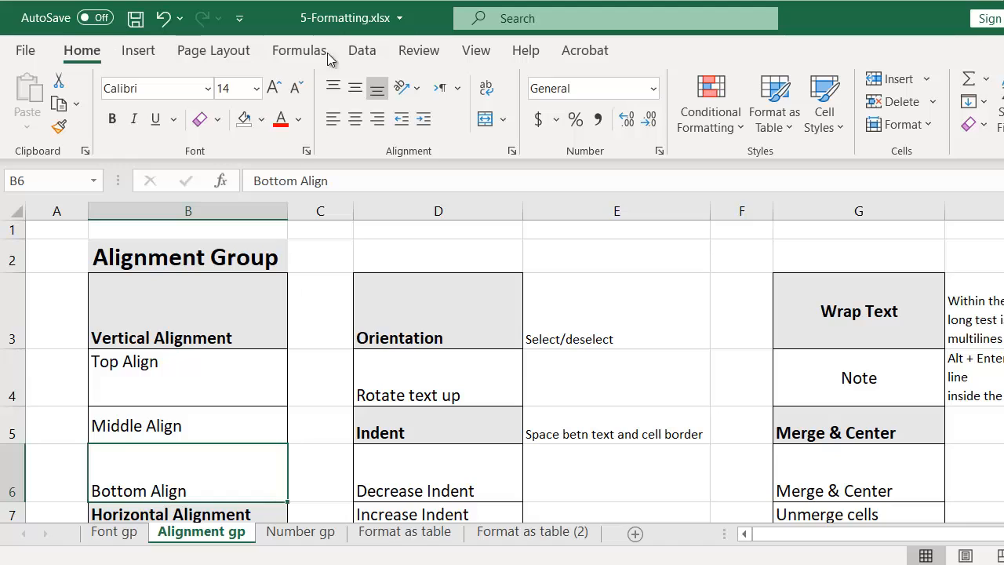
{"action": "left_click", "coordinate": [355, 87]}
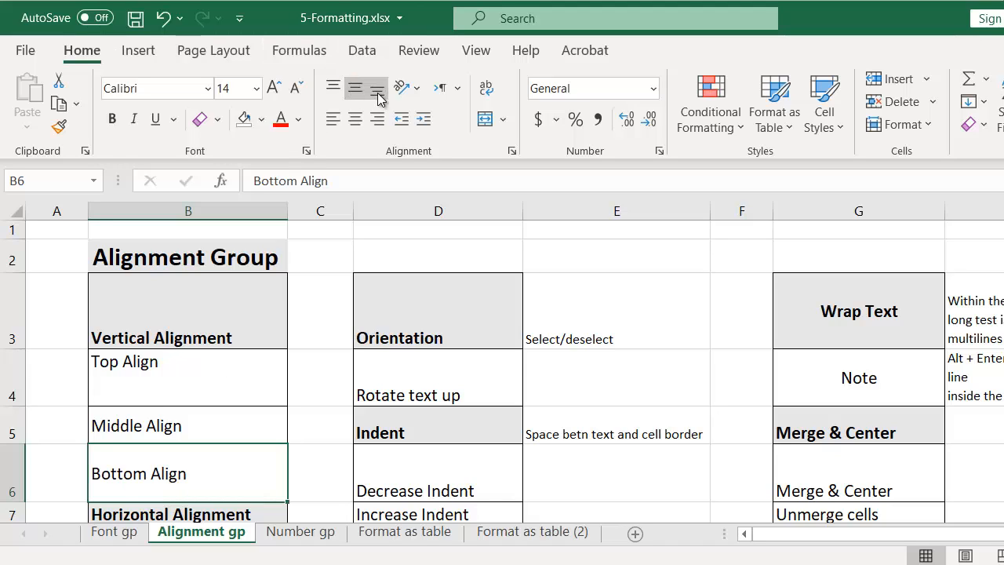
{"action": "left_click", "coordinate": [377, 90]}
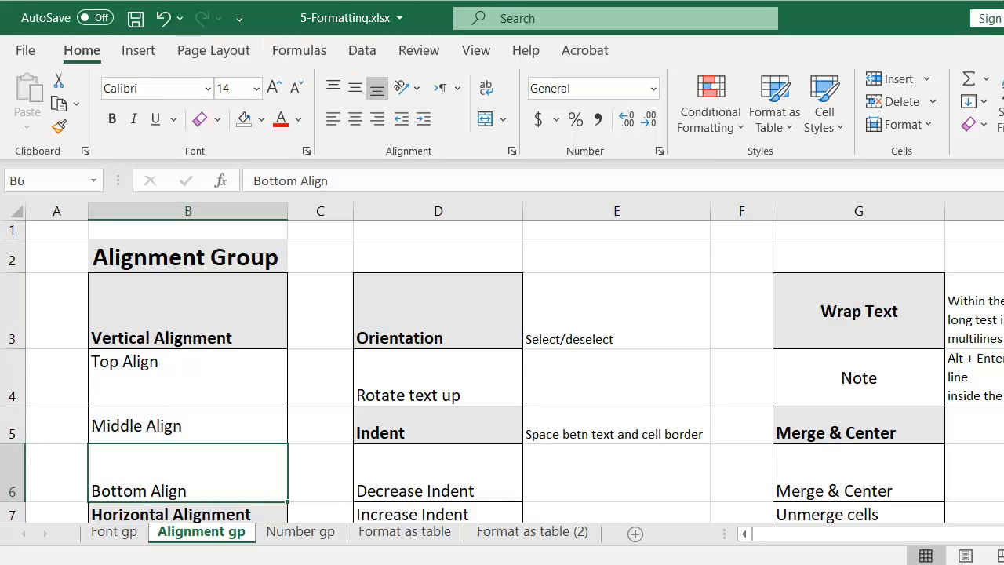
Check the horizontal alignment applied to the Align Left, Center and Align Right cells (B8:B10)
{"action": "scroll", "coordinate": [502, 369], "scroll_direction": "down", "scroll_amount": 1}
{"action": "scroll", "coordinate": [729, 293], "scroll_direction": "down", "scroll_amount": 3}
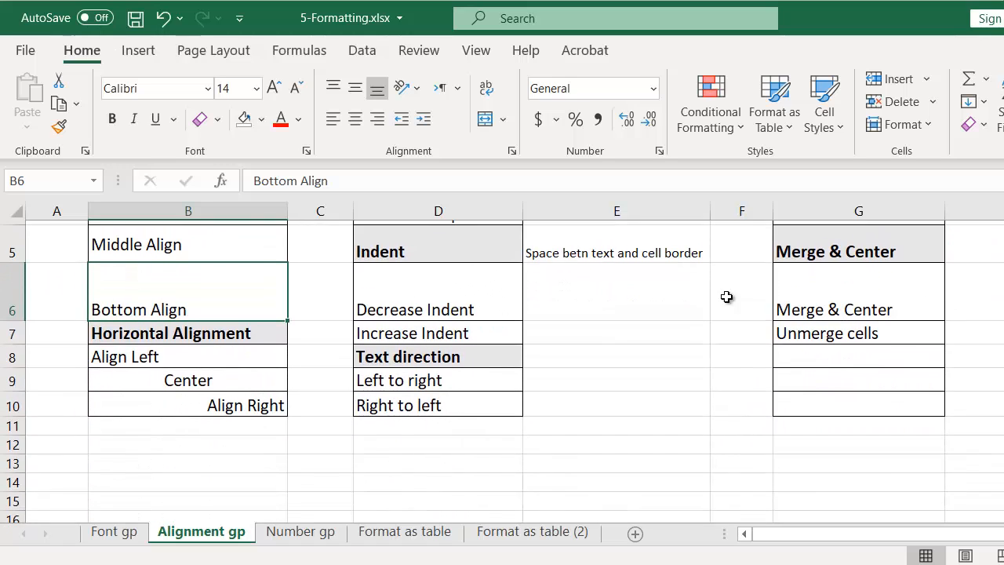
{"action": "left_click", "coordinate": [167, 358]}
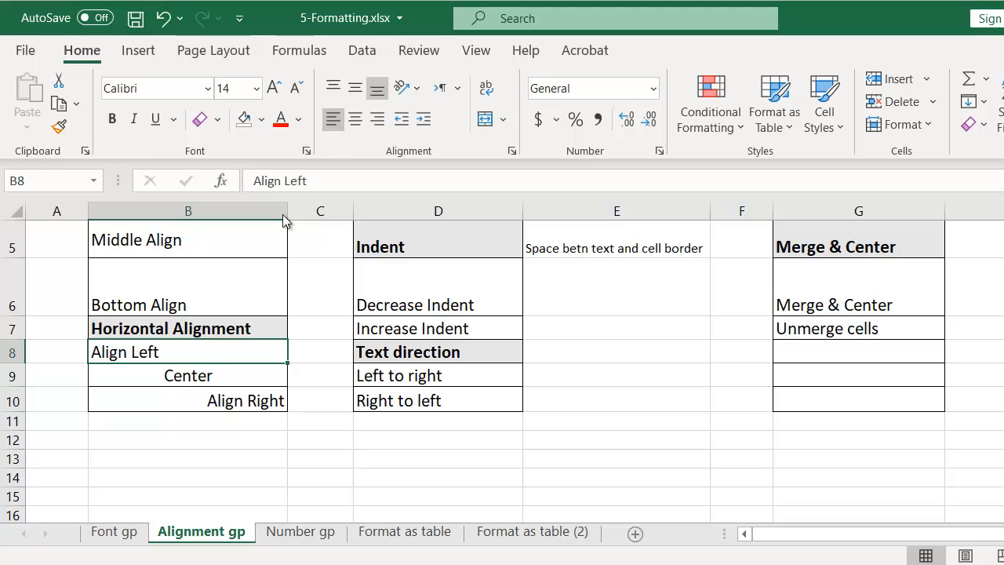
{"action": "left_click", "coordinate": [198, 377]}
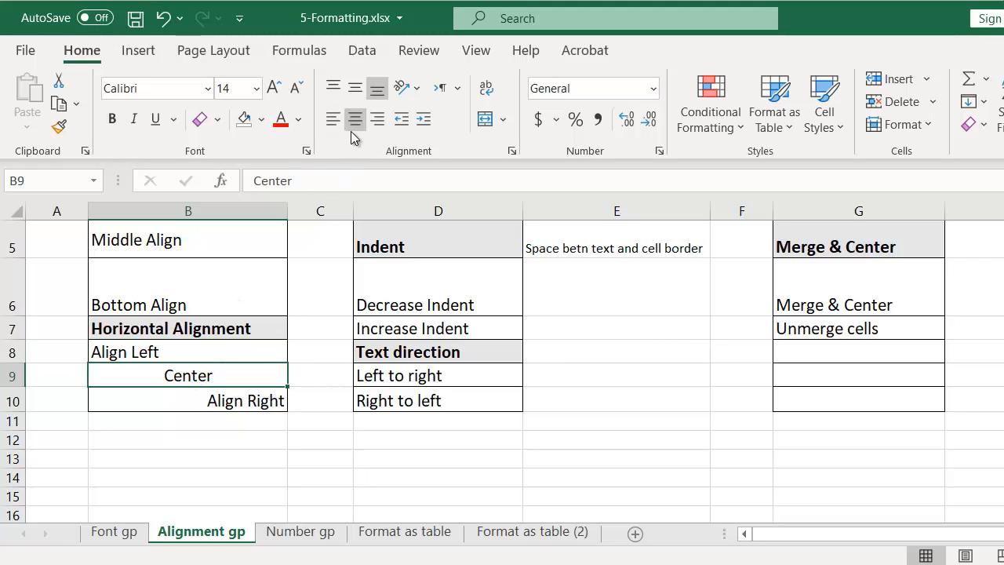
{"action": "left_click", "coordinate": [225, 407]}
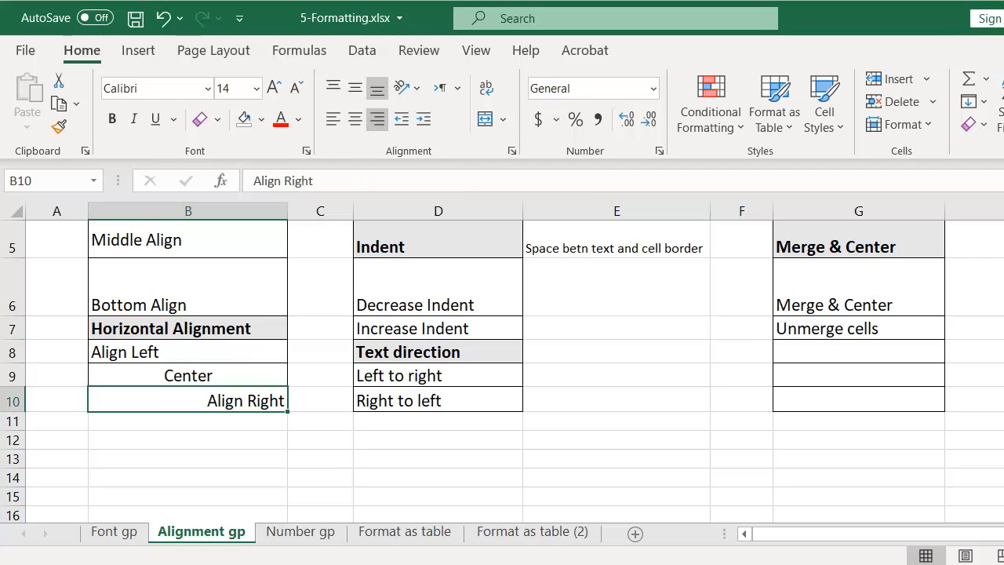
Apply Rotate Text Up to the Orientation cell (D3), and return the text to horizontal
{"action": "scroll", "coordinate": [502, 369], "scroll_direction": "up", "scroll_amount": 2}
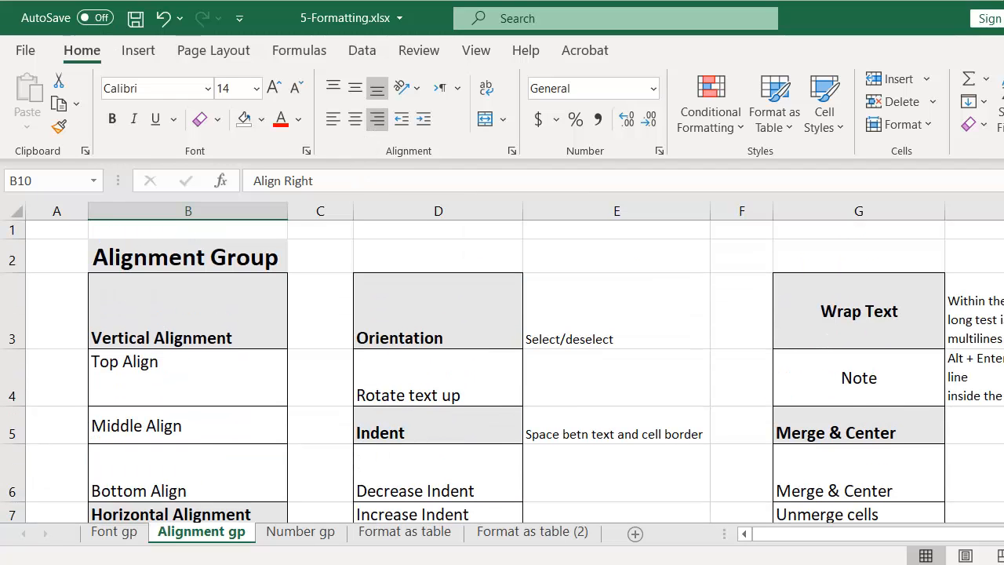
{"action": "left_click", "coordinate": [418, 91]}
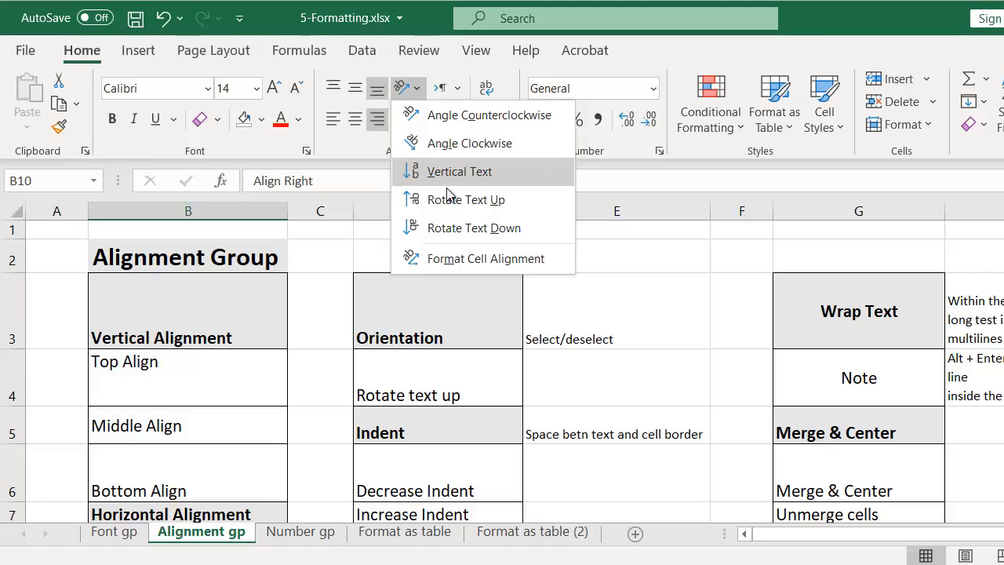
{"action": "left_click", "coordinate": [422, 336]}
{"action": "left_click", "coordinate": [422, 336]}
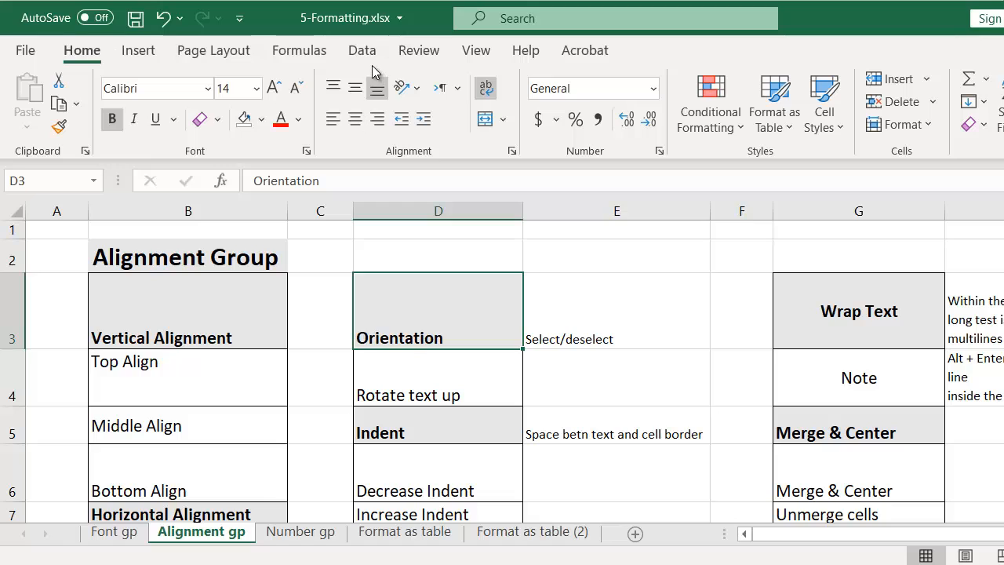
{"action": "left_click", "coordinate": [418, 95]}
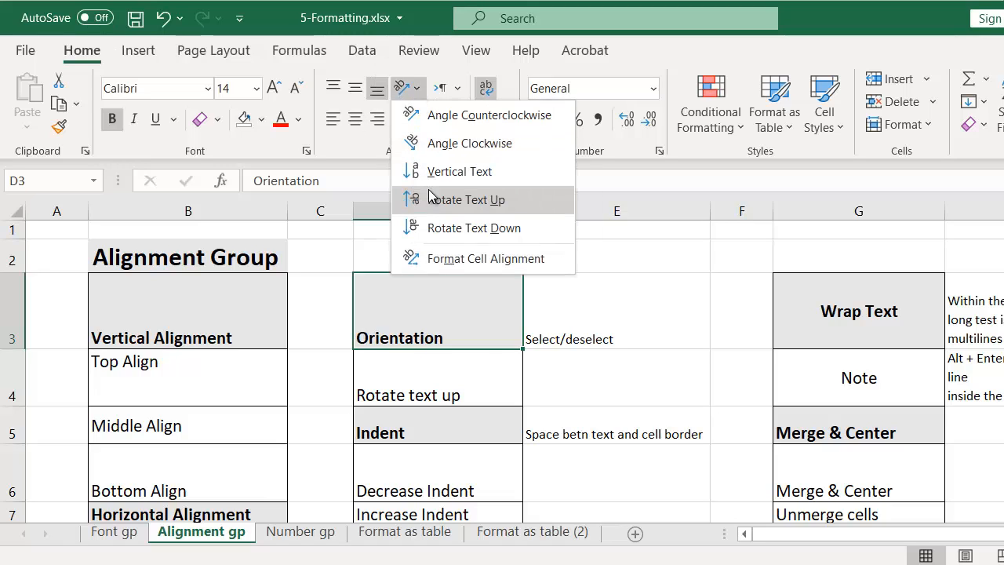
{"action": "left_click", "coordinate": [434, 201]}
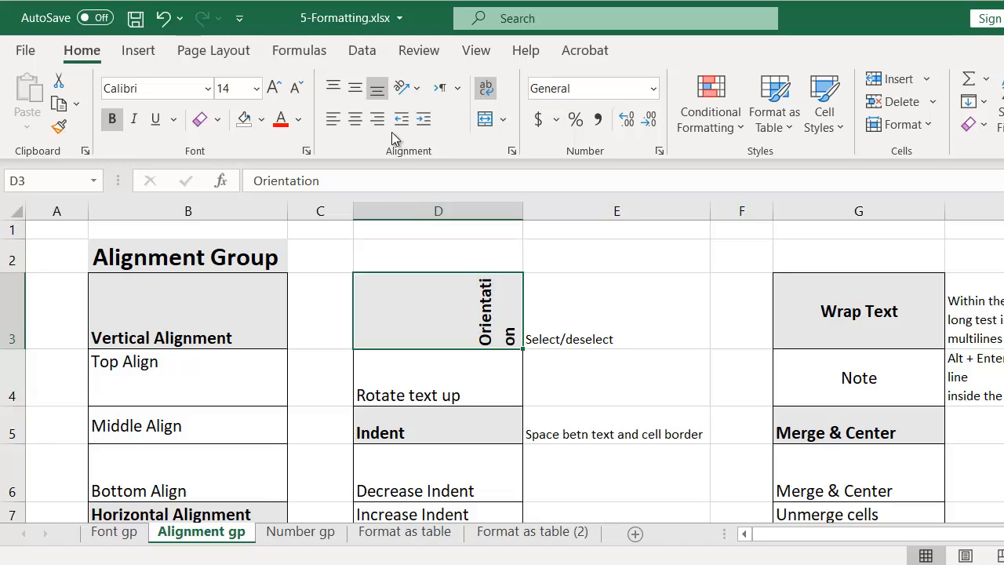
{"action": "left_click", "coordinate": [406, 90]}
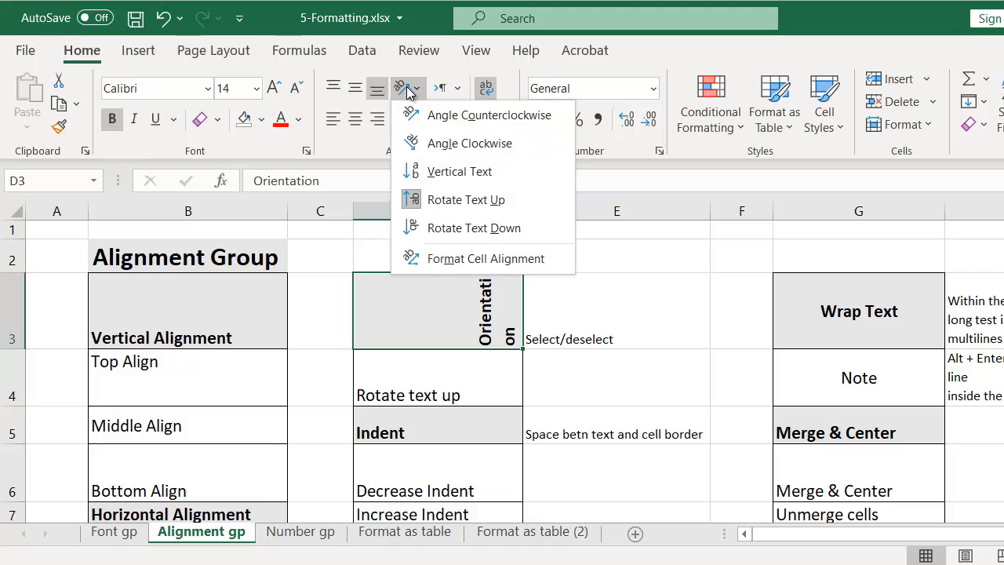
{"action": "left_click", "coordinate": [409, 200]}
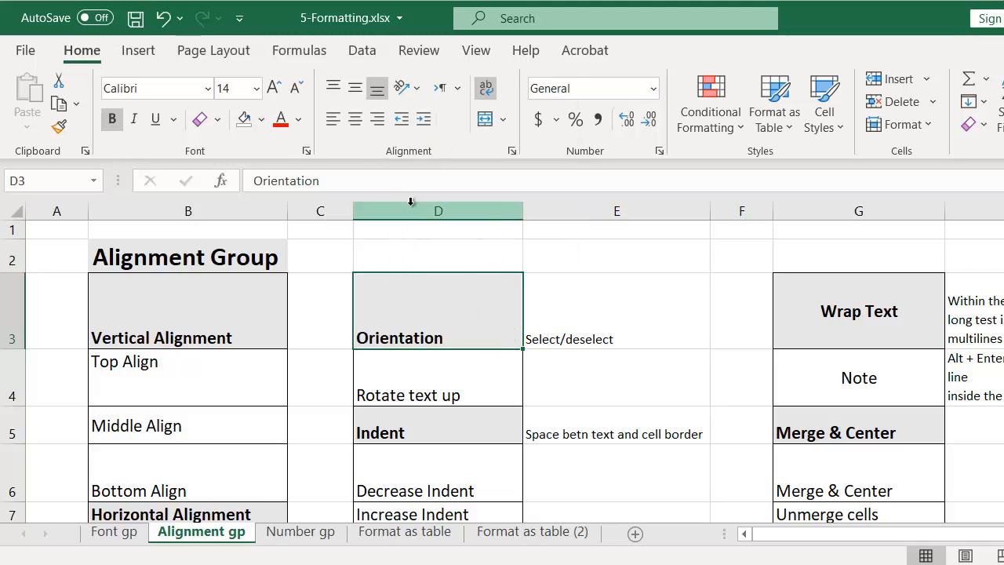
Increase the indent of the Decrease Indent cell (D6) by three levels, and decrease it by three levels again
{"action": "left_click", "coordinate": [419, 377]}
{"action": "left_click", "coordinate": [421, 419]}
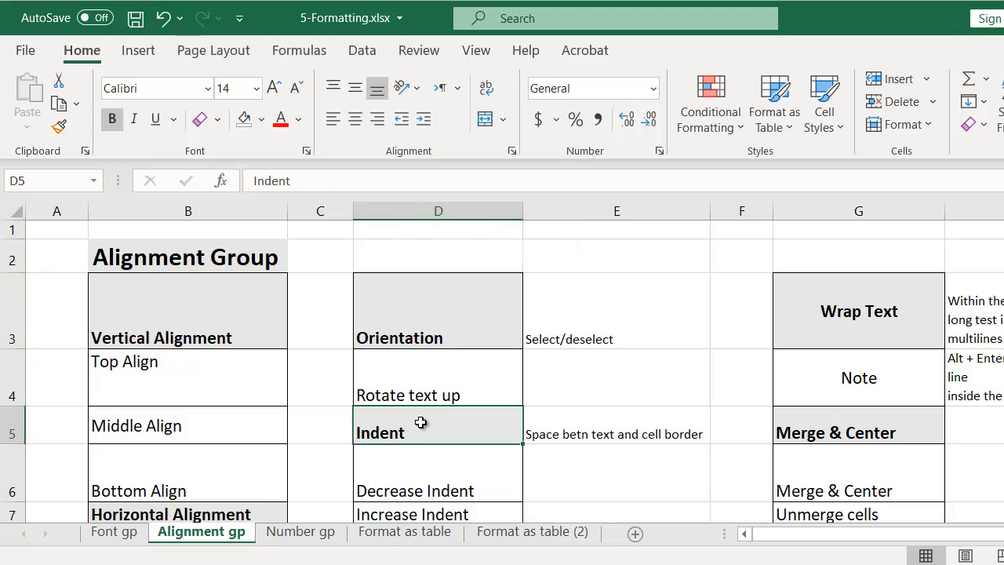
{"action": "left_click", "coordinate": [385, 470]}
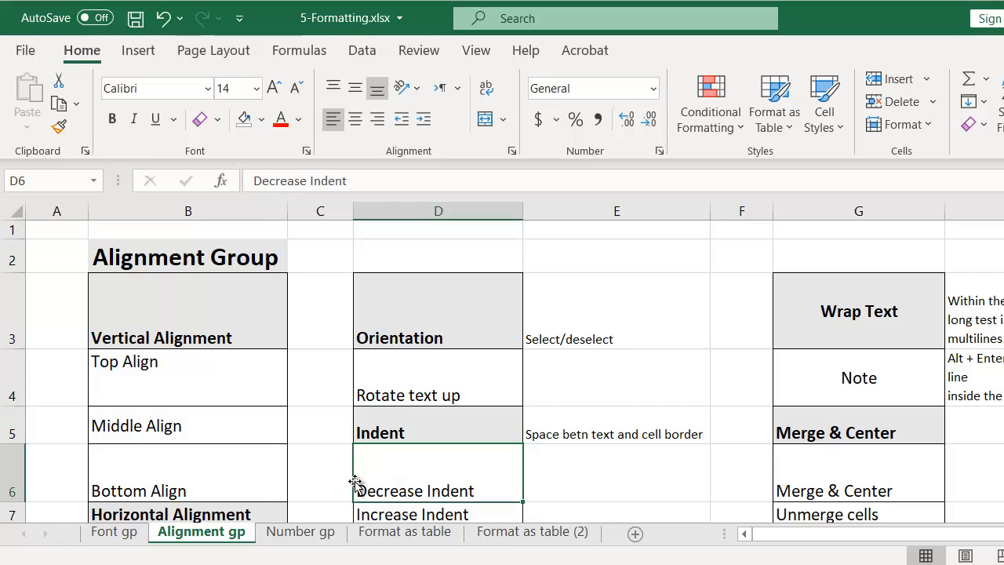
{"action": "left_click", "coordinate": [417, 126]}
{"action": "left_click", "coordinate": [414, 123]}
{"action": "left_click", "coordinate": [415, 123]}
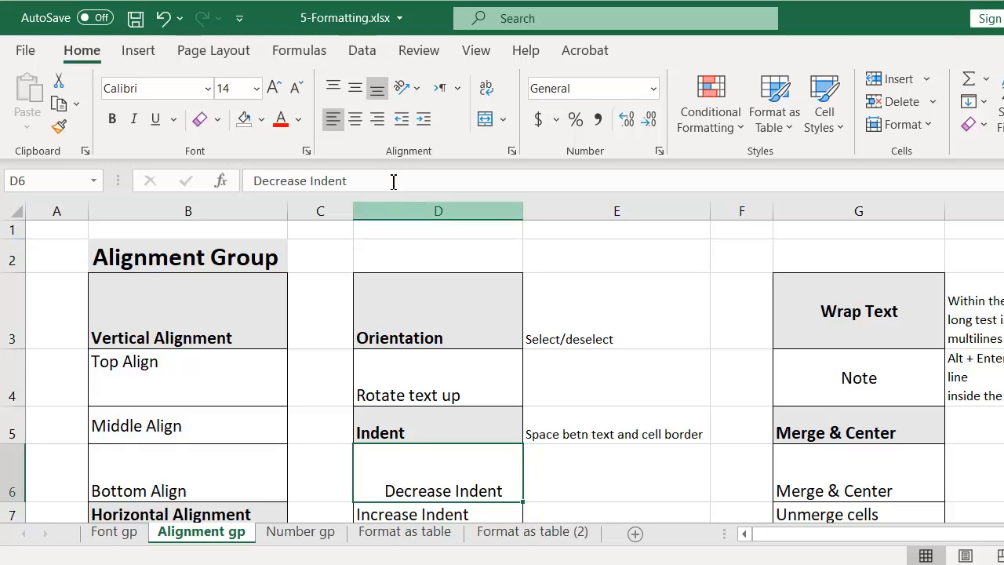
{"action": "left_click", "coordinate": [402, 121]}
{"action": "left_click", "coordinate": [403, 122]}
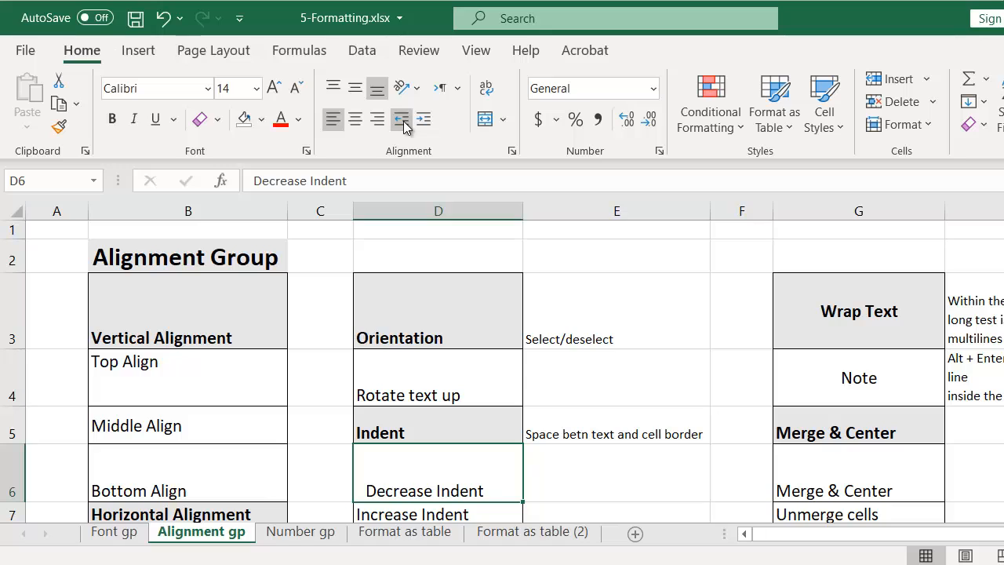
{"action": "left_click", "coordinate": [402, 122]}
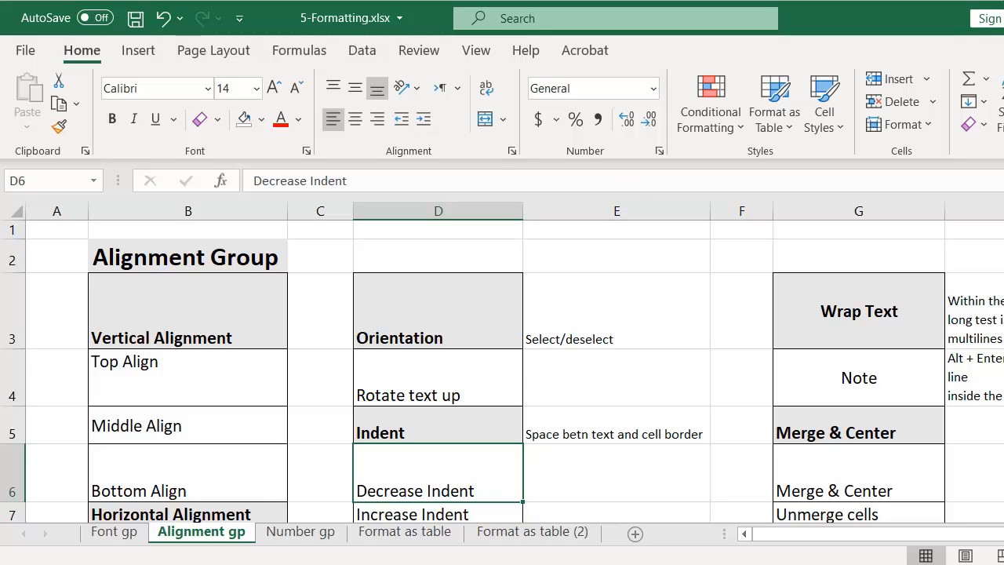
Check the text direction applied to the Left to right and Right to left cells (D9:D10)
{"action": "scroll", "coordinate": [502, 369], "scroll_direction": "down", "scroll_amount": 2}
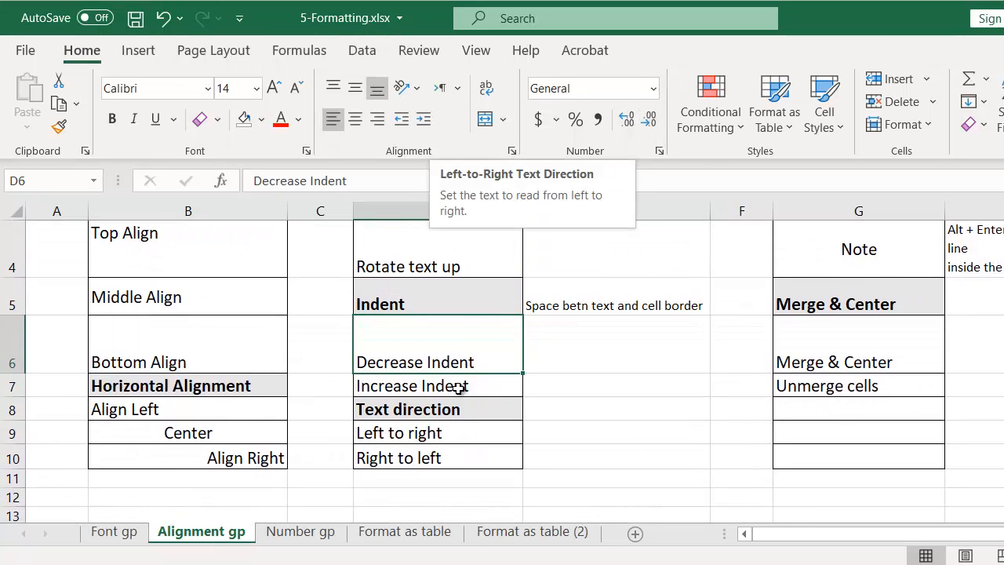
{"action": "left_click", "coordinate": [440, 433]}
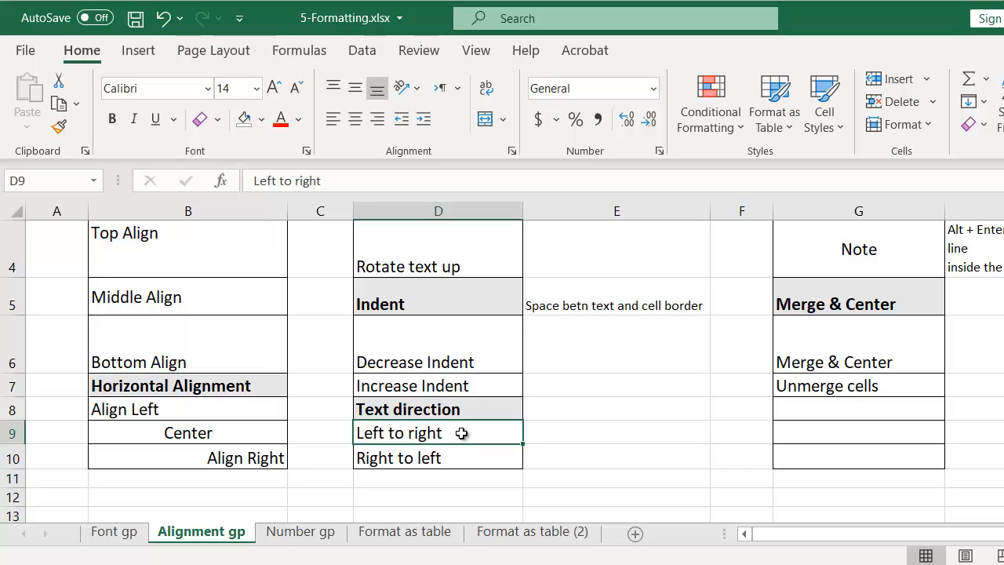
{"action": "left_click", "coordinate": [433, 457]}
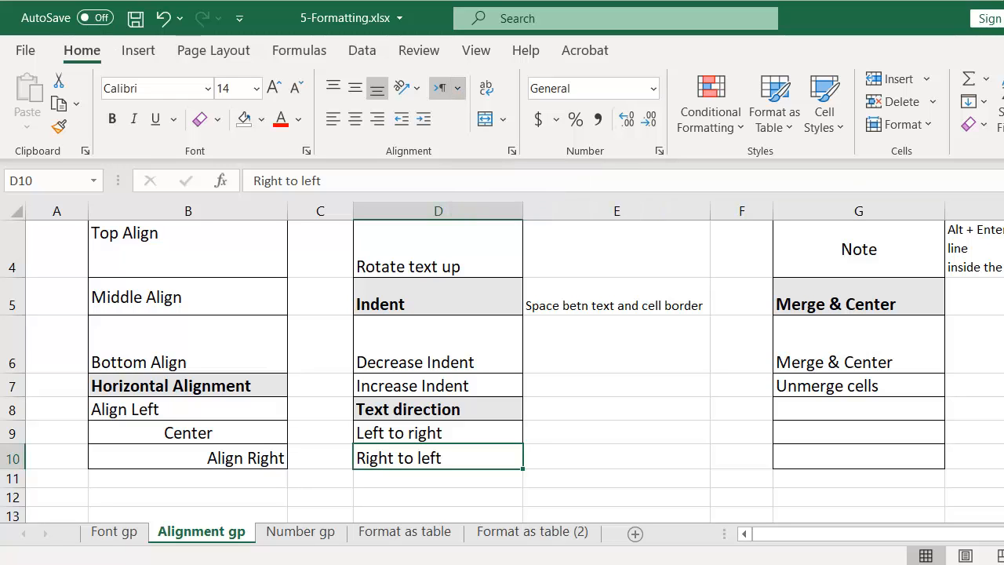
Enter "this is an example to explain wrap text" in cell F3 and apply Wrap Text to it
{"action": "scroll", "coordinate": [858, 310], "scroll_direction": "up", "scroll_amount": 3}
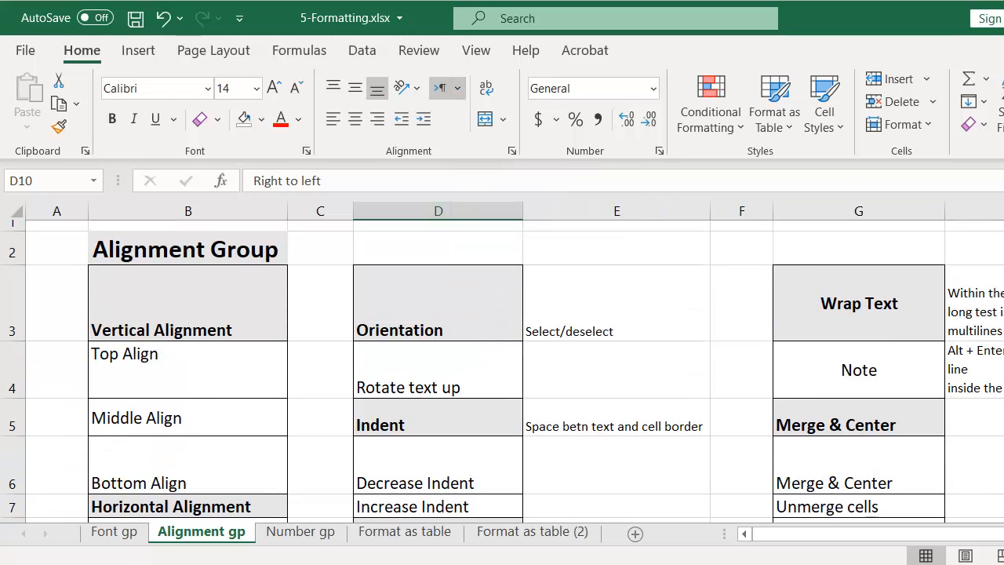
{"action": "left_click", "coordinate": [857, 310]}
{"action": "left_click", "coordinate": [951, 314]}
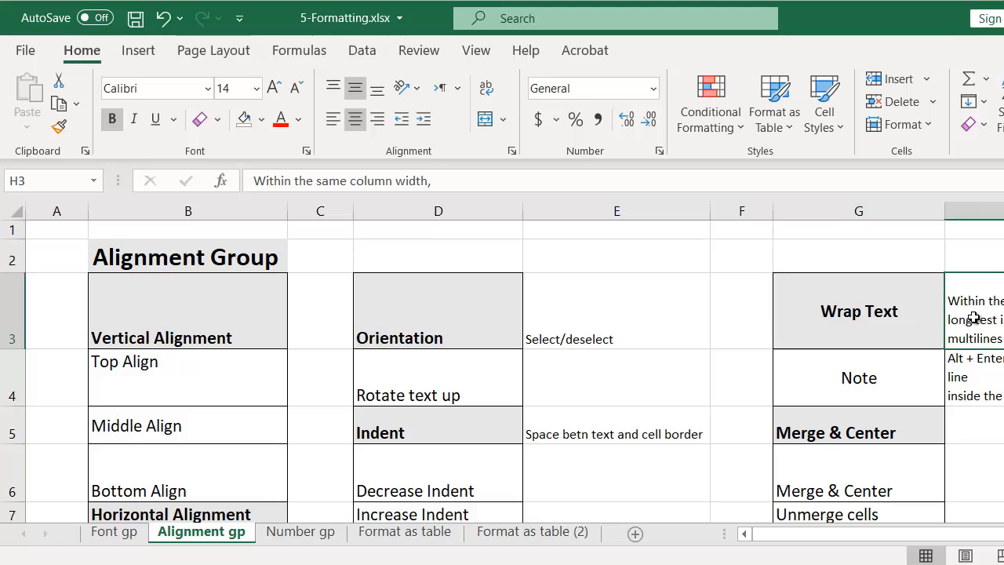
{"action": "left_click", "coordinate": [938, 317]}
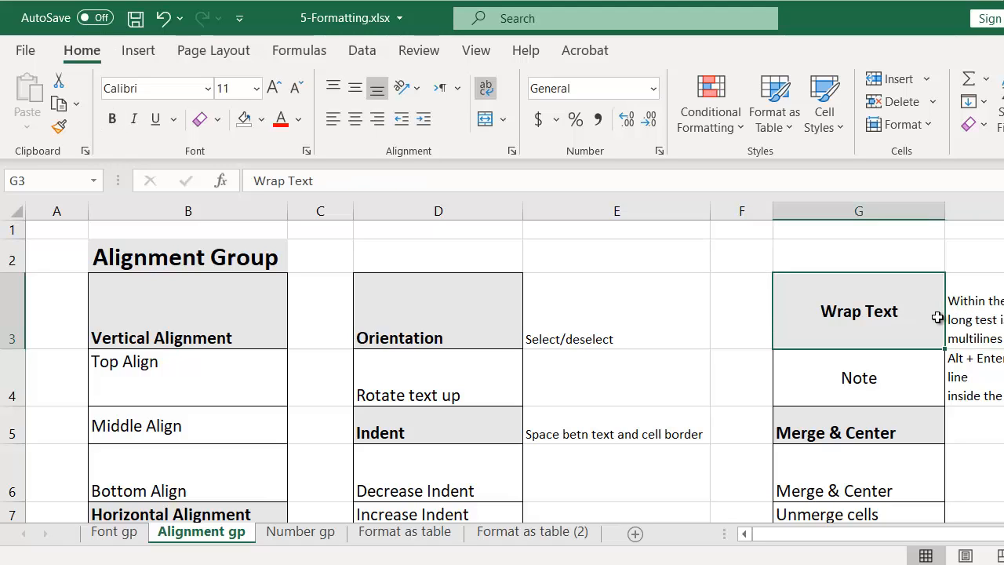
{"action": "left_click", "coordinate": [757, 314]}
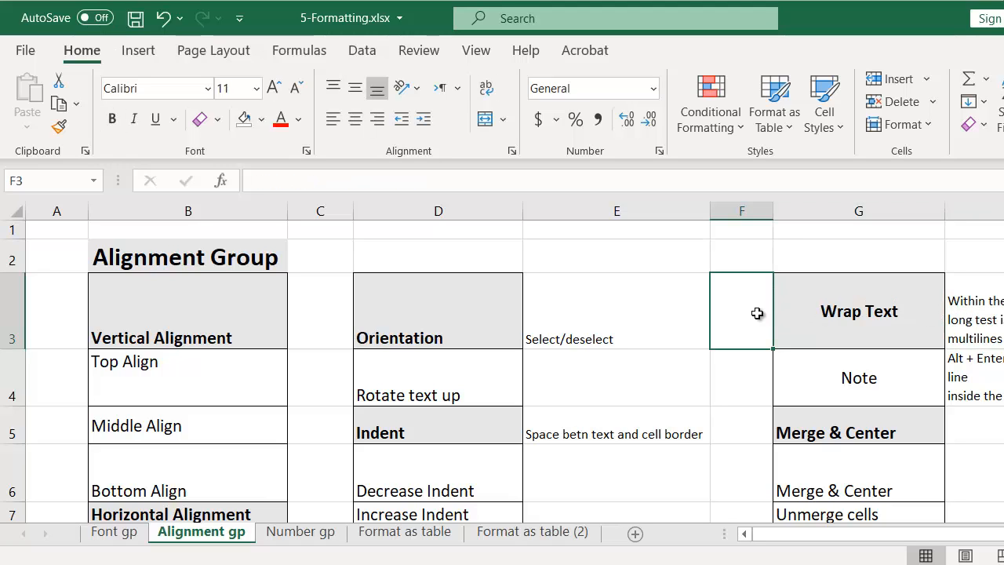
{"action": "type", "text": "this"}
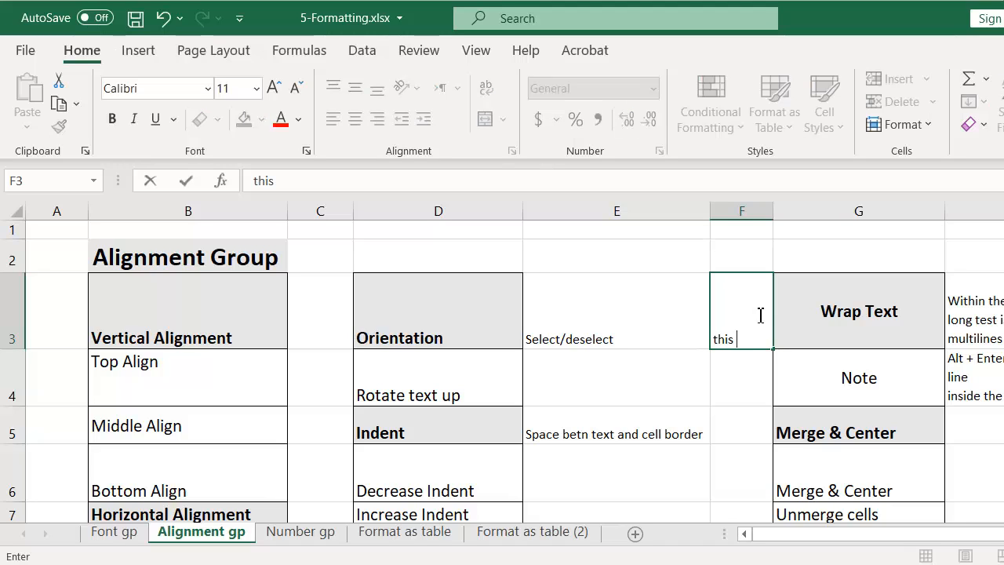
{"action": "type", "text": " is an ex"}
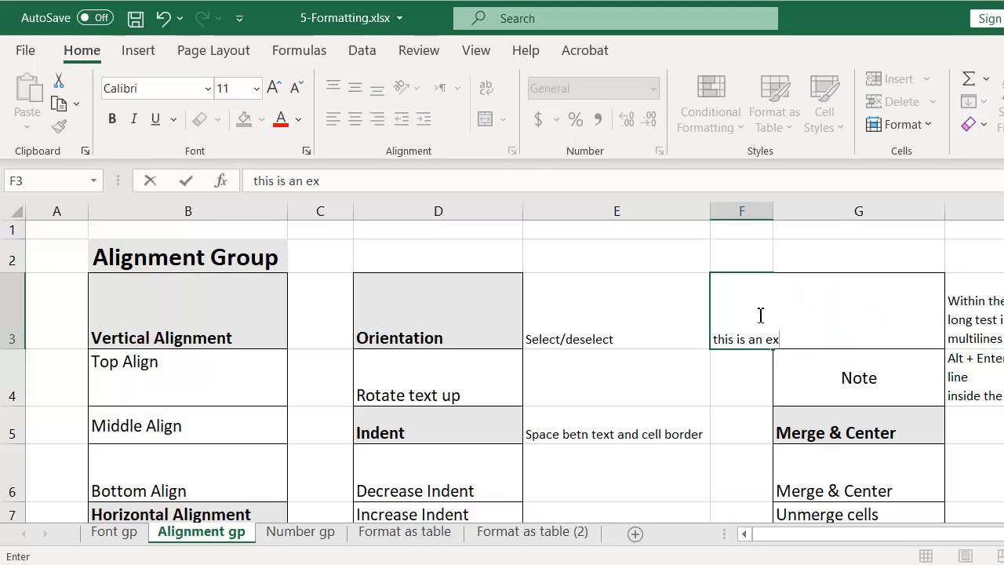
{"action": "type", "text": "ample to explain"}
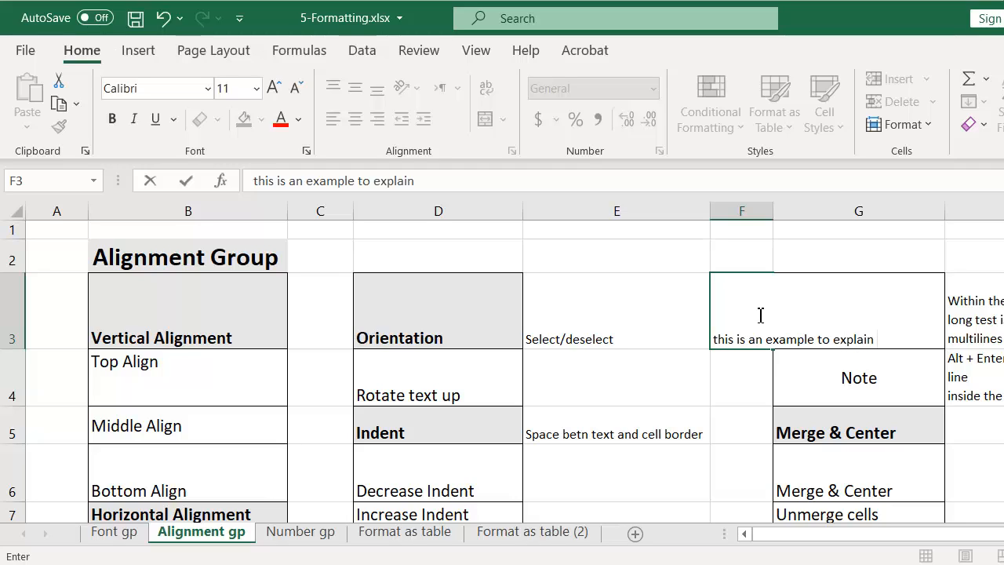
{"action": "type", "text": " wrap test"}
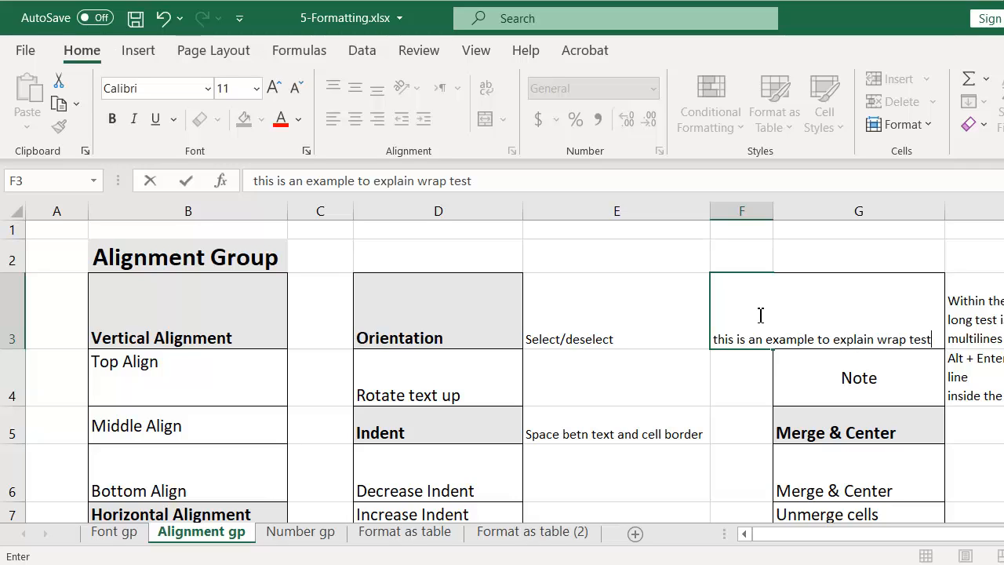
{"action": "key", "text": "BackSpace"}
{"action": "key", "text": "BackSpace"}
{"action": "type", "text": "x"}
{"action": "key", "text": "Return"}
{"action": "left_click", "coordinate": [742, 311]}
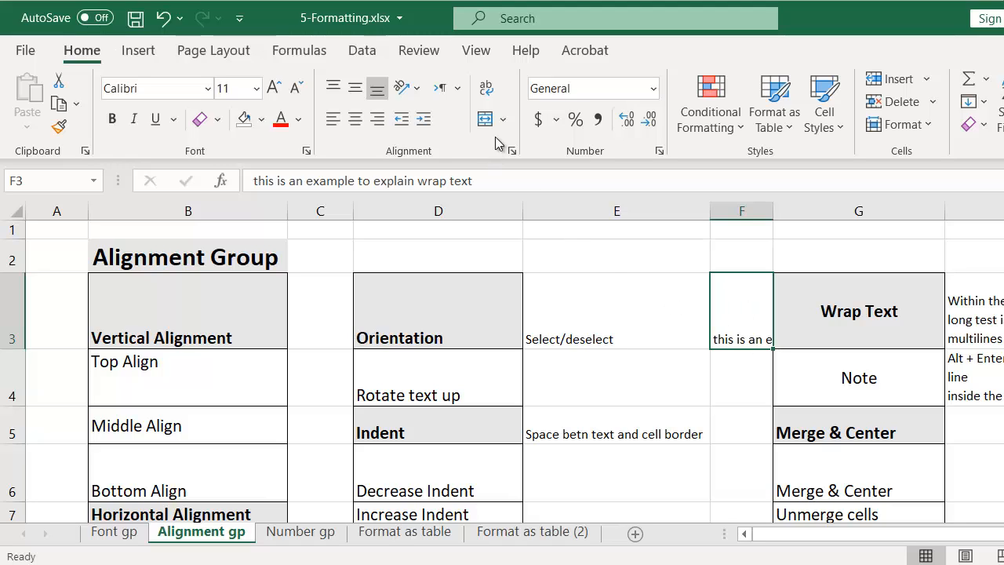
{"action": "left_click", "coordinate": [487, 88]}
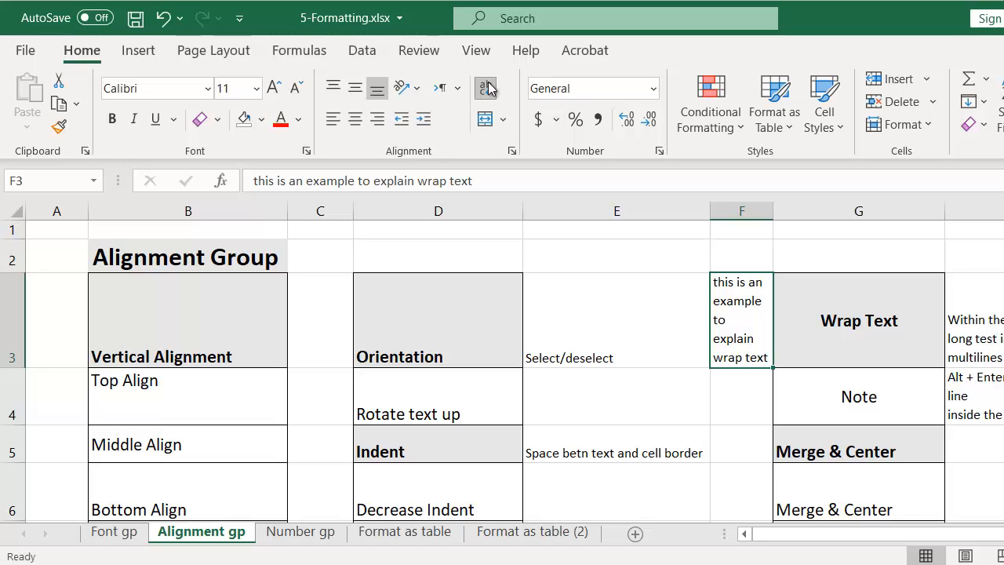
Insert a line break before "enter to a new line inside the cell" in the note text in H4
{"action": "left_click", "coordinate": [1000, 423]}
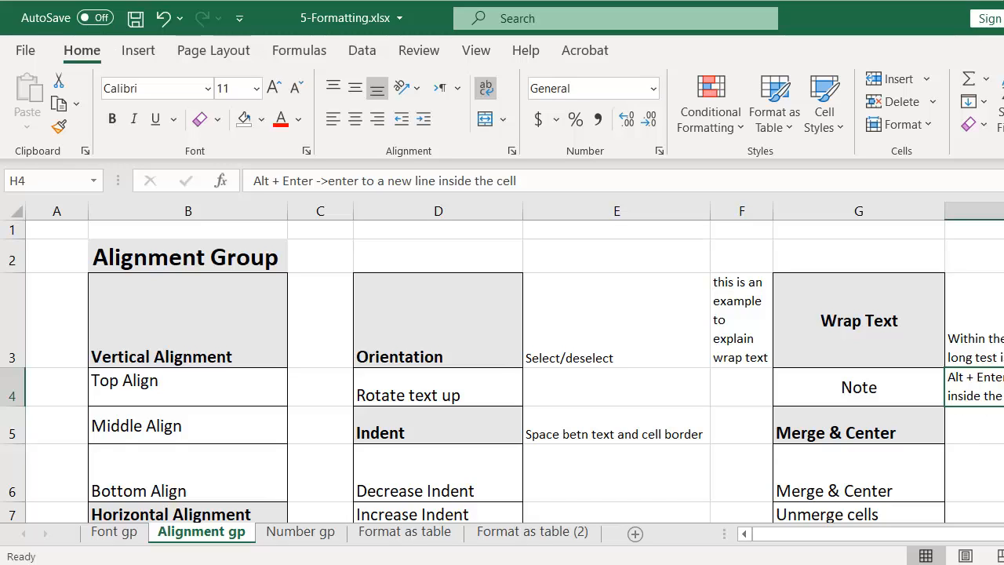
{"action": "key", "text": "F2"}
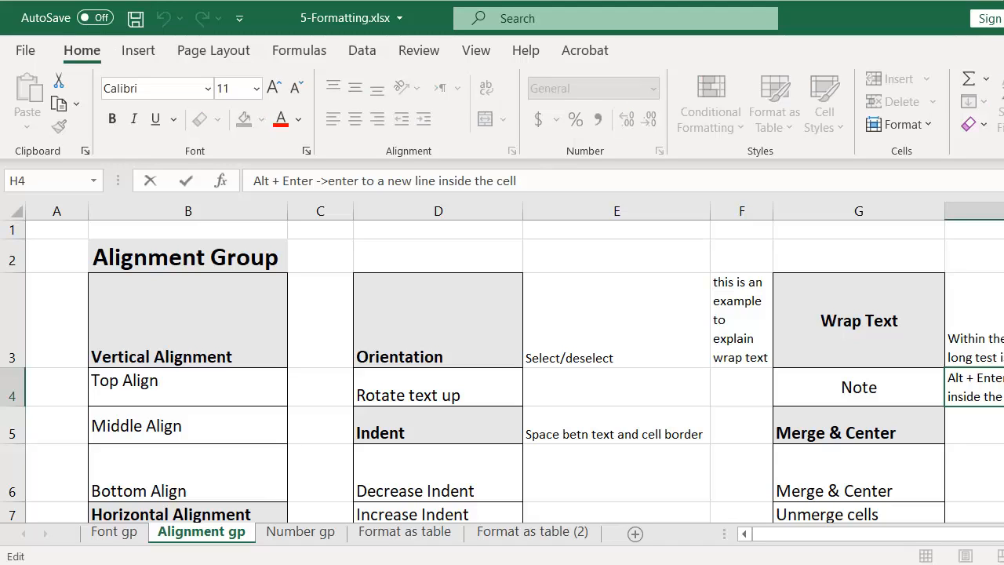
{"action": "key", "text": "Return"}
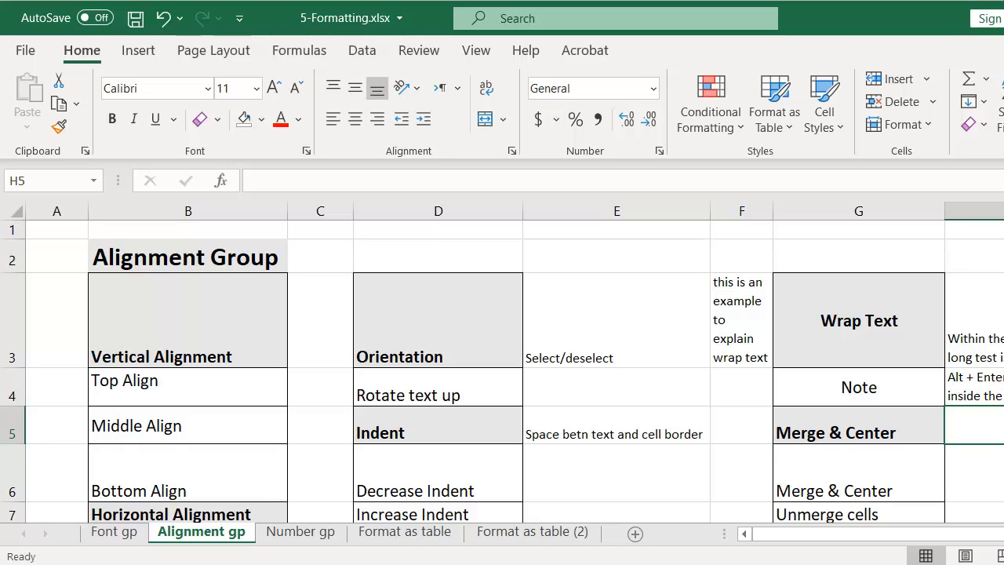
{"action": "left_click", "coordinate": [974, 387]}
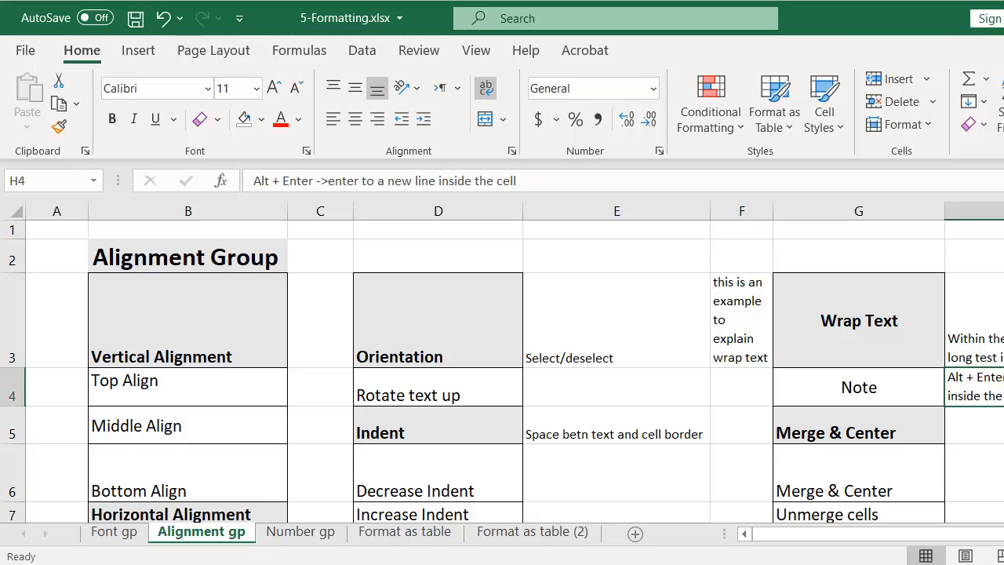
{"action": "double_click", "coordinate": [981, 389]}
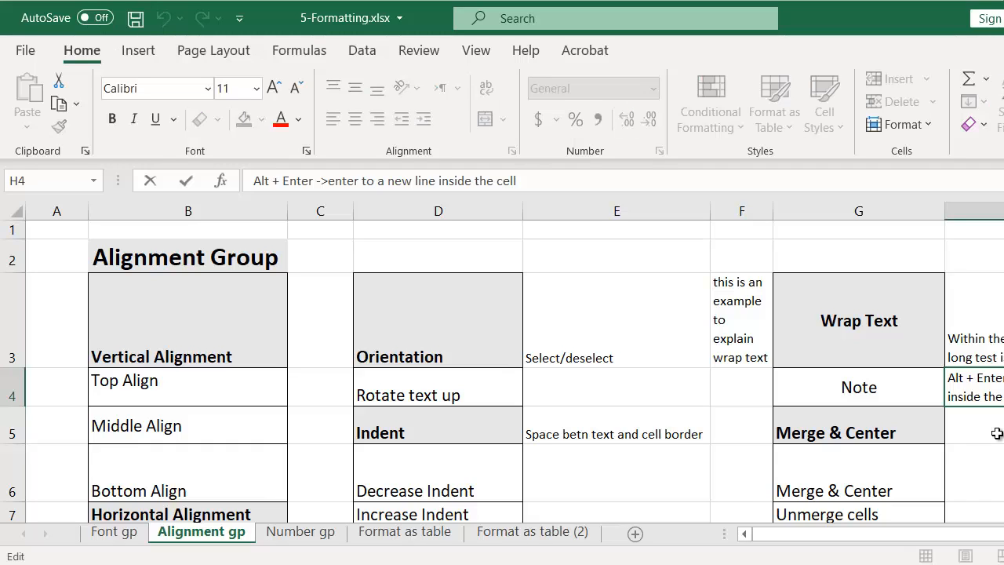
{"action": "key", "text": "alt+Return"}
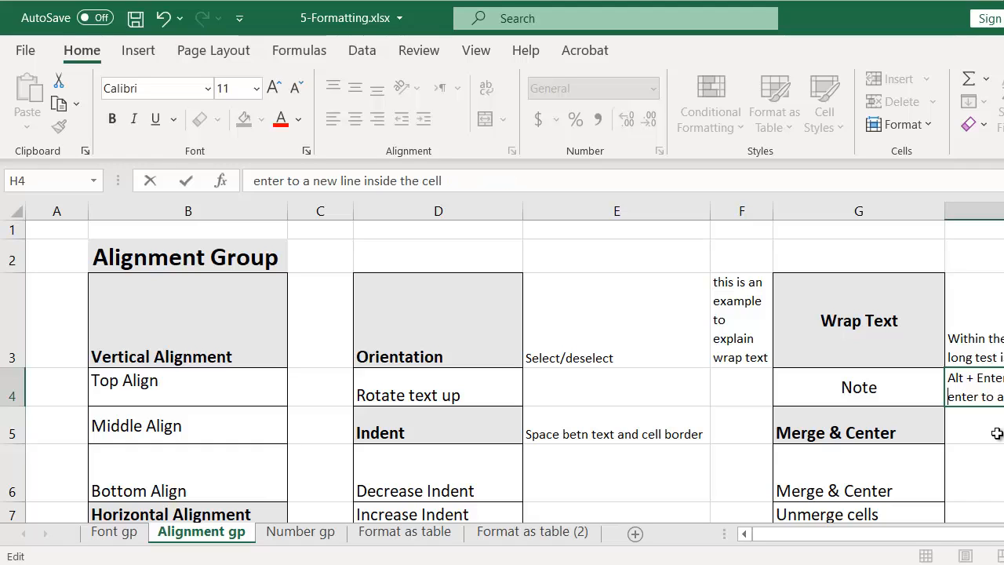
{"action": "key", "text": "Return"}
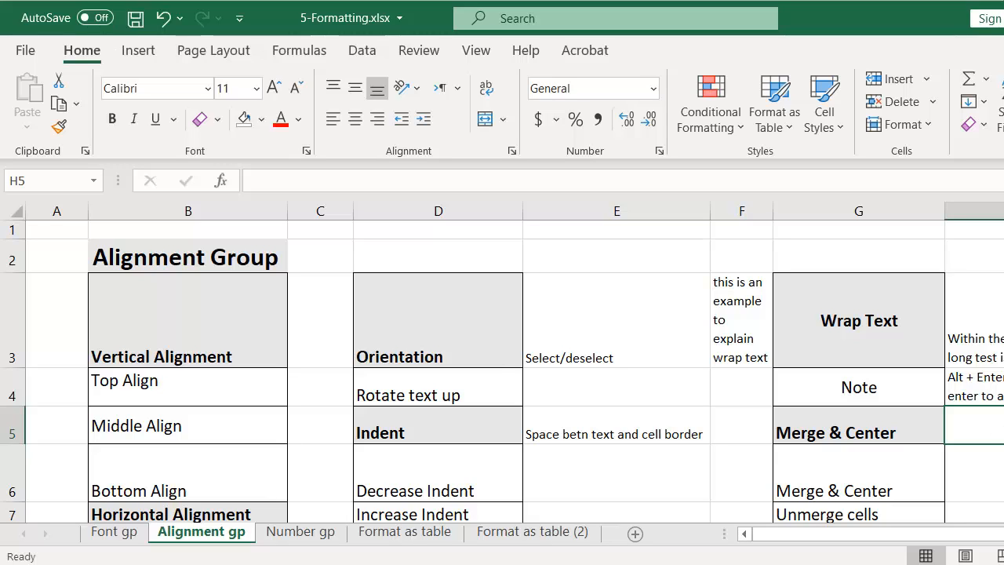
Merge and center the Merge & Center cell (G6) with the neighbouring cell H6
{"action": "scroll", "coordinate": [764, 338], "scroll_direction": "down", "scroll_amount": 1}
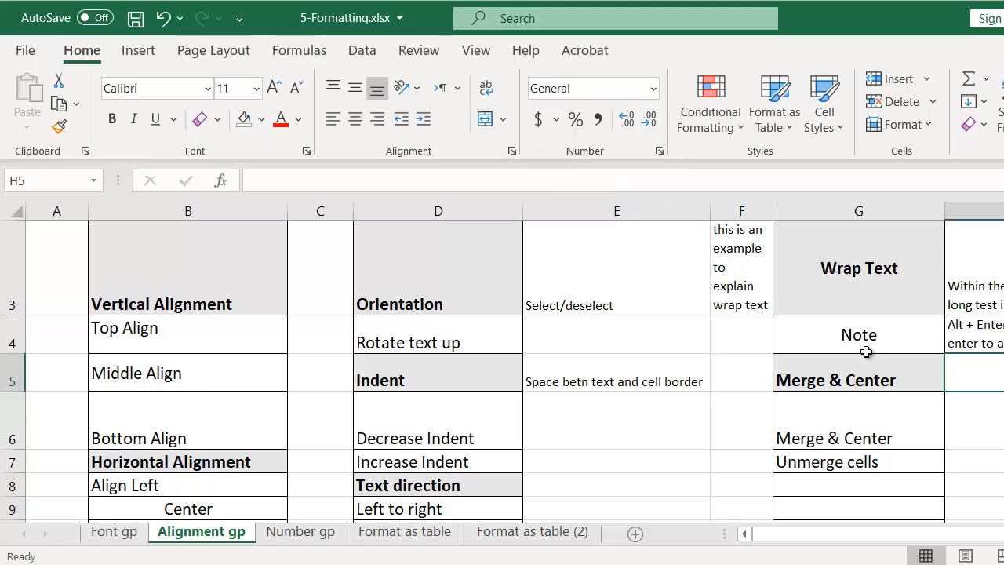
{"action": "left_click", "coordinate": [861, 377]}
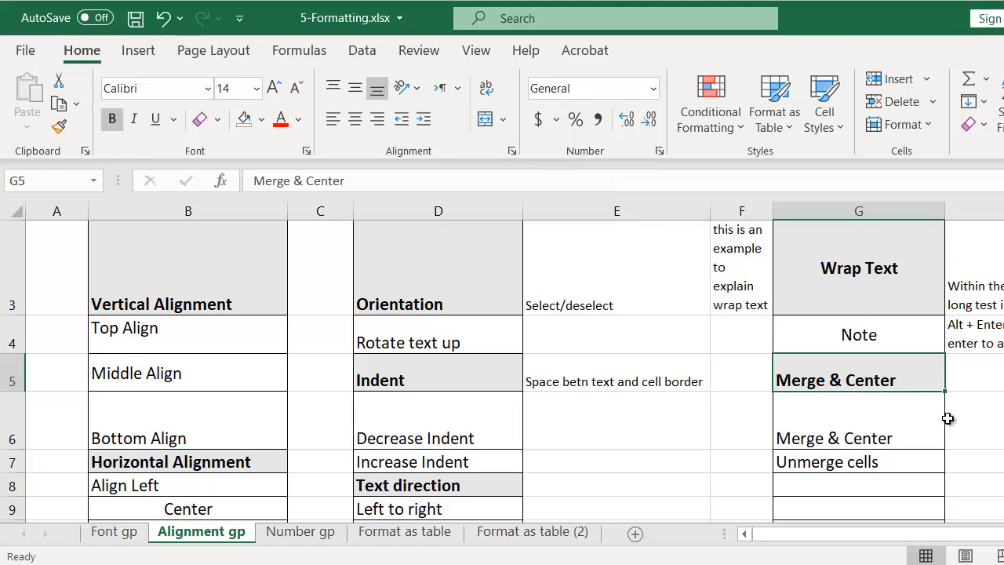
{"action": "left_click", "coordinate": [977, 419]}
{"action": "left_click_drag", "start_coordinate": [977, 419], "coordinate": [896, 412]}
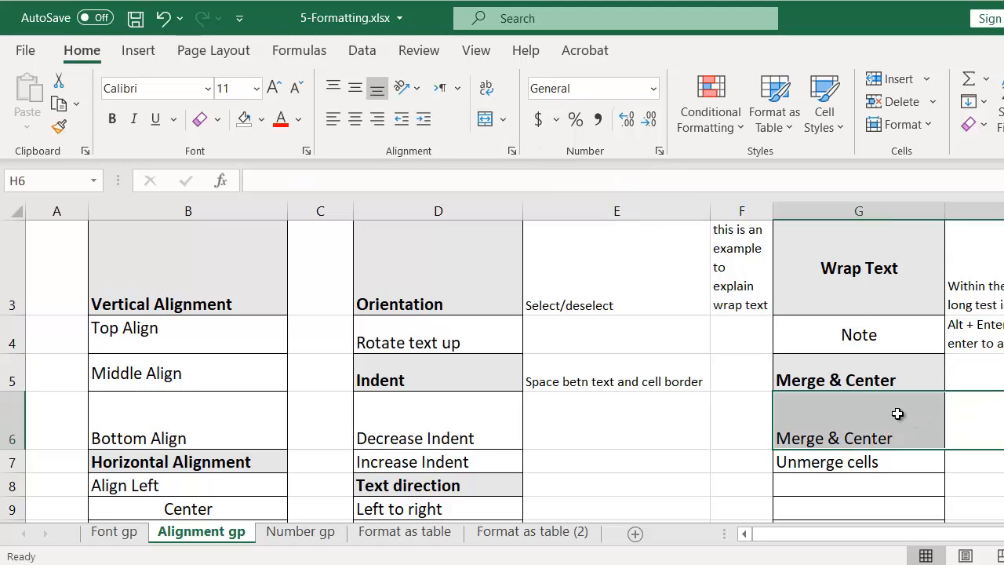
{"action": "left_click", "coordinate": [503, 118]}
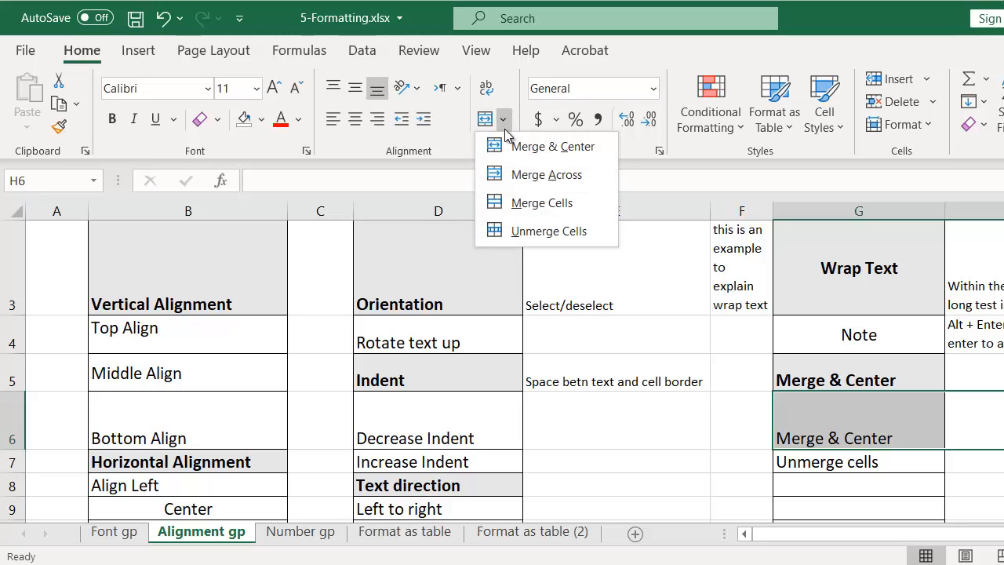
{"action": "left_click", "coordinate": [524, 145]}
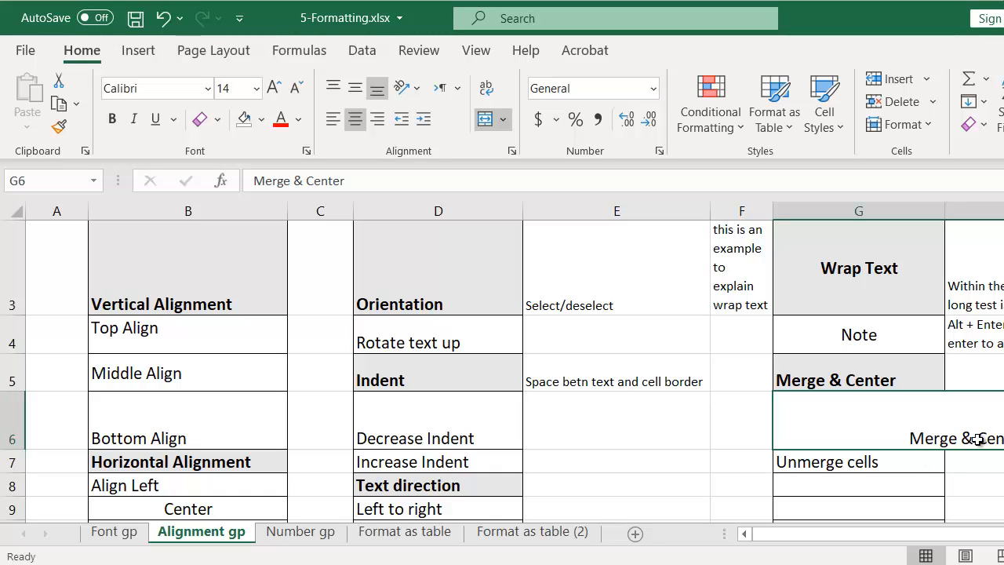
Unmerge the merged Merge & Center cell back into G6 and H6
{"action": "left_click", "coordinate": [505, 121]}
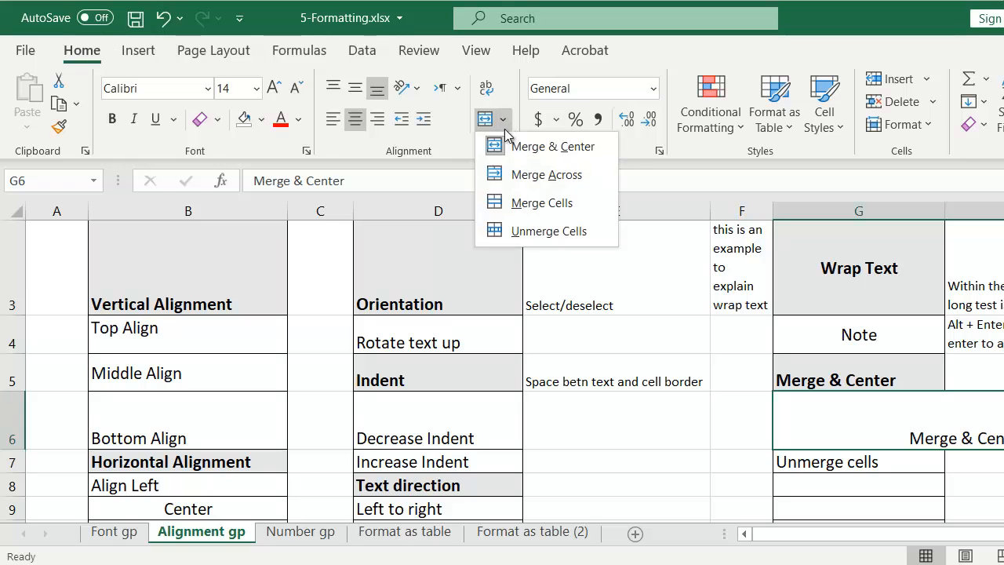
{"action": "left_click", "coordinate": [520, 229]}
{"action": "left_click", "coordinate": [989, 471]}
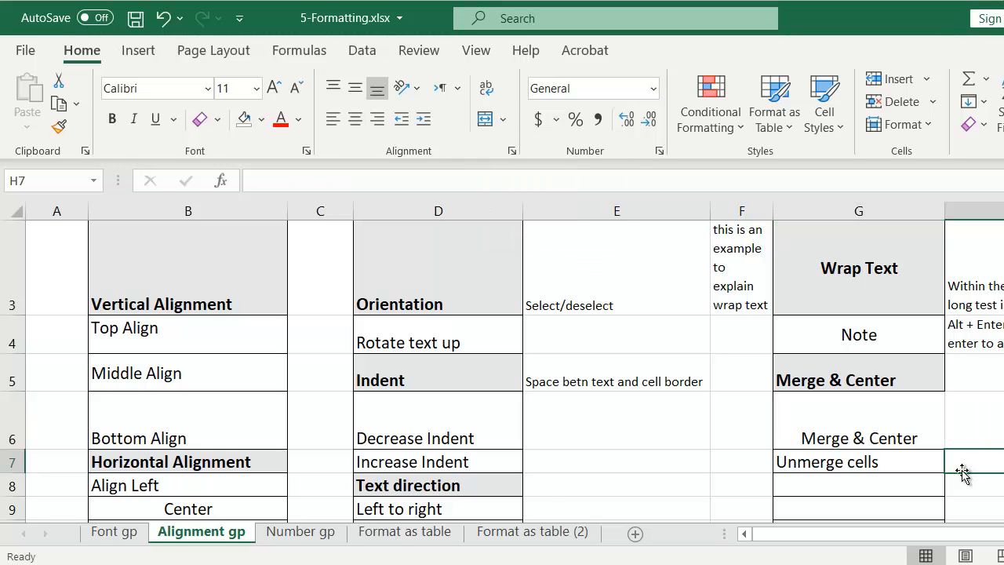
On the Number gp sheet, examine the available number formats and the Format Cells number categories for the General cell (B4)
{"action": "left_click", "coordinate": [300, 532]}
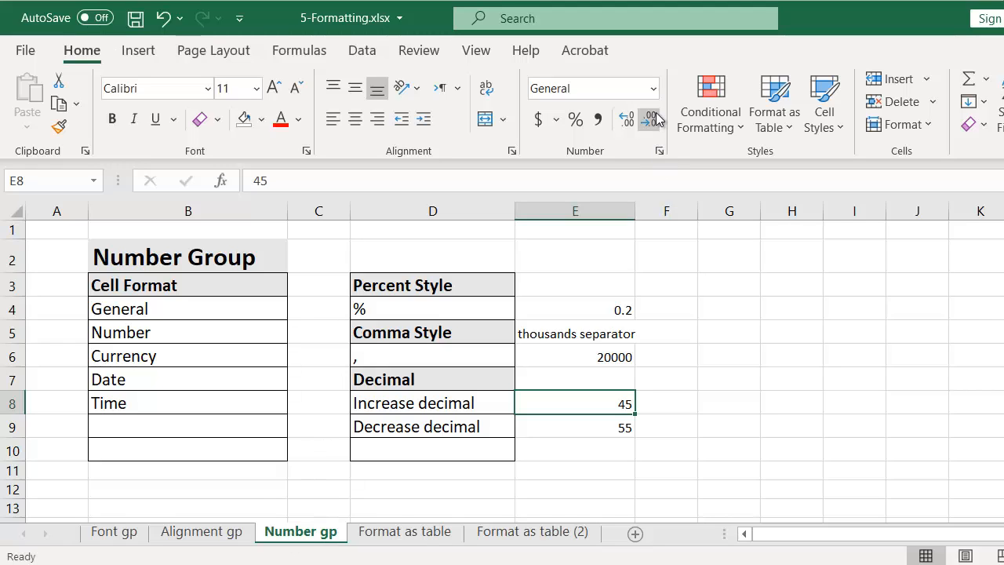
{"action": "left_click", "coordinate": [653, 89]}
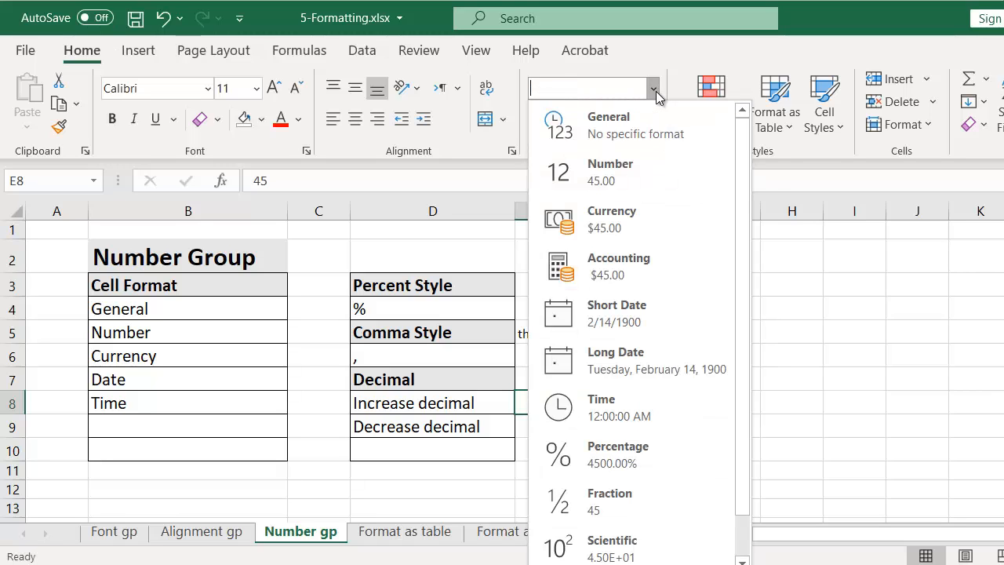
{"action": "left_click", "coordinate": [654, 89]}
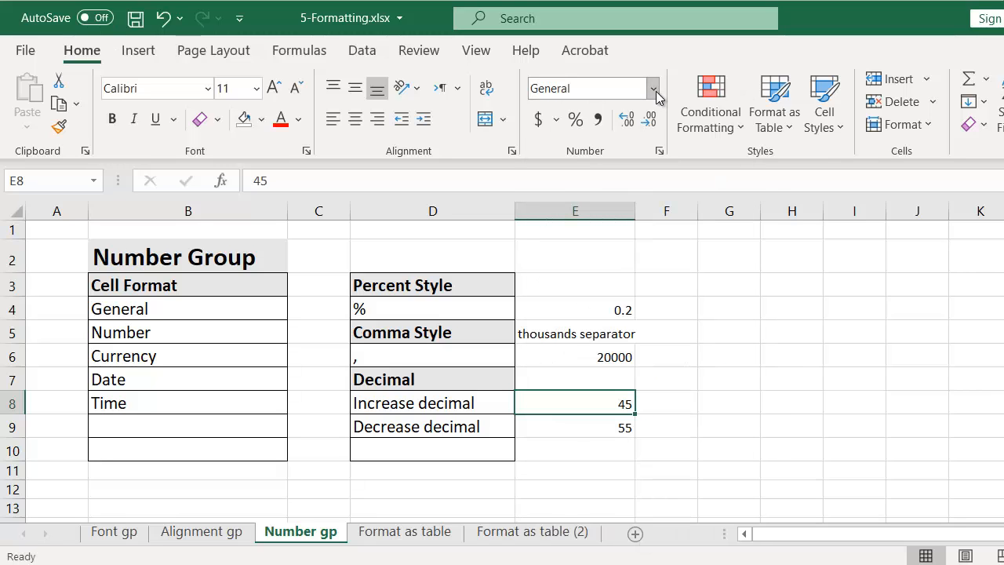
{"action": "left_click", "coordinate": [142, 311]}
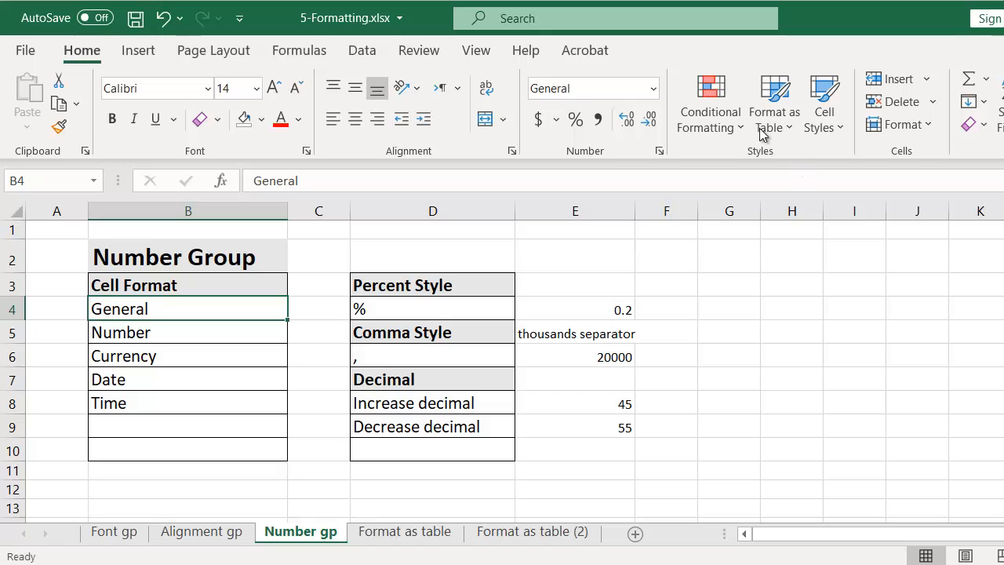
{"action": "left_click", "coordinate": [651, 88]}
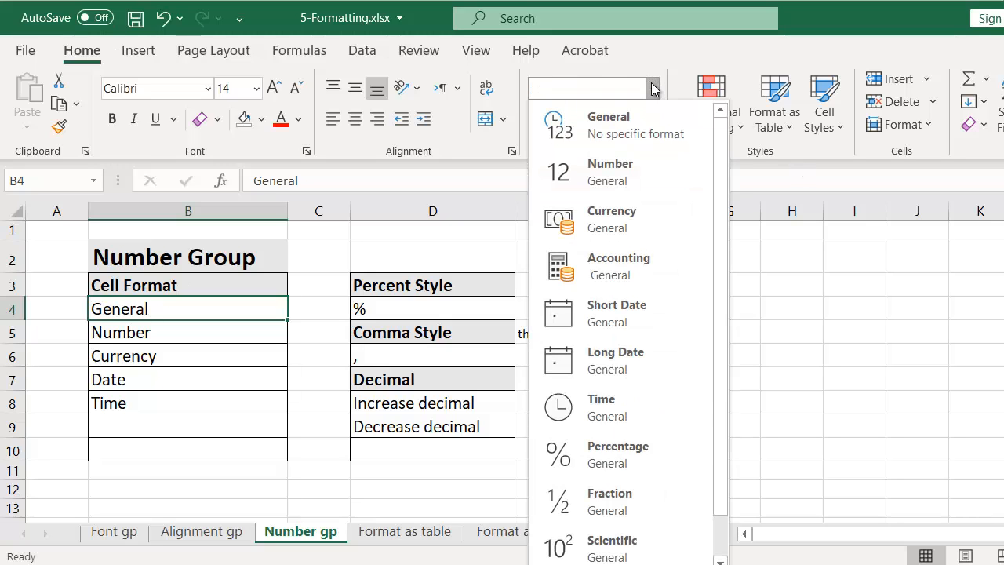
{"action": "left_click", "coordinate": [652, 88]}
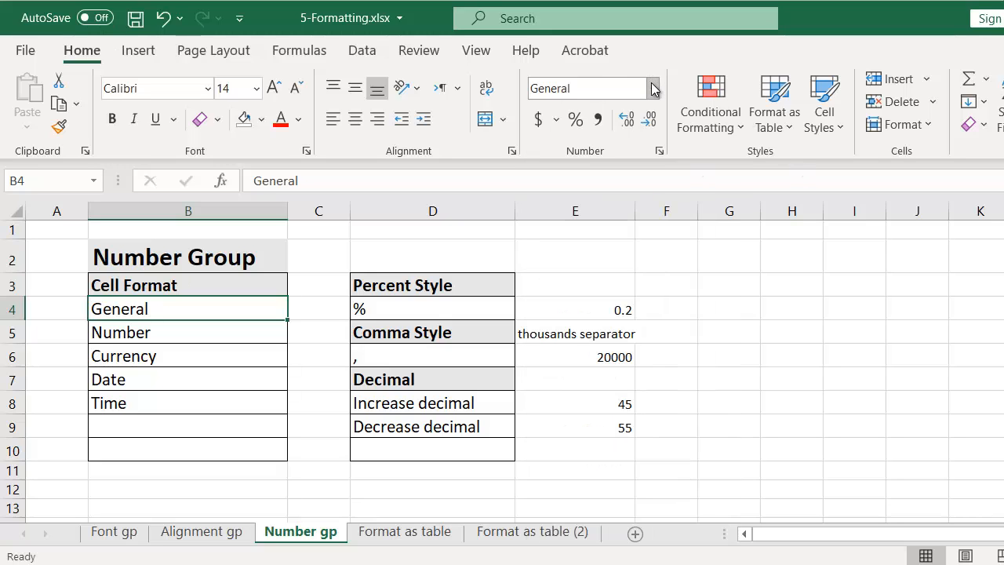
{"action": "left_click", "coordinate": [660, 151]}
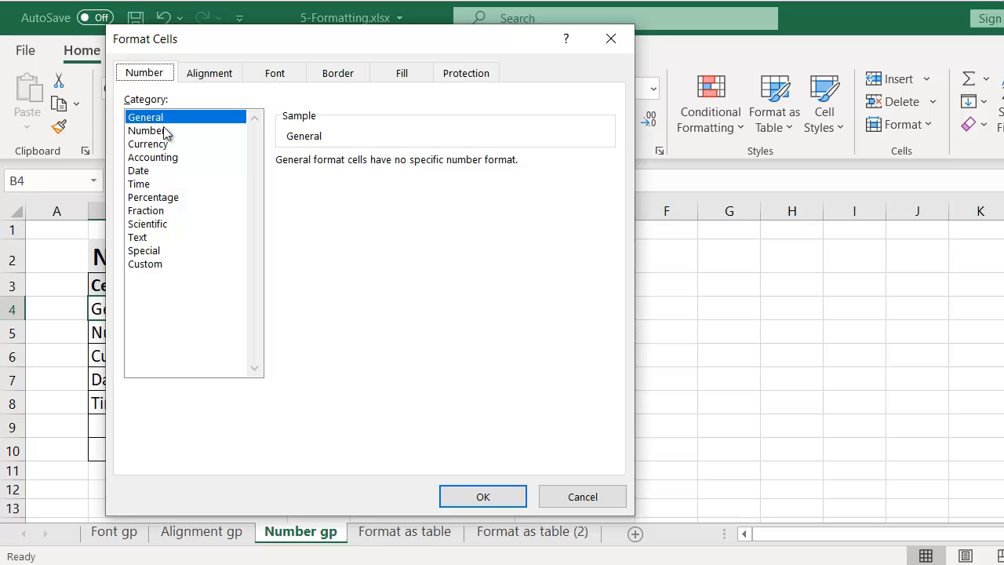
{"action": "left_click", "coordinate": [611, 39]}
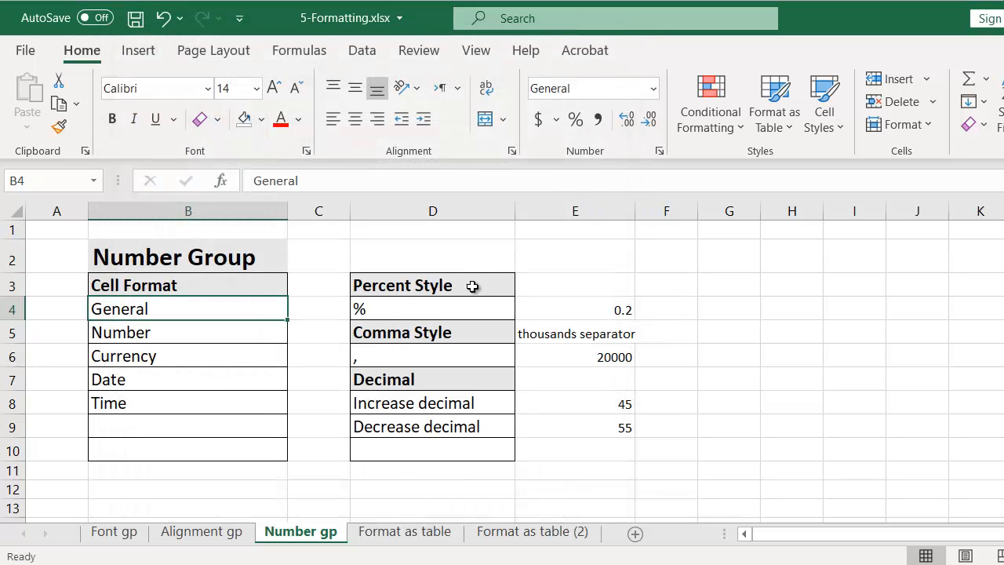
Review the Number, Currency, Date and Time categories in the Format Cells dialog for B4, leaving its format unapplied
{"action": "right_click", "coordinate": [127, 304]}
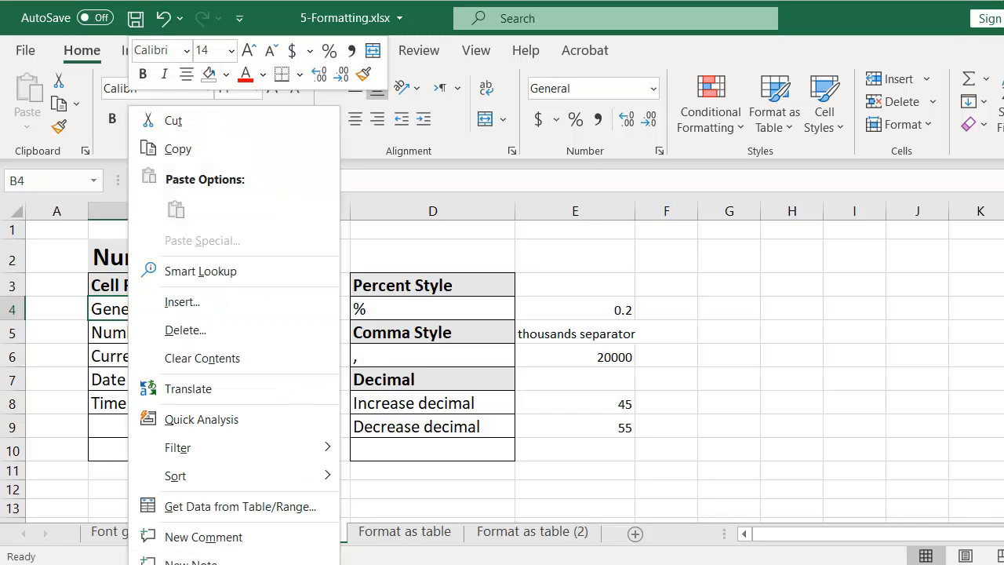
{"action": "left_click", "coordinate": [201, 563]}
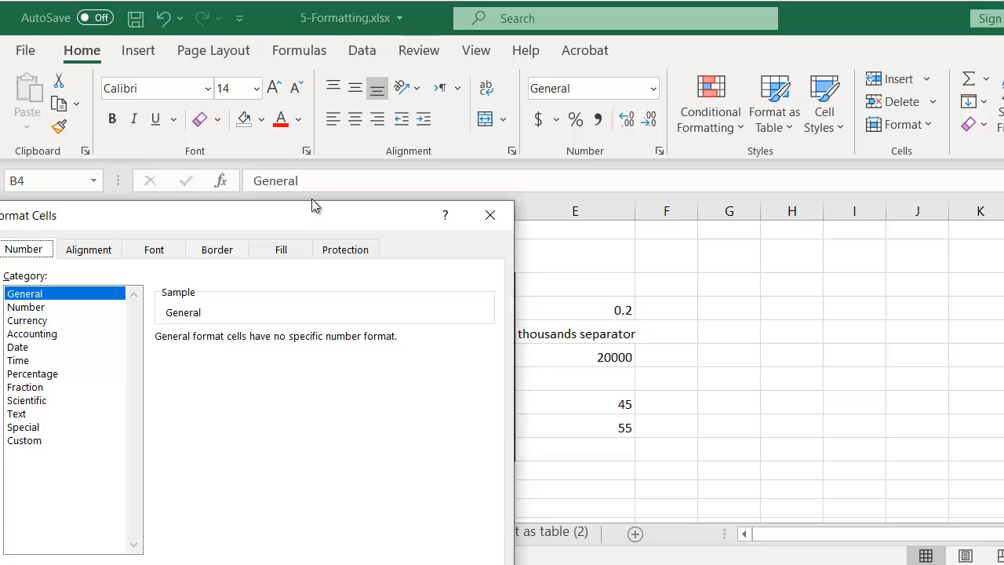
{"action": "left_click_drag", "start_coordinate": [313, 206], "coordinate": [436, 85]}
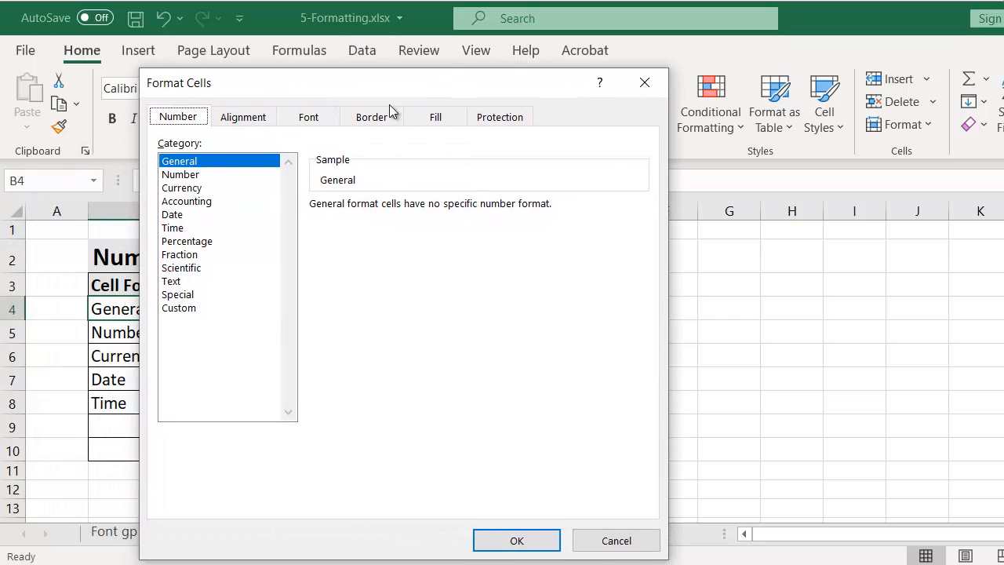
{"action": "left_click_drag", "start_coordinate": [364, 86], "coordinate": [818, 60]}
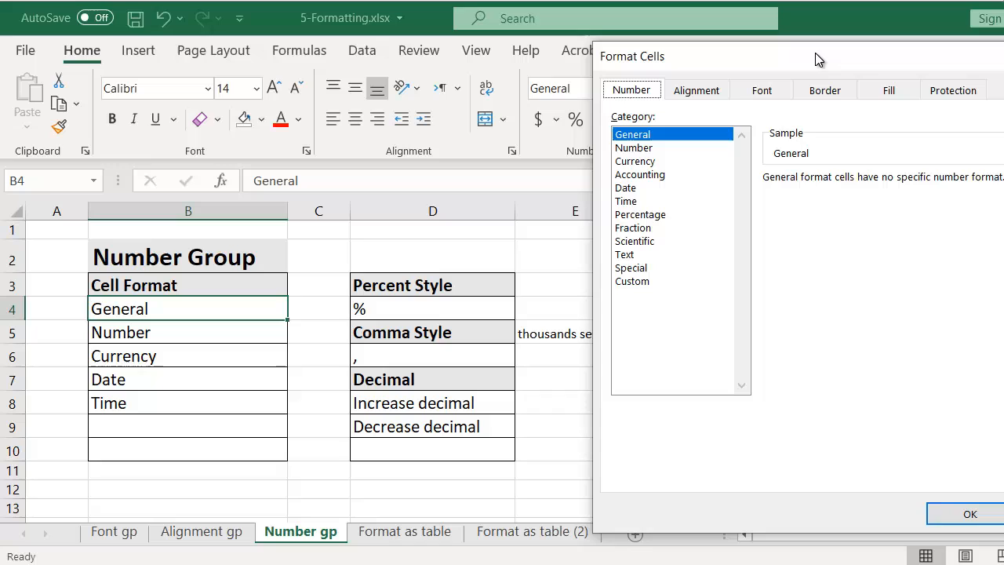
{"action": "left_click", "coordinate": [627, 152]}
{"action": "left_click", "coordinate": [632, 163]}
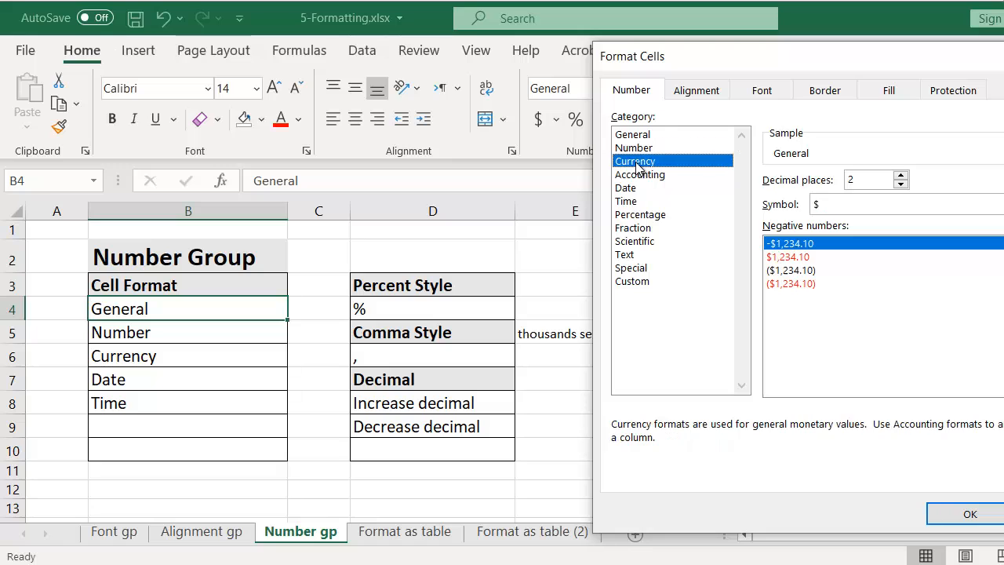
{"action": "left_click", "coordinate": [625, 190]}
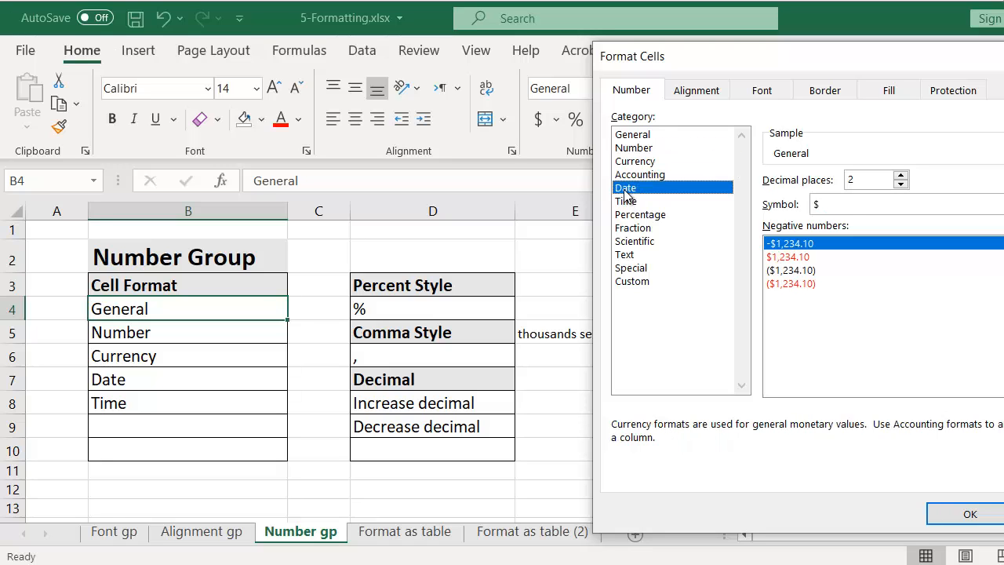
{"action": "left_click", "coordinate": [626, 202]}
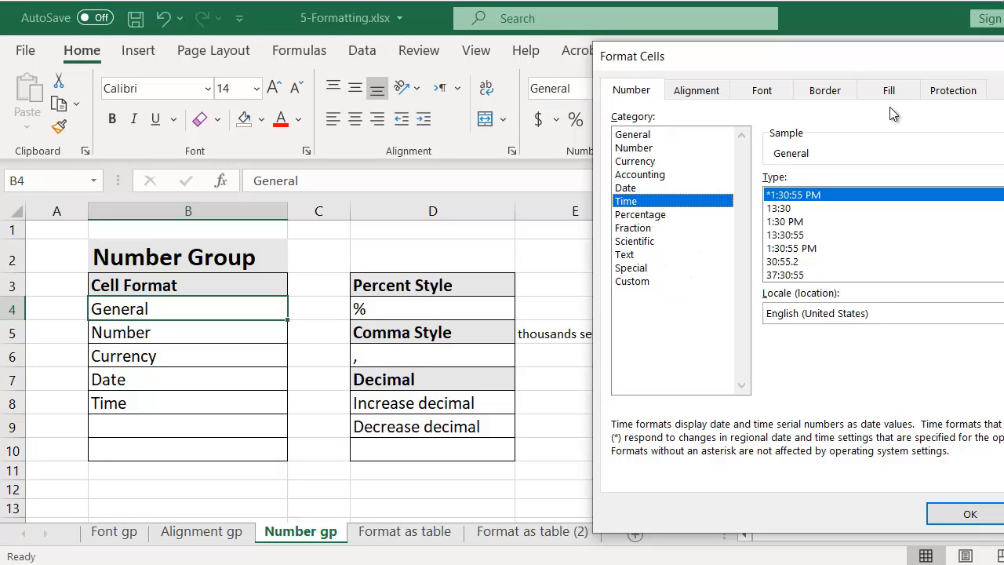
{"action": "left_click", "coordinate": [628, 188]}
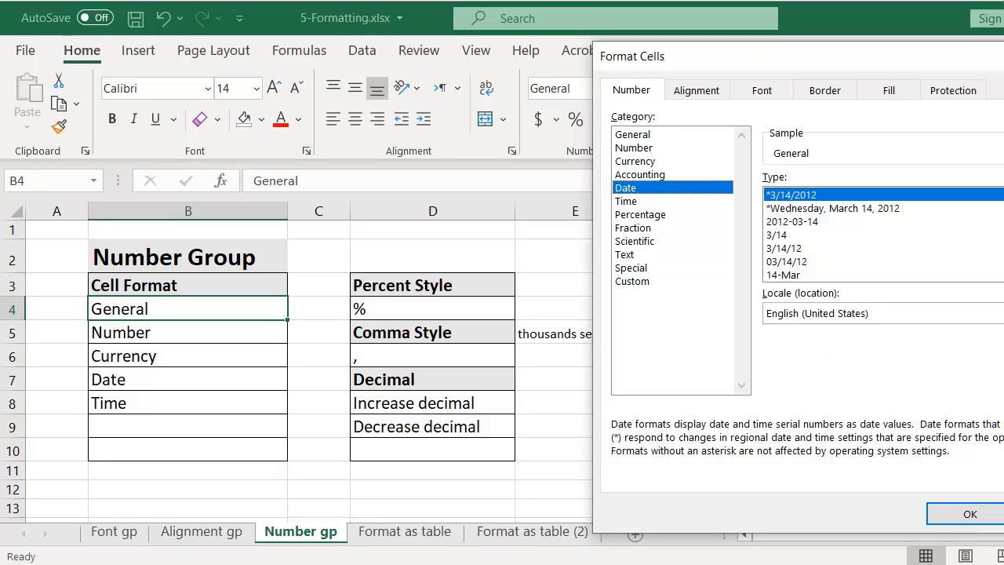
{"action": "key", "text": "Escape"}
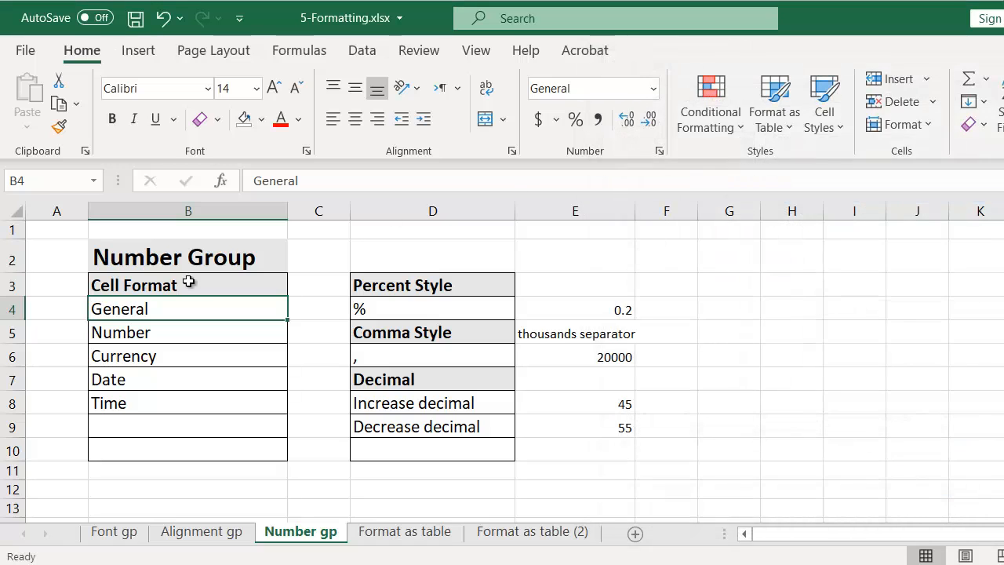
{"action": "left_click", "coordinate": [239, 357]}
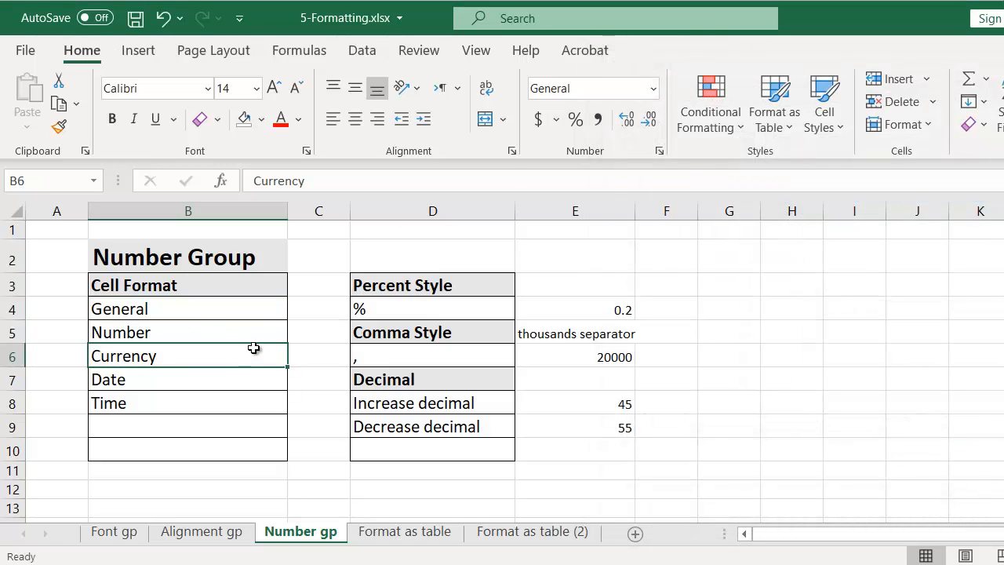
{"action": "left_click", "coordinate": [659, 151]}
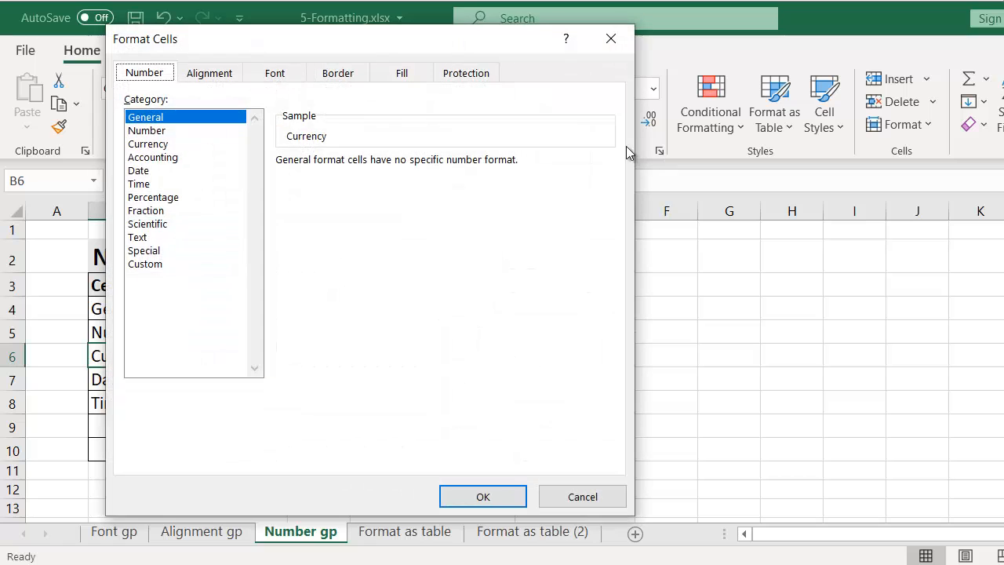
{"action": "left_click", "coordinate": [611, 38]}
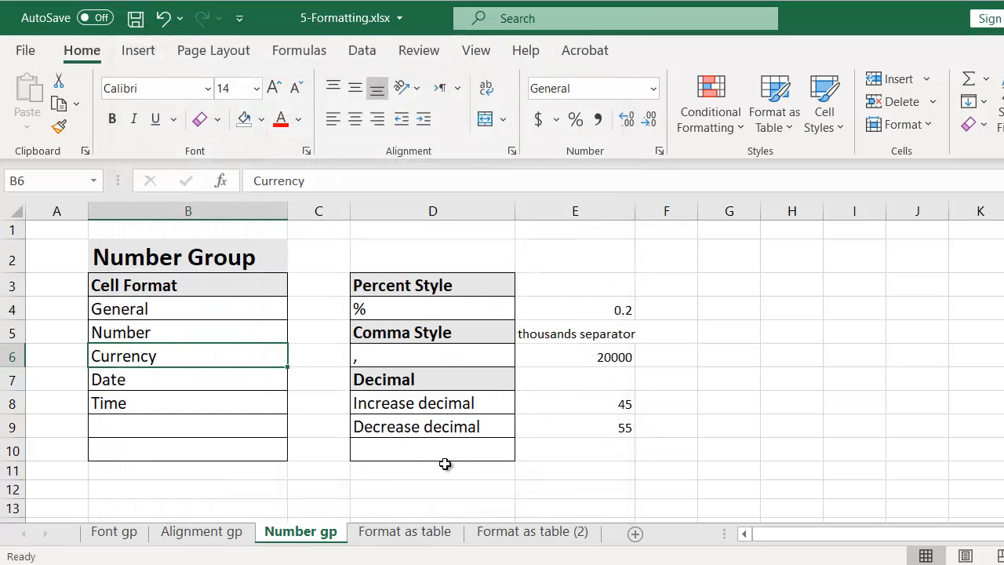
Enter 35 in cell C6 next to the Currency label
{"action": "left_click", "coordinate": [326, 355]}
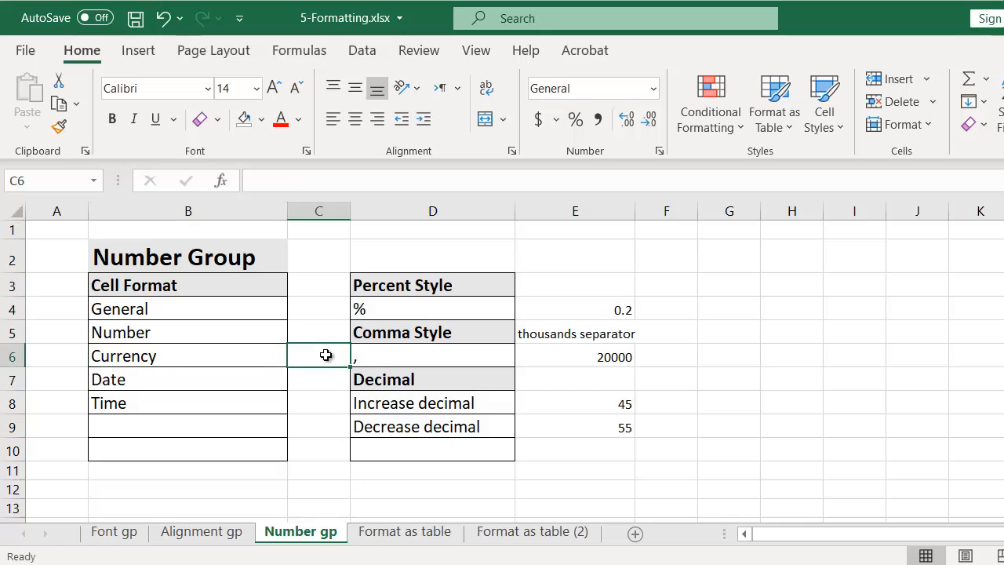
{"action": "type", "text": "35"}
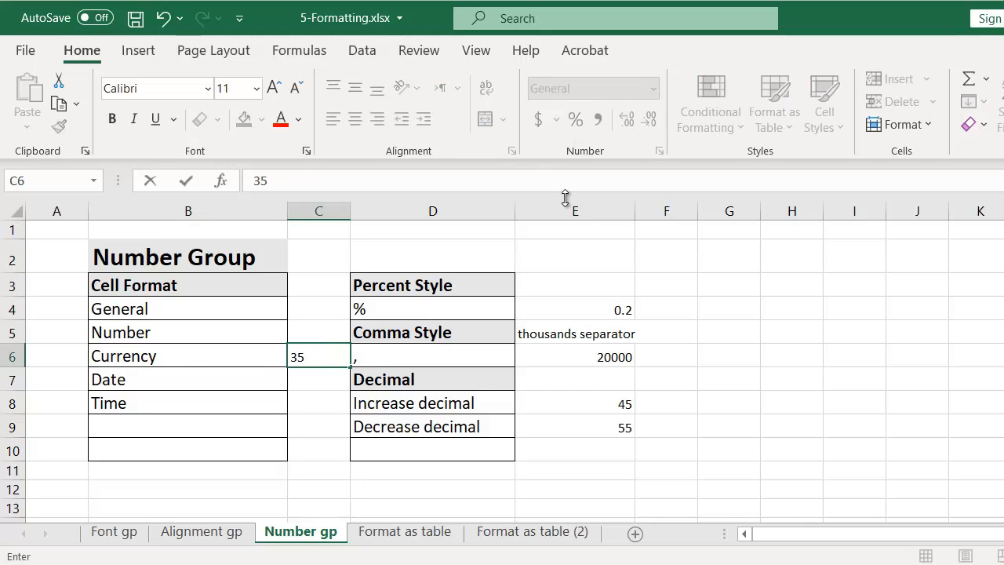
{"action": "left_click", "coordinate": [562, 327]}
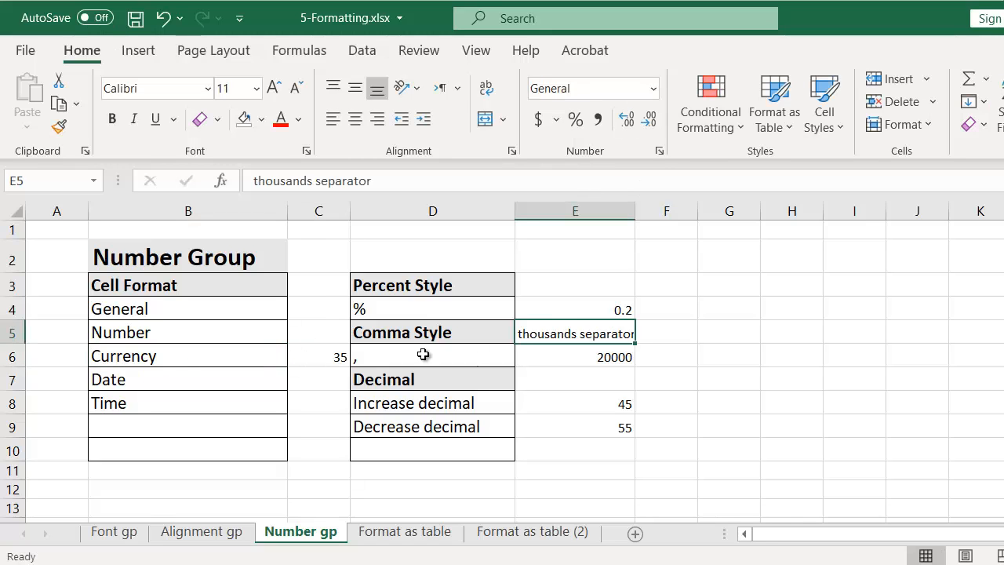
Format the 35 in cell C6 as Currency with the $ symbol and two decimal places
{"action": "left_click", "coordinate": [332, 354]}
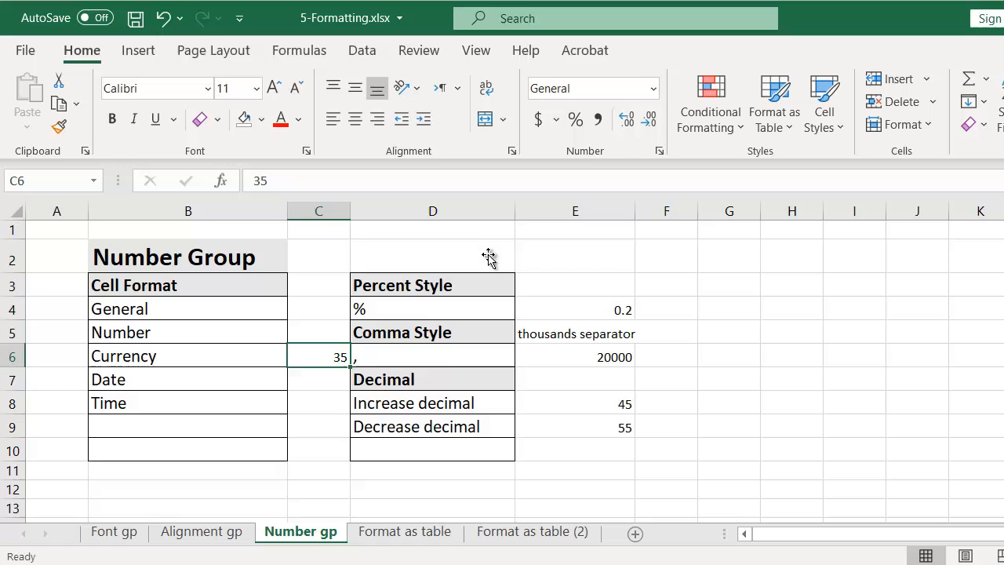
{"action": "left_click", "coordinate": [659, 151]}
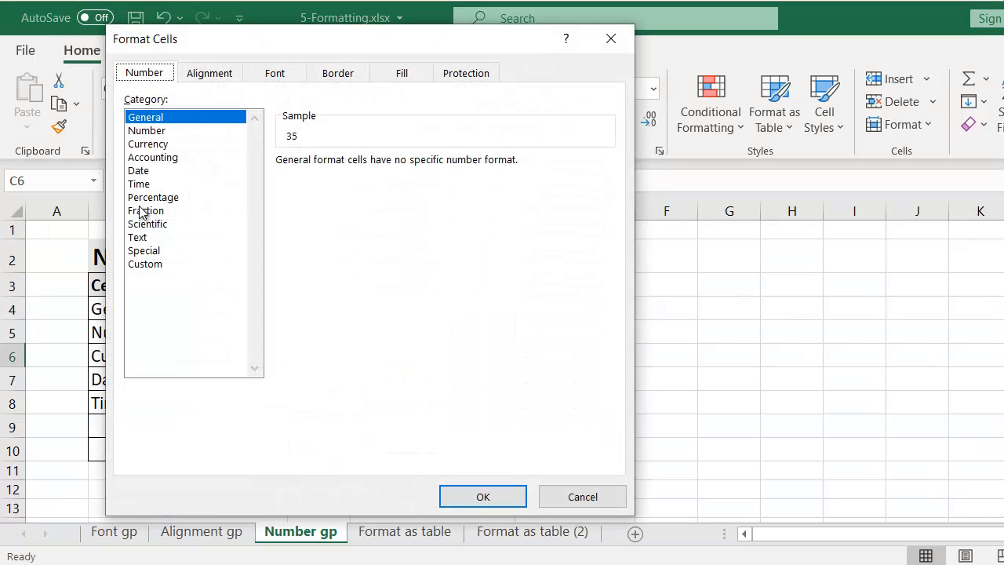
{"action": "left_click", "coordinate": [149, 145]}
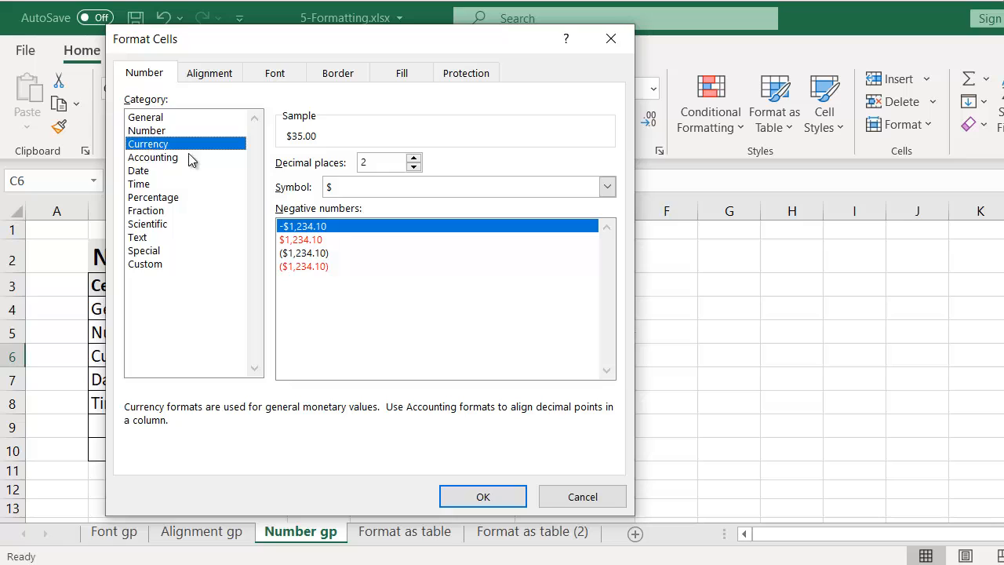
{"action": "left_click", "coordinate": [523, 189]}
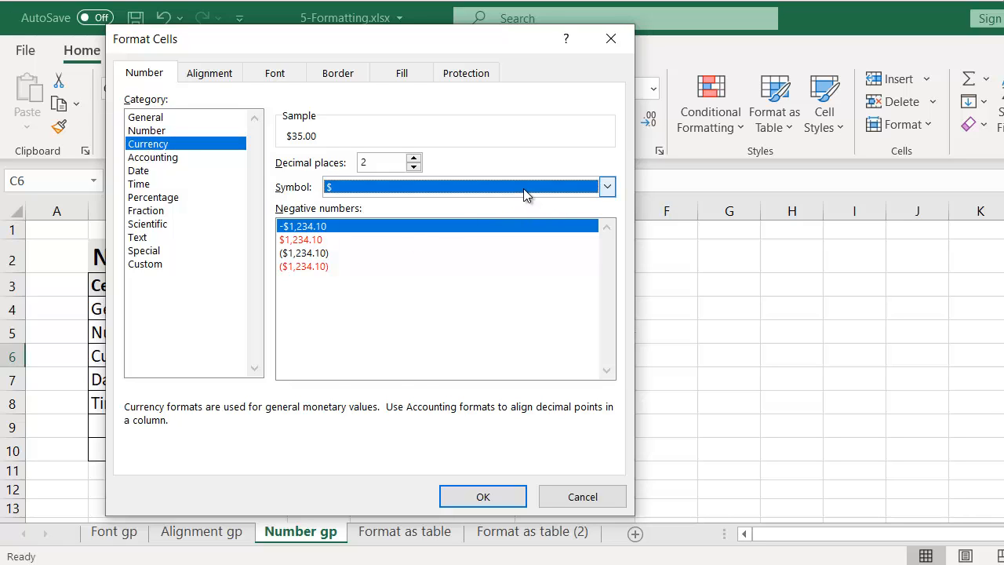
{"action": "left_click", "coordinate": [524, 188]}
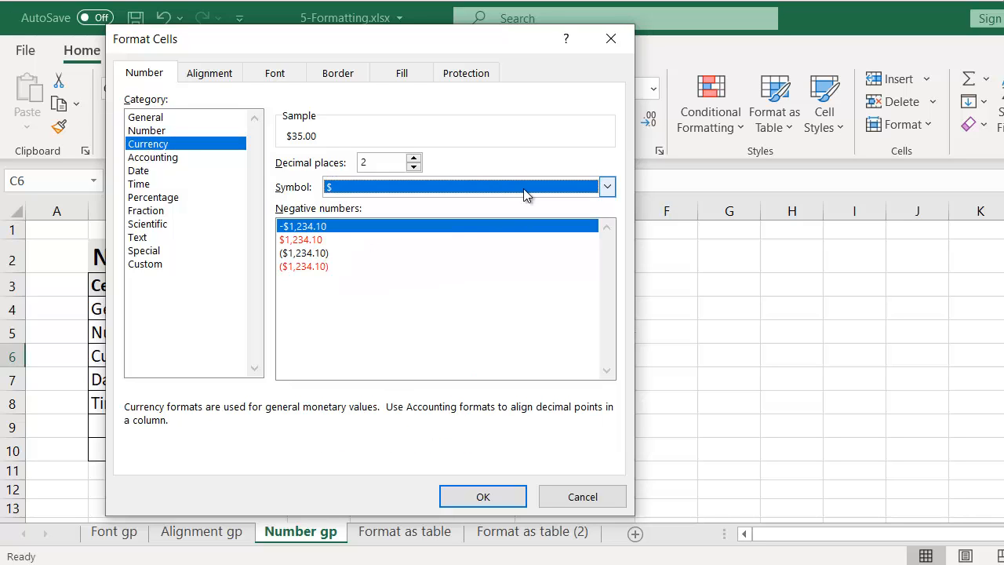
{"action": "left_click", "coordinate": [485, 497]}
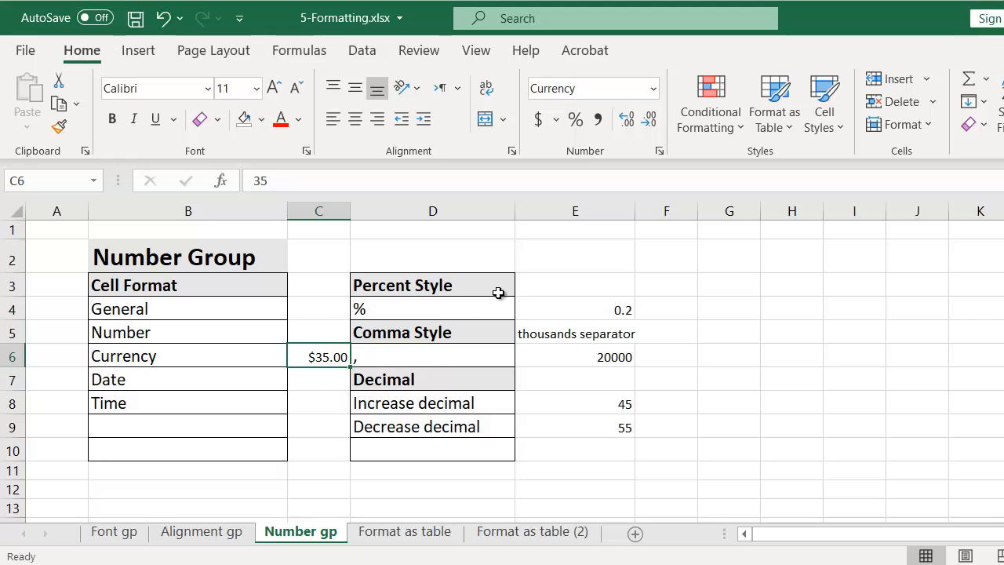
Apply Percent Style to the value in cell E4 under the Percent Style heading
{"action": "left_click", "coordinate": [545, 286]}
{"action": "left_click", "coordinate": [569, 312]}
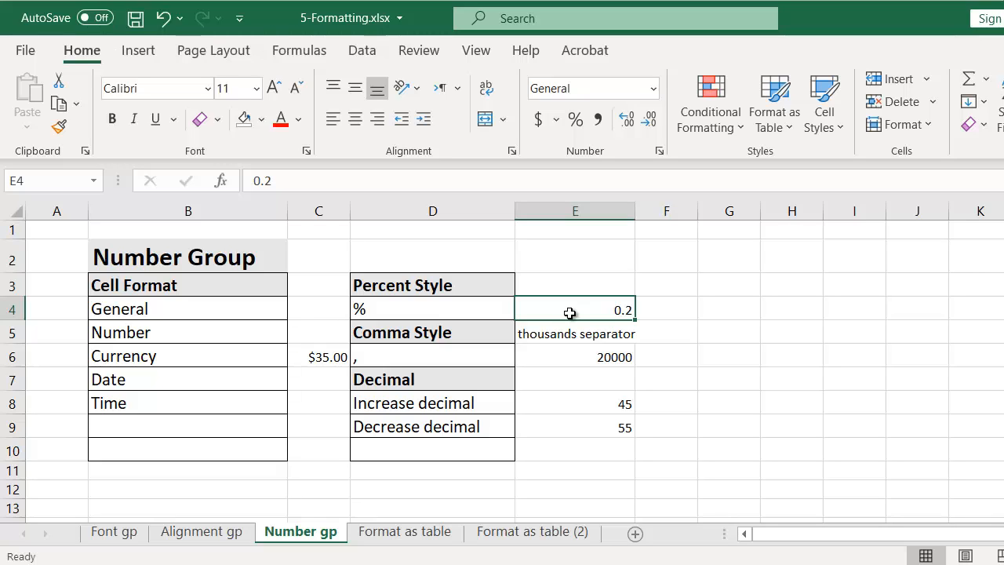
{"action": "left_click", "coordinate": [573, 121]}
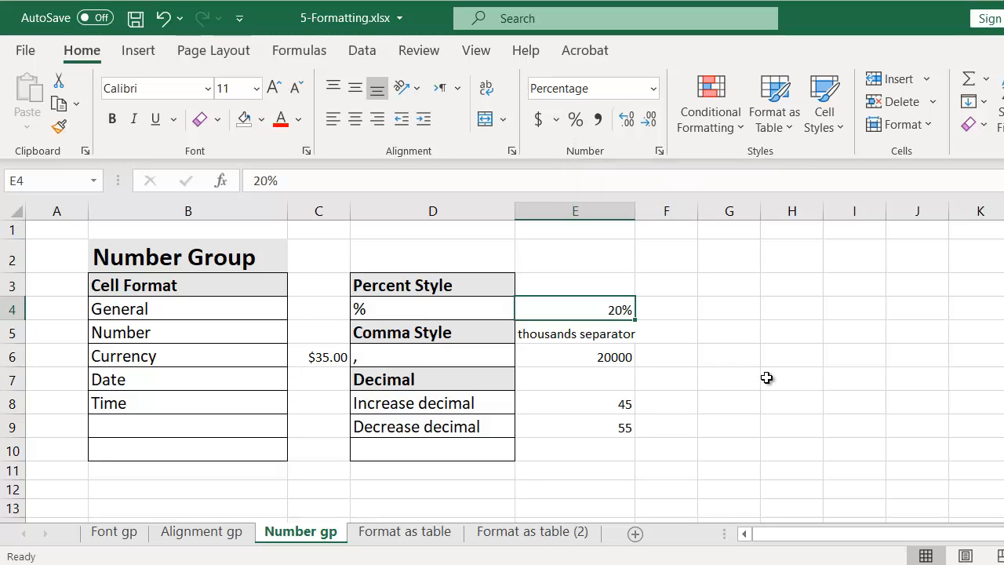
Apply Comma Style to the value in cell E6 to add a thousands separator
{"action": "left_click", "coordinate": [579, 339]}
{"action": "left_click", "coordinate": [572, 361]}
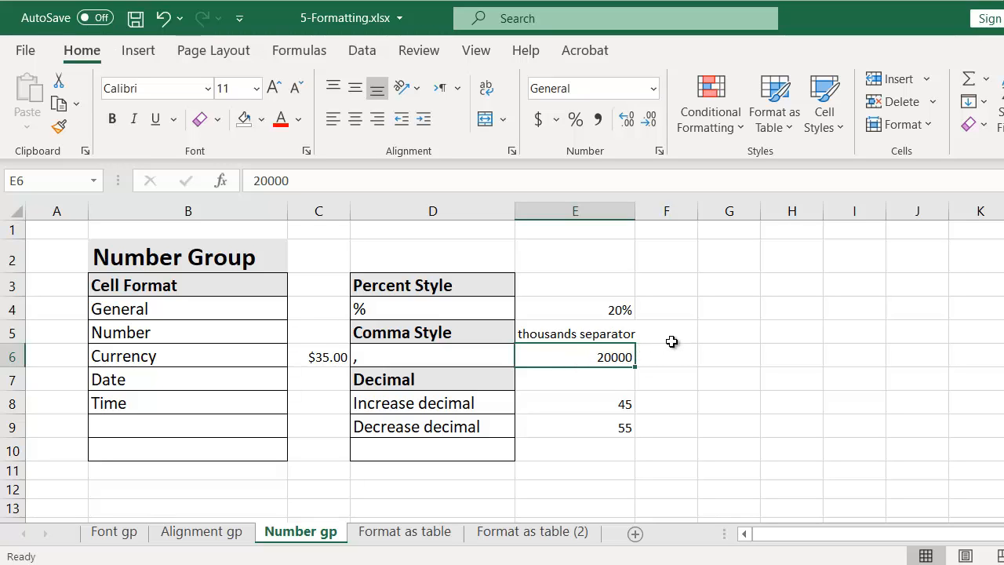
{"action": "left_click", "coordinate": [600, 129]}
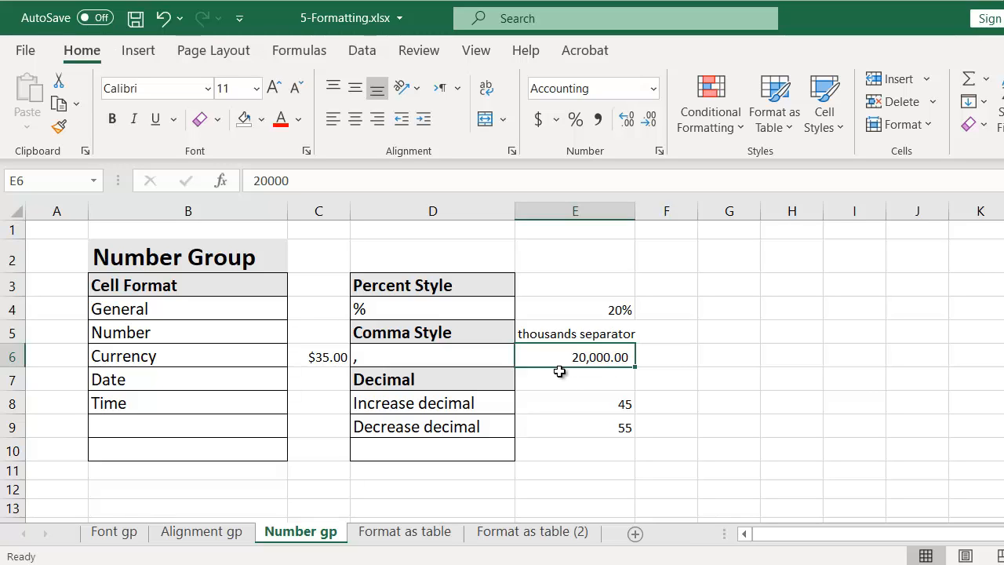
Increase the decimals of cell E8, beside the Increase decimal label, to three places
{"action": "left_click", "coordinate": [481, 380]}
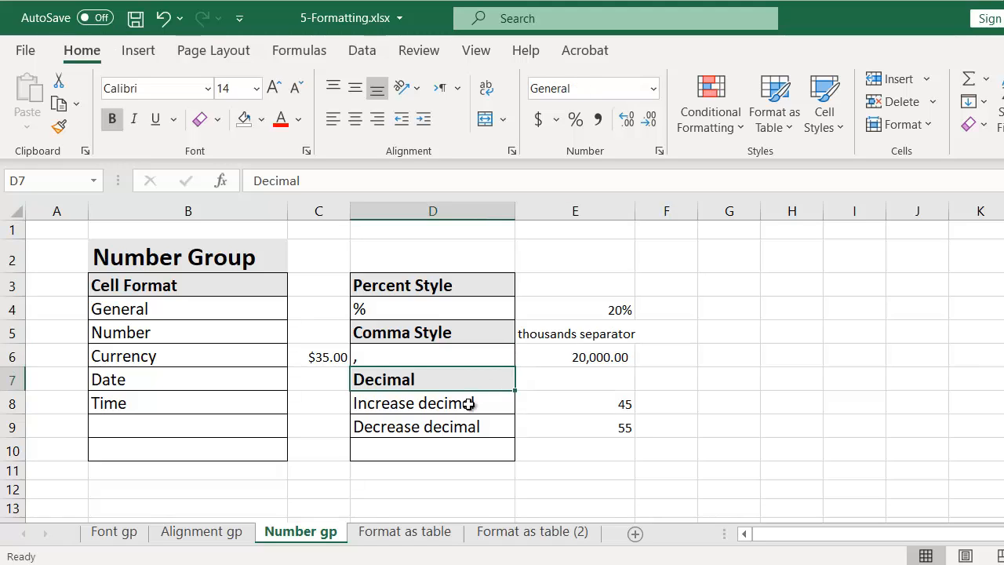
{"action": "left_click", "coordinate": [468, 404]}
{"action": "left_click", "coordinate": [590, 408]}
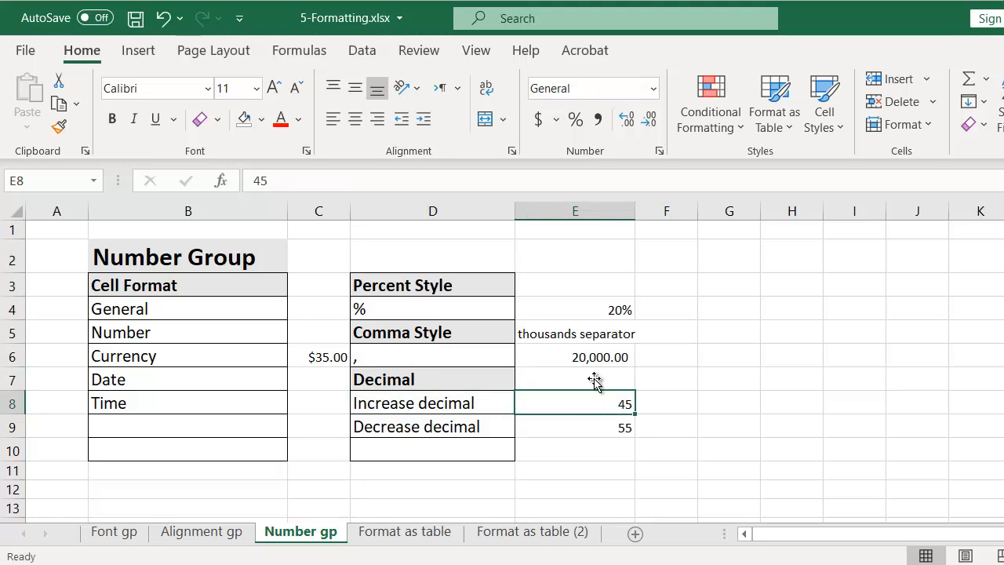
{"action": "left_click", "coordinate": [632, 126]}
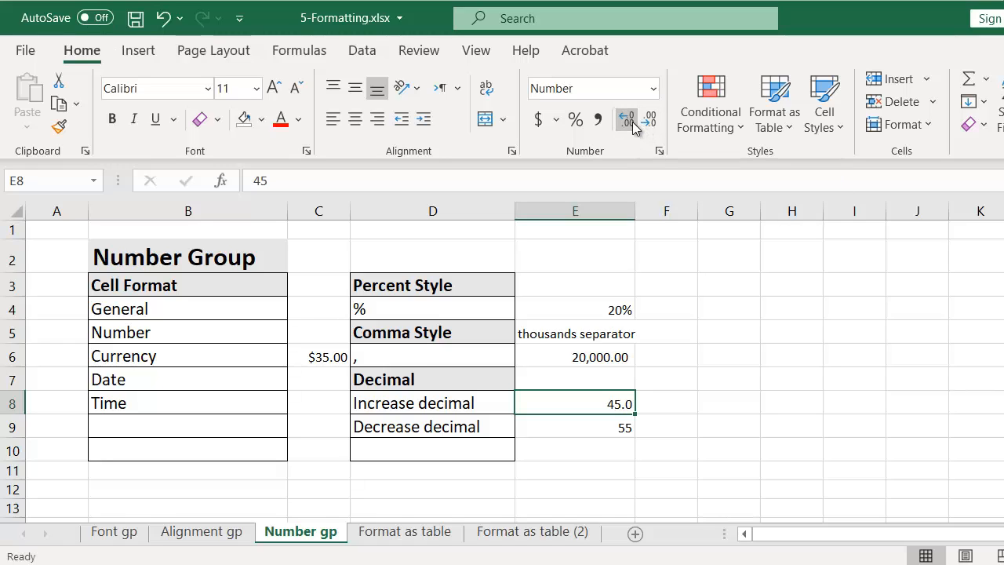
{"action": "left_click", "coordinate": [632, 126]}
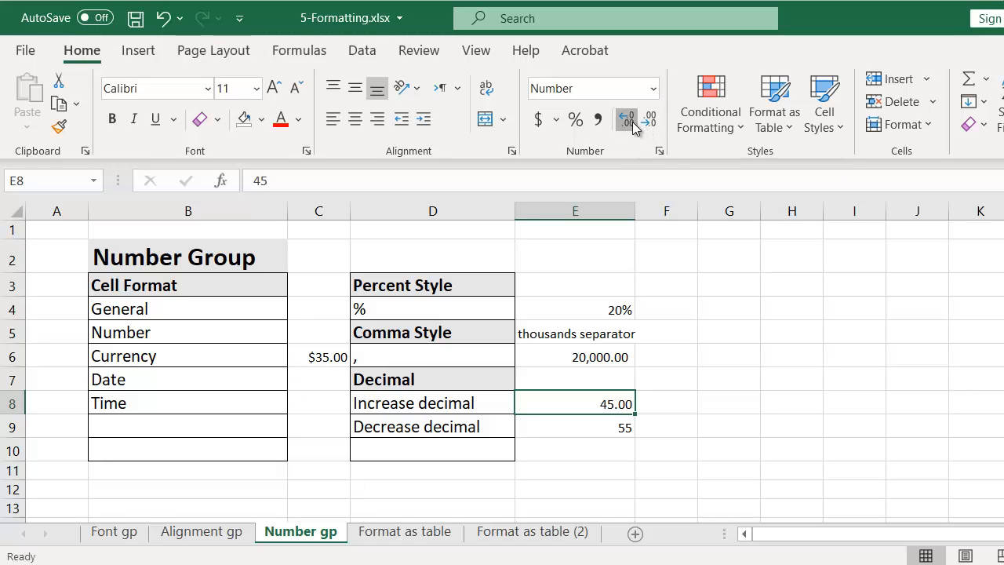
{"action": "left_click", "coordinate": [632, 127]}
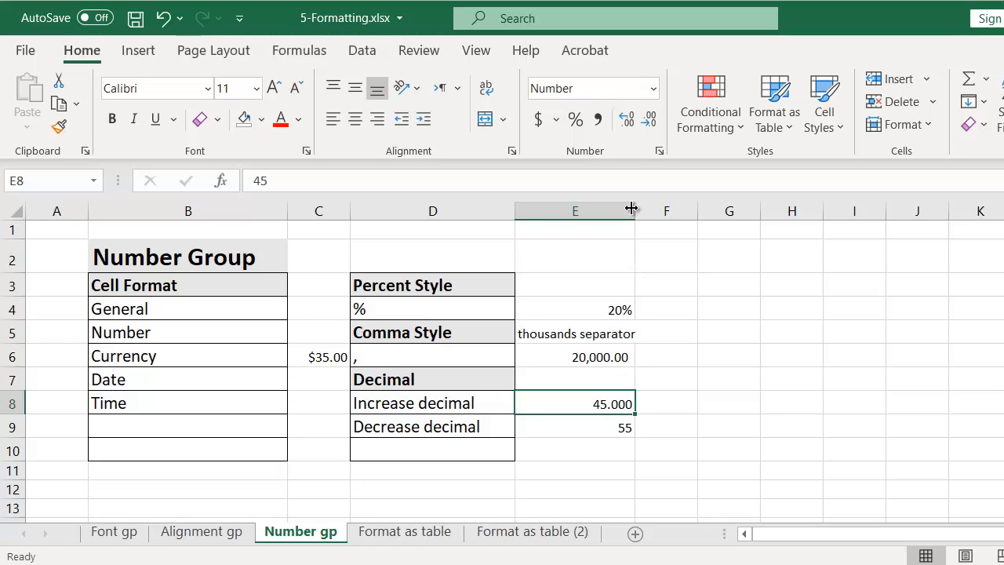
Decrease the decimals of cell E8 to one place
{"action": "left_click", "coordinate": [647, 132]}
{"action": "left_click", "coordinate": [647, 131]}
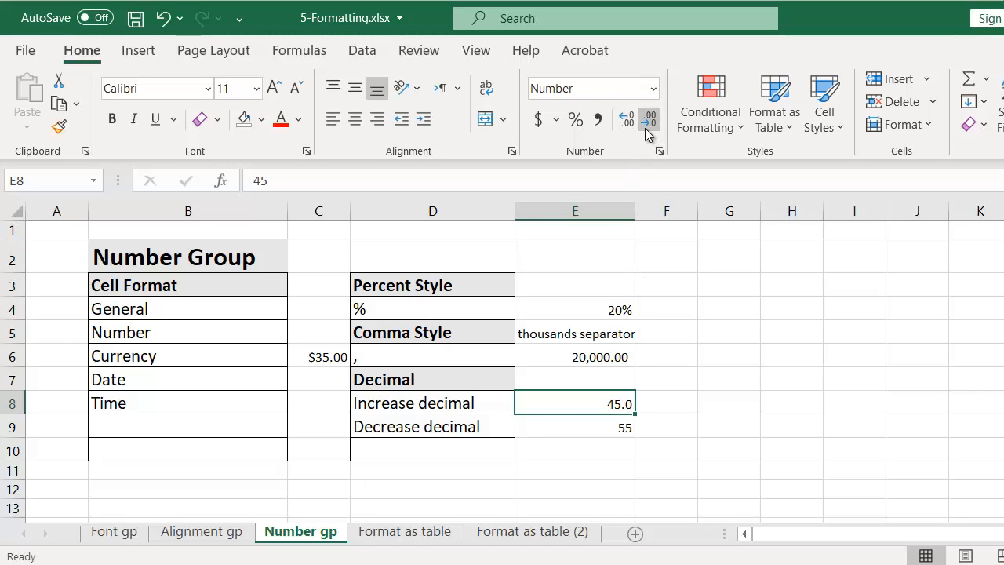
{"action": "left_click", "coordinate": [709, 353]}
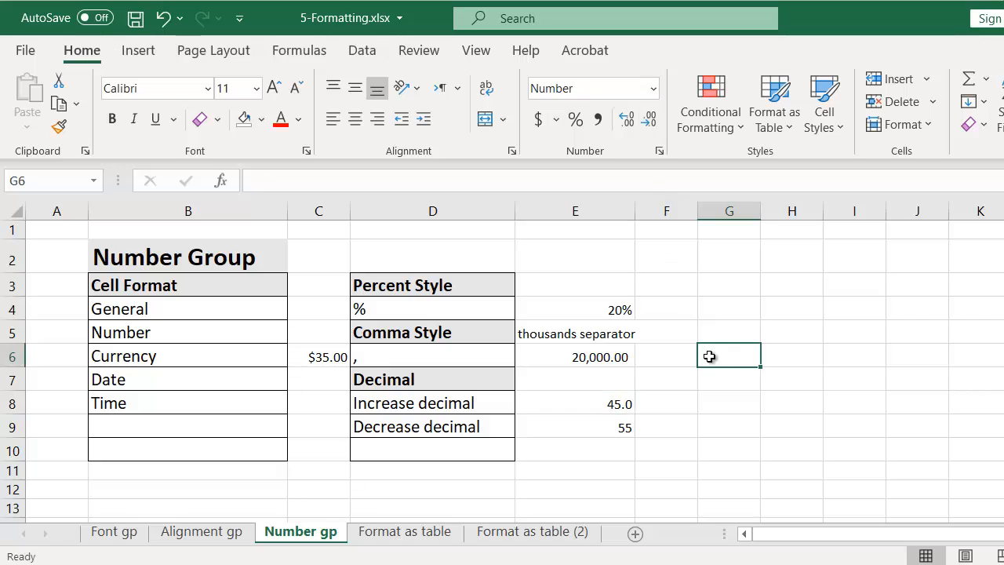
On the Format as table sheet, format B2:L10 as a table with headers in a Light blue banded style and dismiss the Ideas suggestion
{"action": "left_click", "coordinate": [426, 533]}
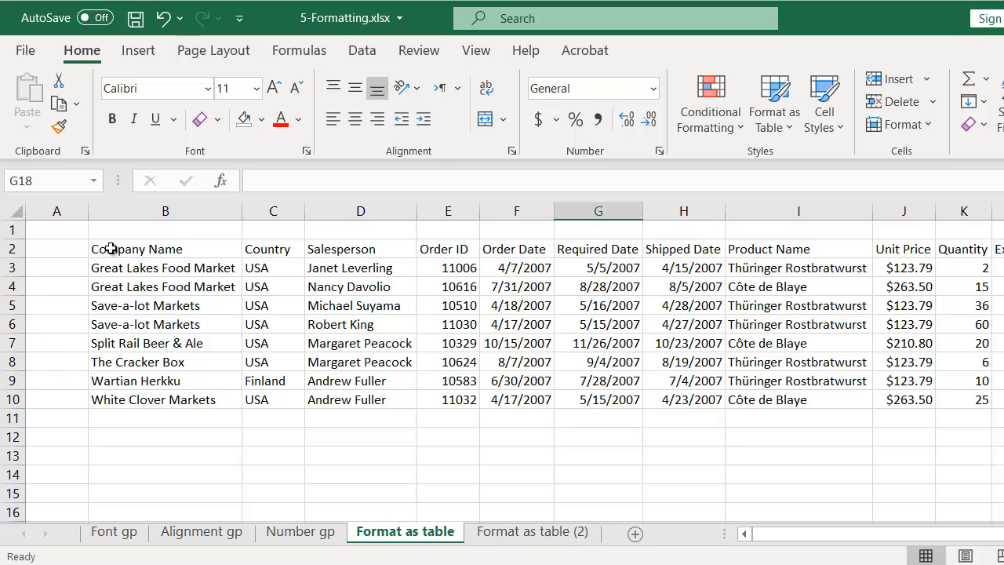
{"action": "left_click_drag", "start_coordinate": [110, 249], "coordinate": [999, 395]}
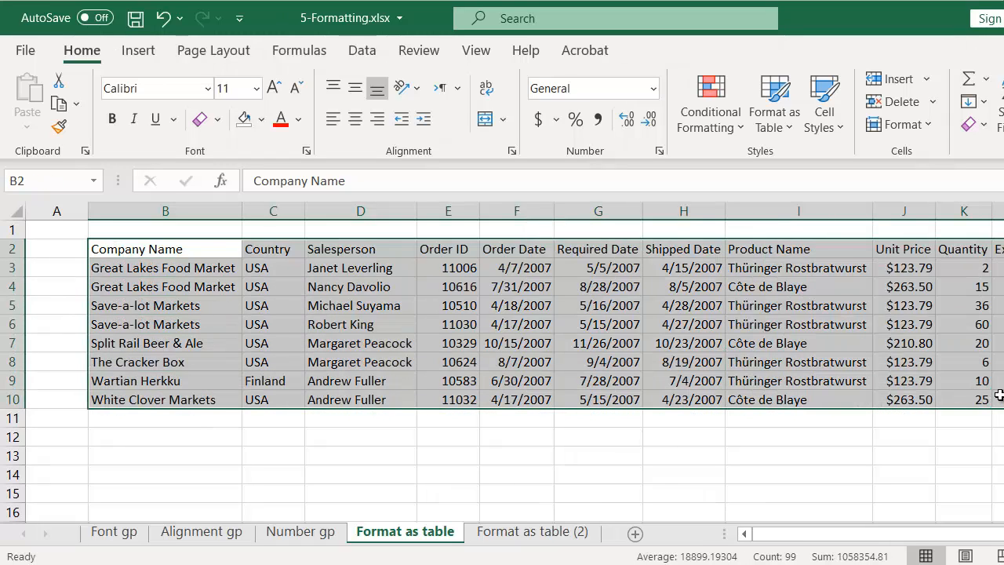
{"action": "left_click", "coordinate": [785, 127]}
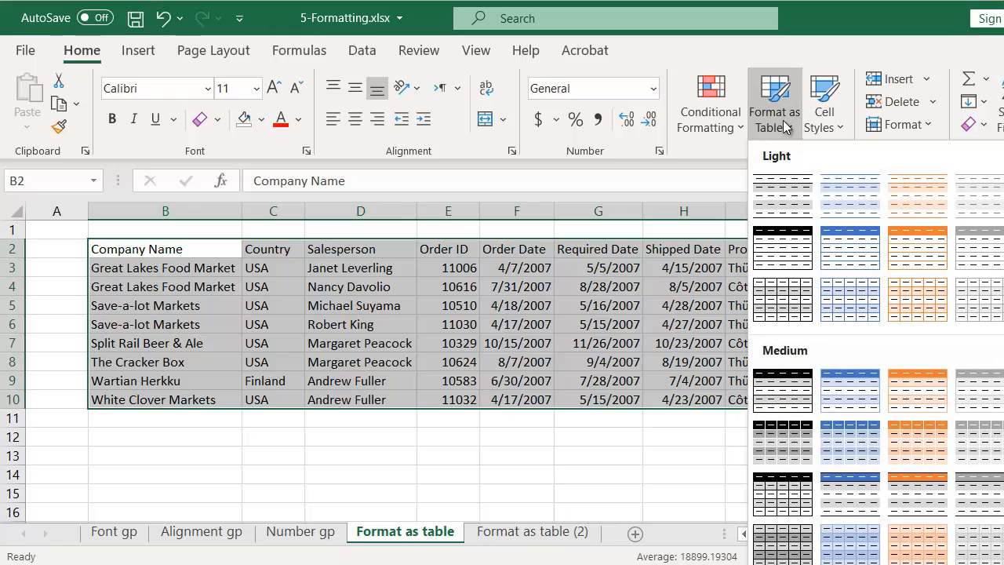
{"action": "left_click", "coordinate": [843, 189]}
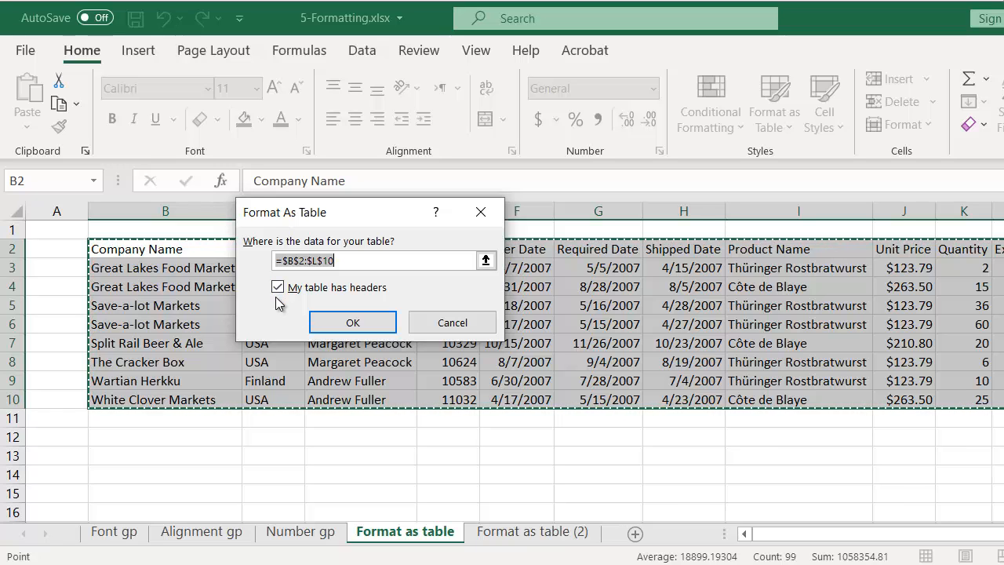
{"action": "left_click", "coordinate": [338, 323]}
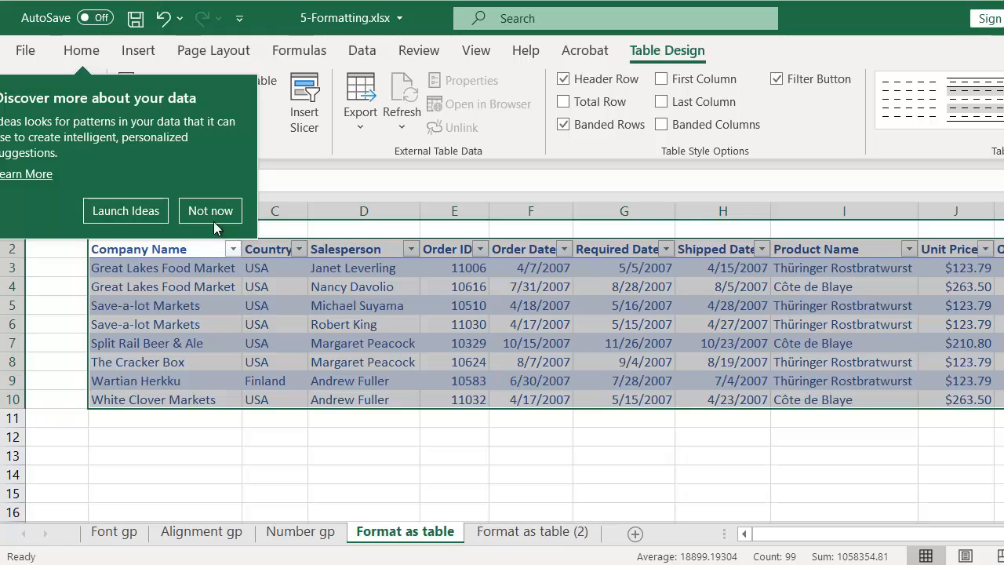
{"action": "left_click", "coordinate": [202, 211]}
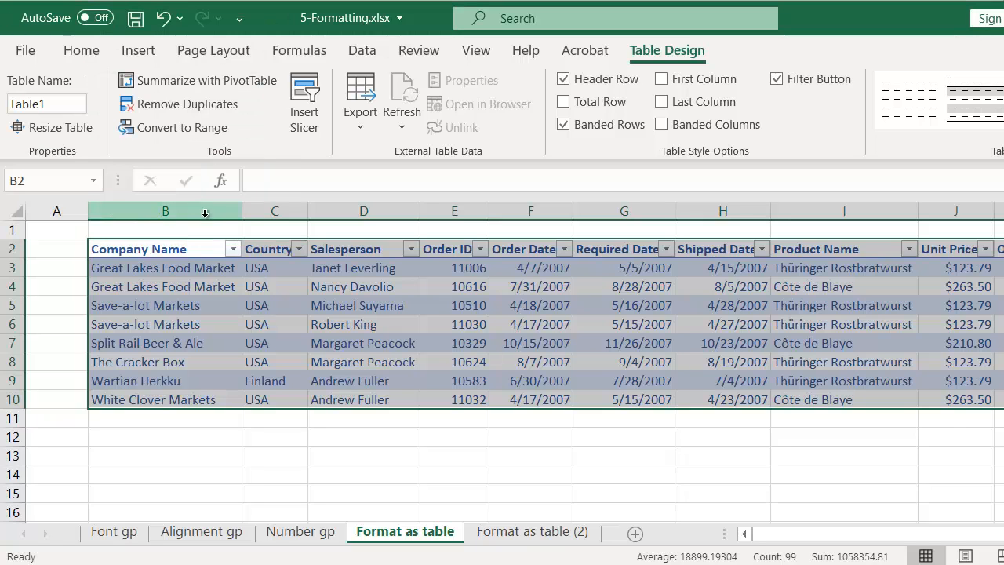
{"action": "left_click", "coordinate": [569, 442]}
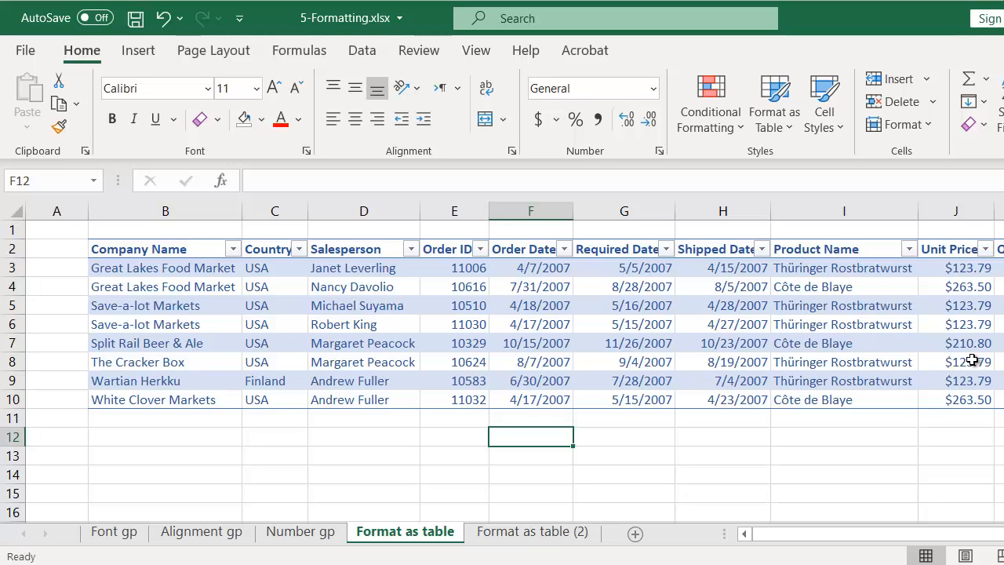
Examine the sort and filter options of the table's Company Name column without applying any
{"action": "left_click", "coordinate": [233, 249]}
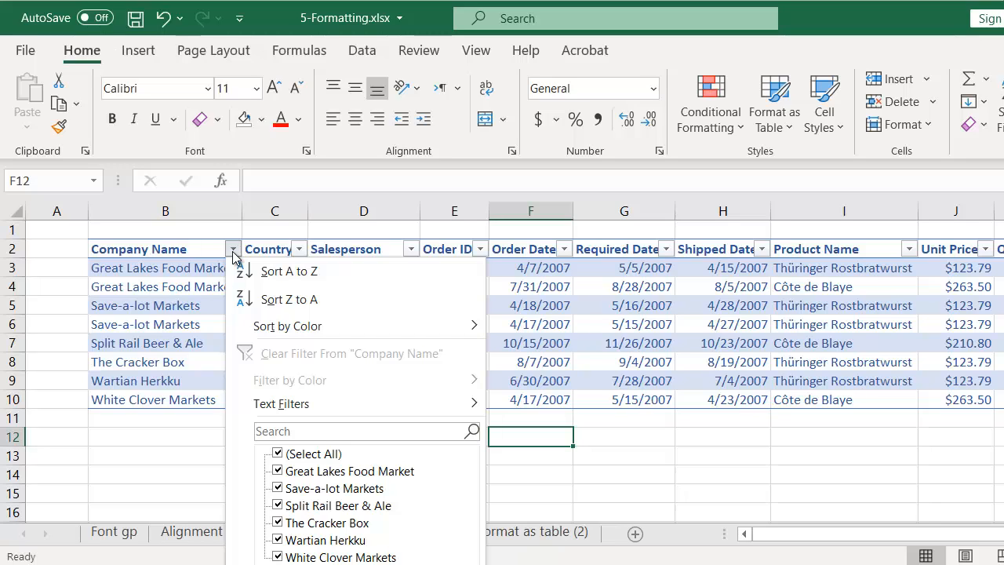
{"action": "left_click", "coordinate": [233, 250]}
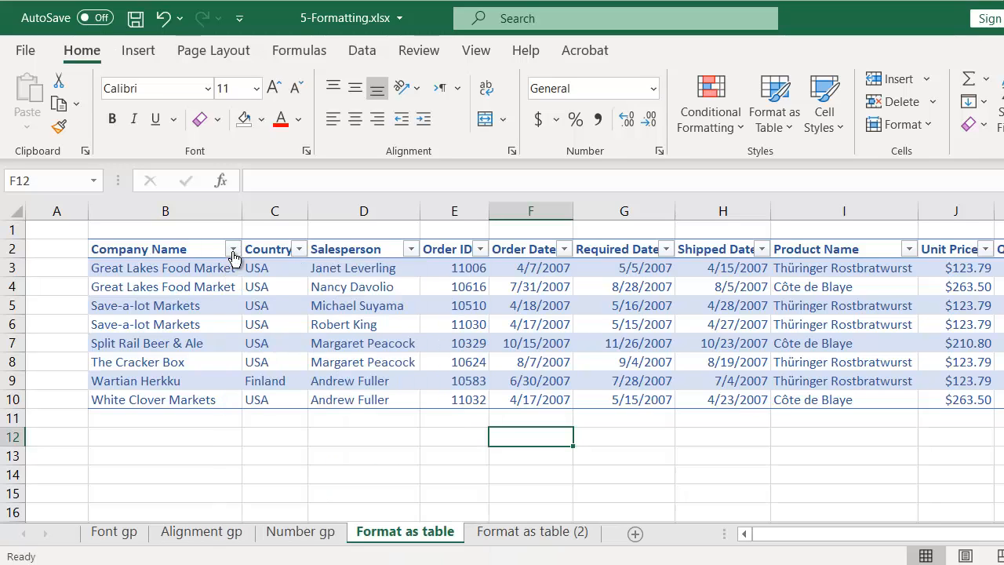
{"action": "left_click", "coordinate": [233, 249]}
{"action": "left_click", "coordinate": [233, 251]}
Restyle the order table with a Medium table style that has a solid blue header row and light blue banded rows
{"action": "left_click", "coordinate": [144, 318]}
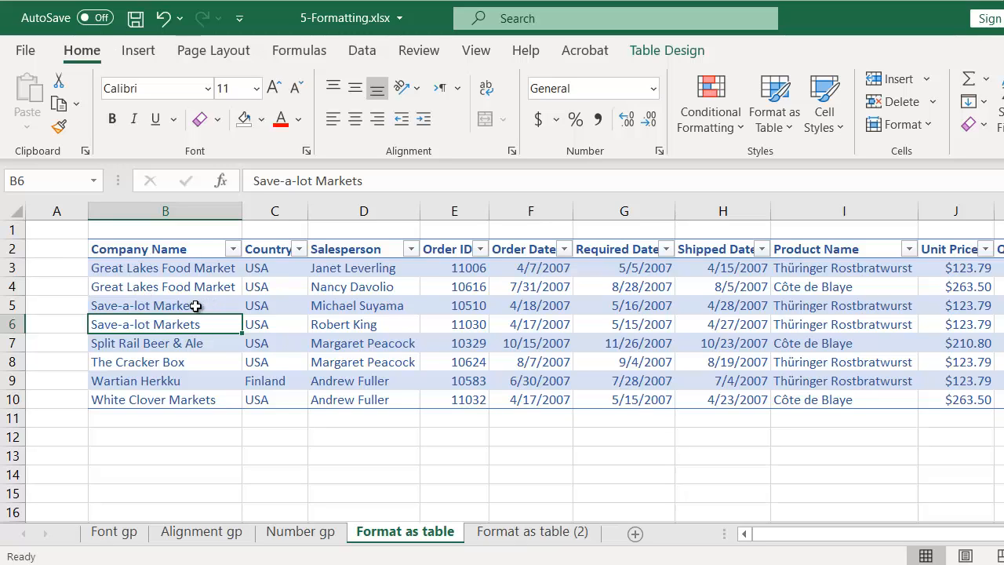
{"action": "left_click", "coordinate": [168, 306]}
{"action": "left_click", "coordinate": [162, 288]}
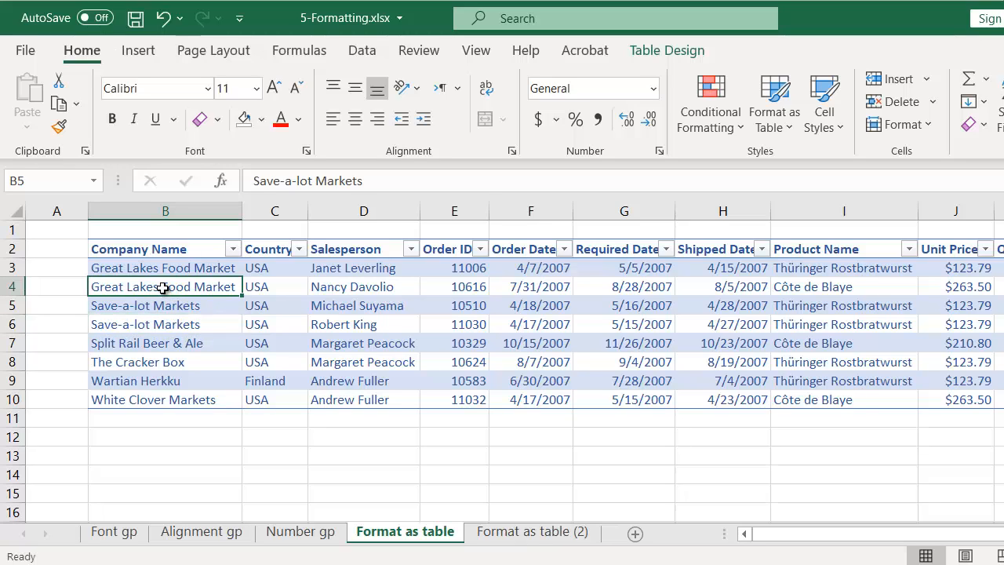
{"action": "left_click", "coordinate": [184, 345]}
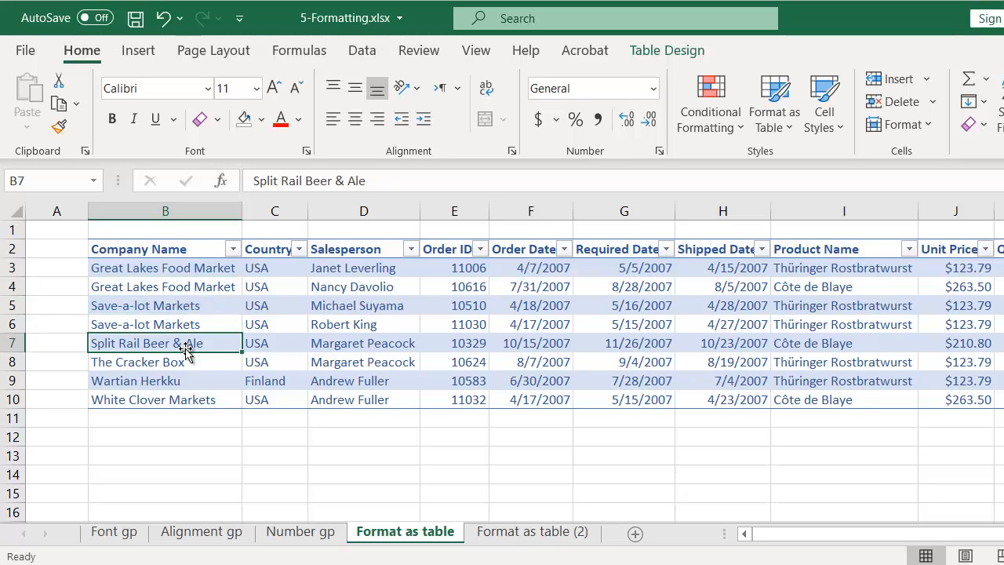
{"action": "left_click", "coordinate": [671, 55]}
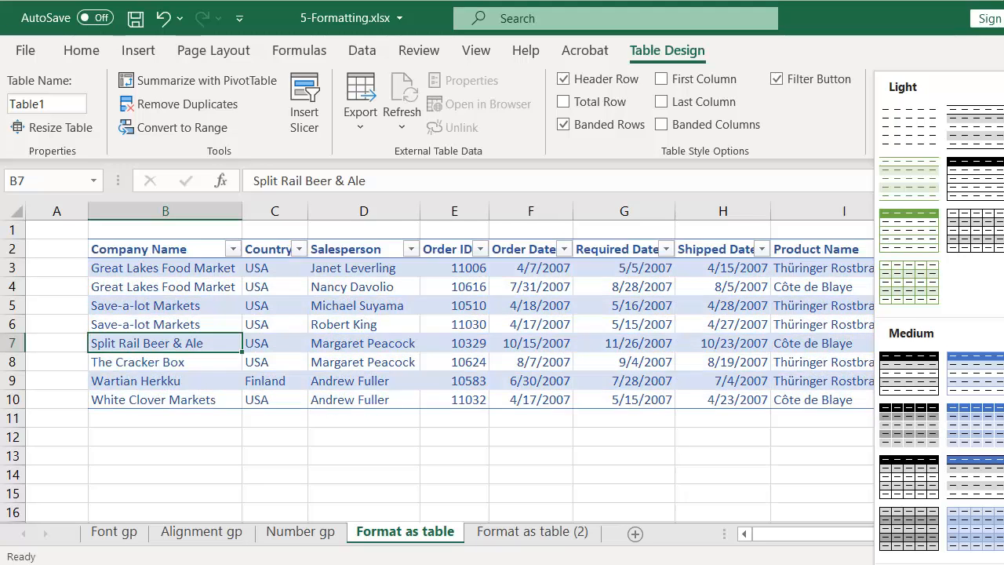
{"action": "left_click", "coordinate": [957, 384]}
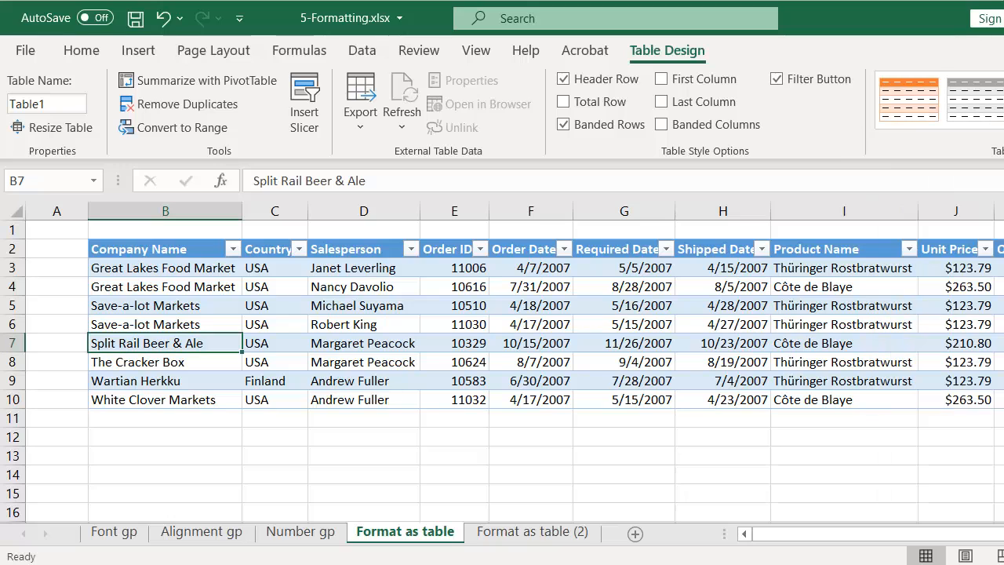
{"action": "left_click", "coordinate": [546, 444]}
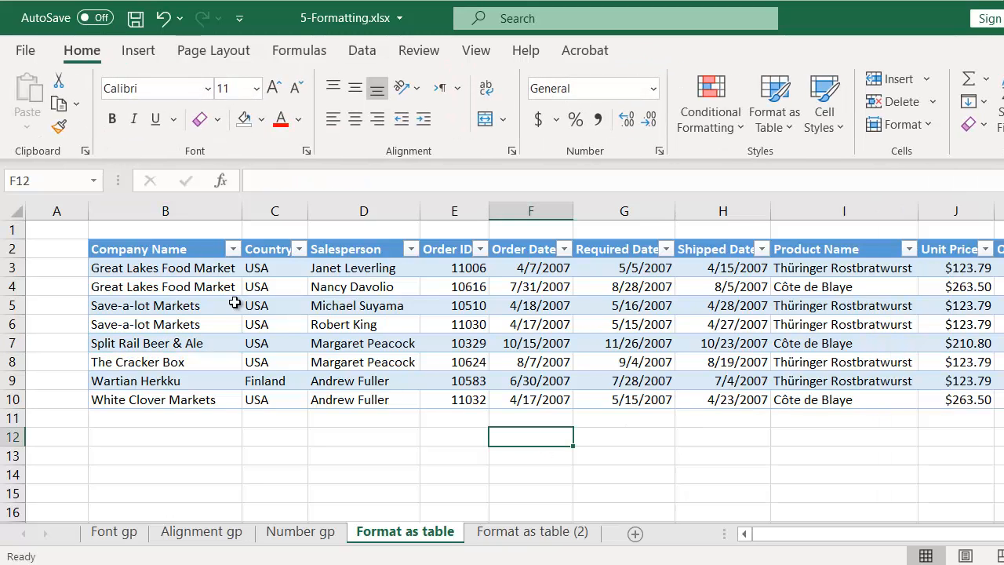
Convert the order table back to a normal range
{"action": "left_click", "coordinate": [208, 304]}
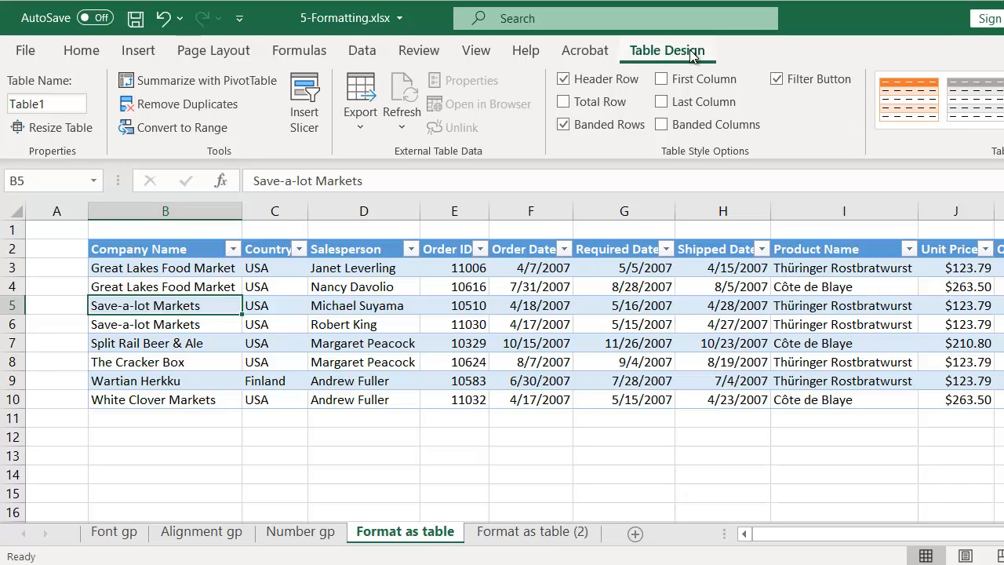
{"action": "left_click", "coordinate": [199, 130]}
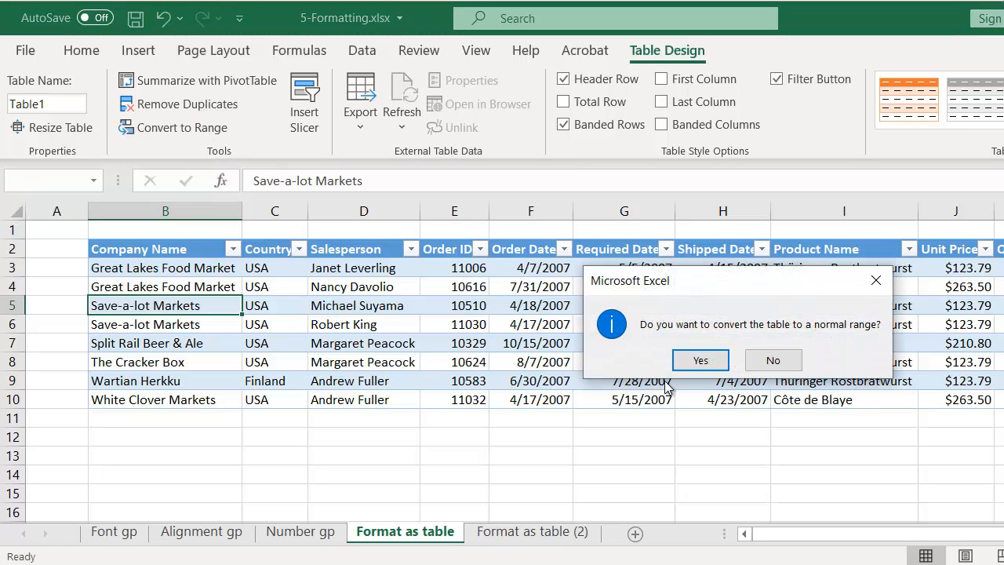
{"action": "left_click", "coordinate": [688, 363]}
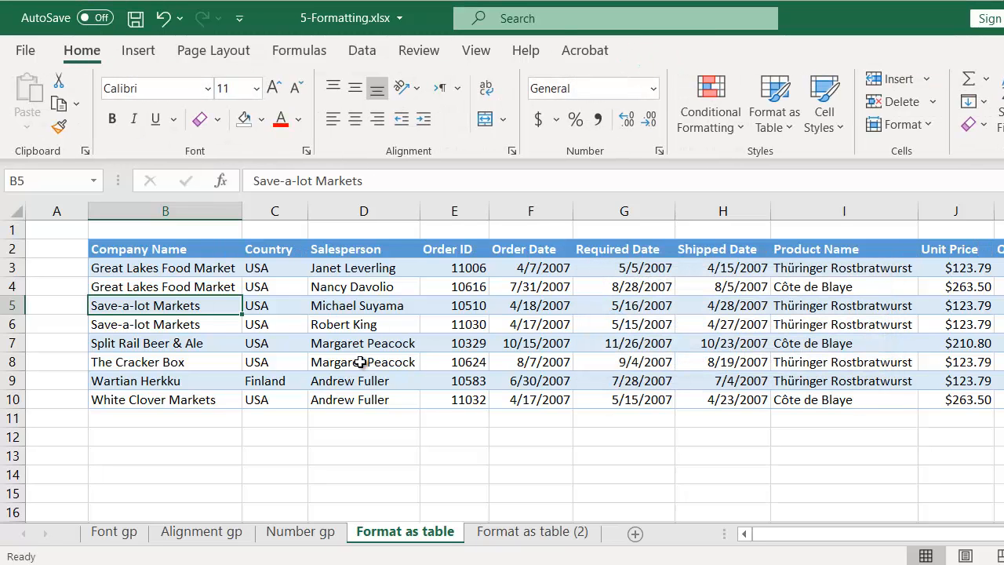
{"action": "left_click", "coordinate": [361, 363]}
{"action": "left_click", "coordinate": [359, 252]}
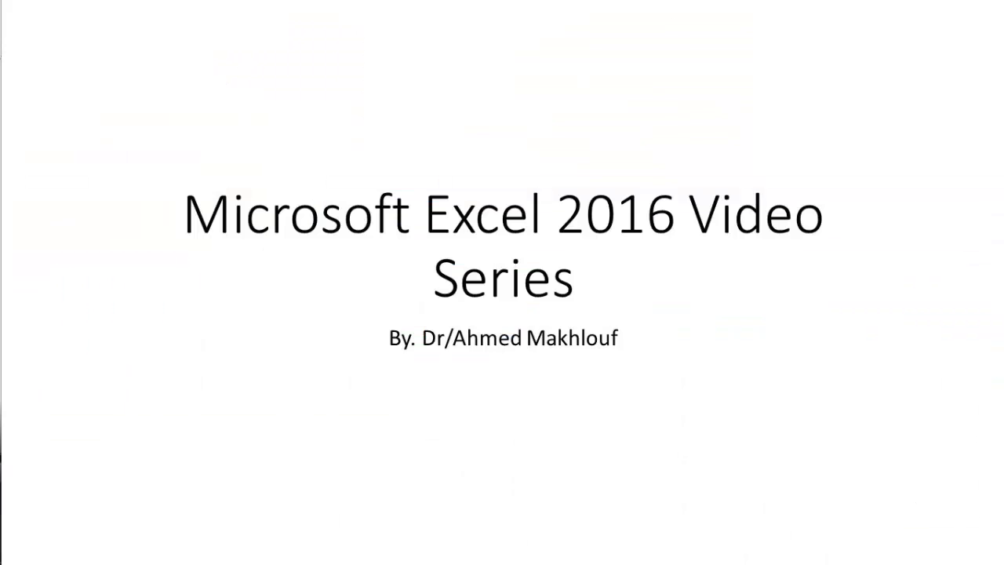